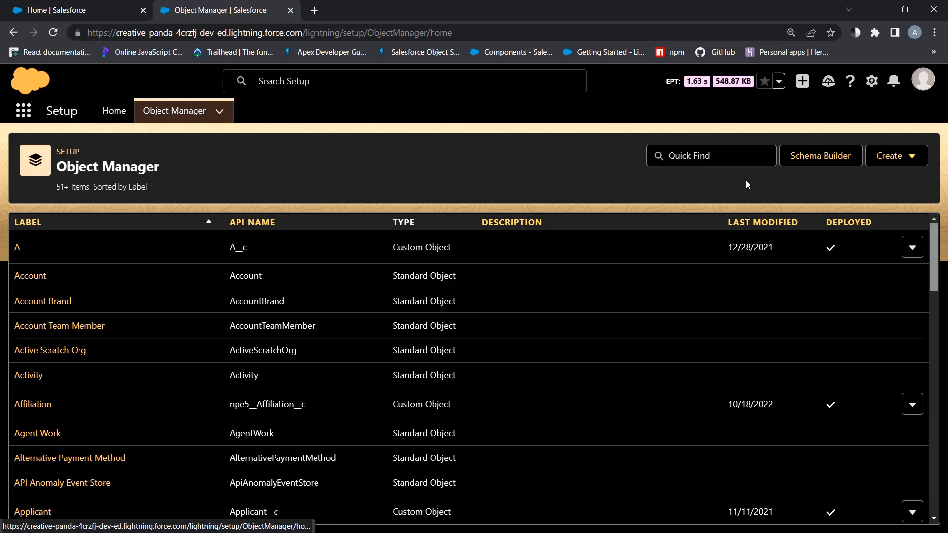
Create the Round Robin custom object with plural label Round Robins
click(894, 157)
click(835, 194)
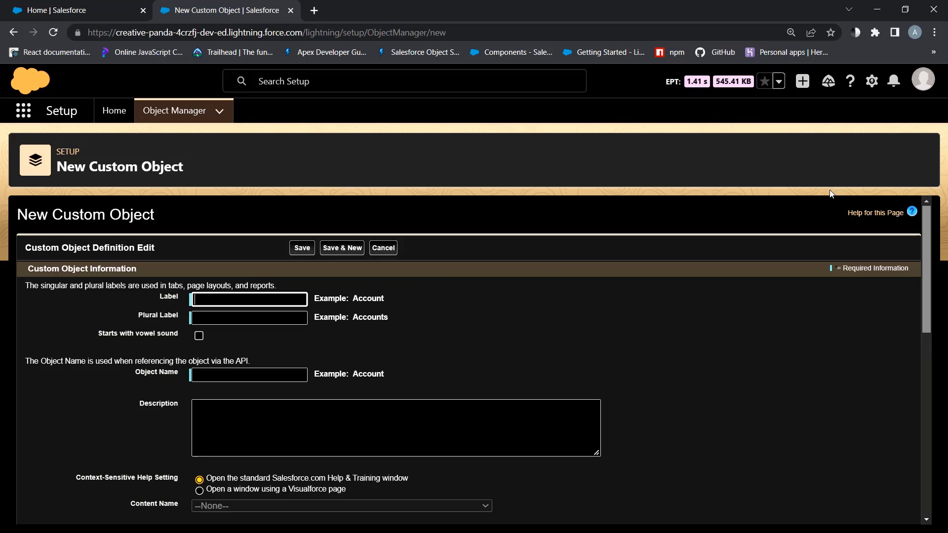
text(Roun)
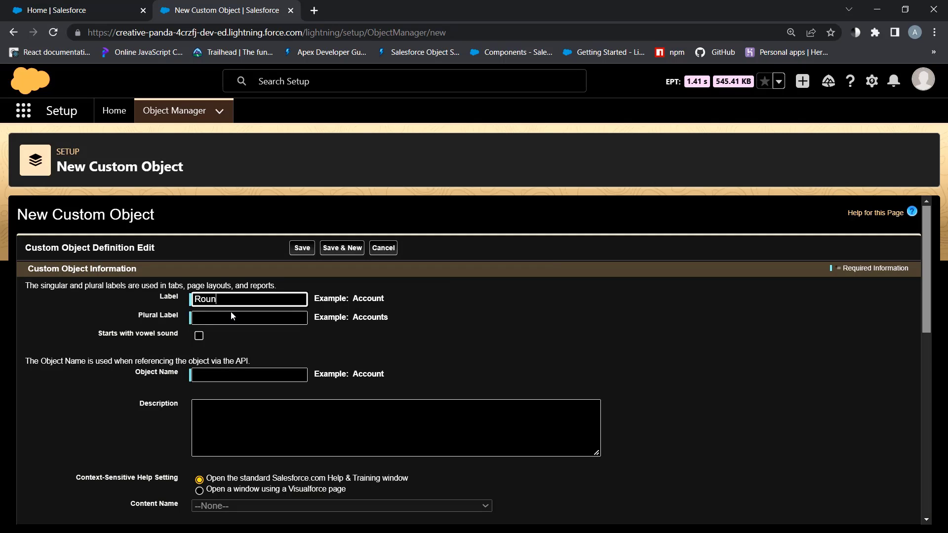
text(d Robin)
key(Tab)
triple_click(247, 298)
key(ctrl+c)
click(222, 317)
key(ctrl+v)
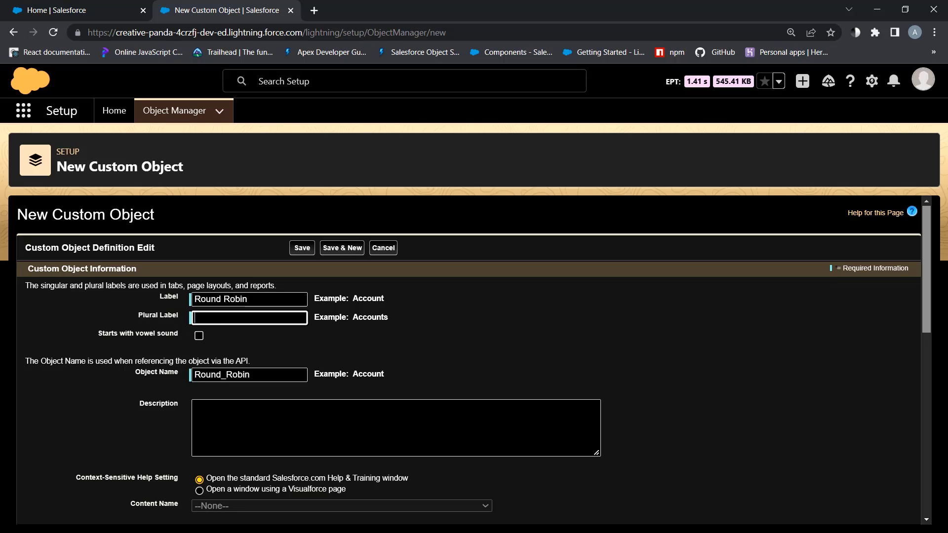
text(s)
scroll(219, 344, down, 3)
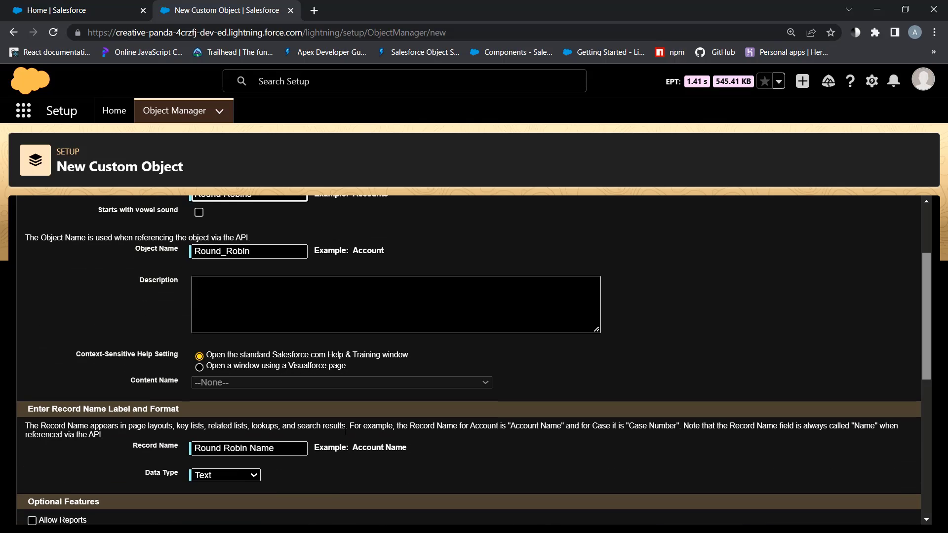
scroll(344, 434, down, 7)
click(303, 507)
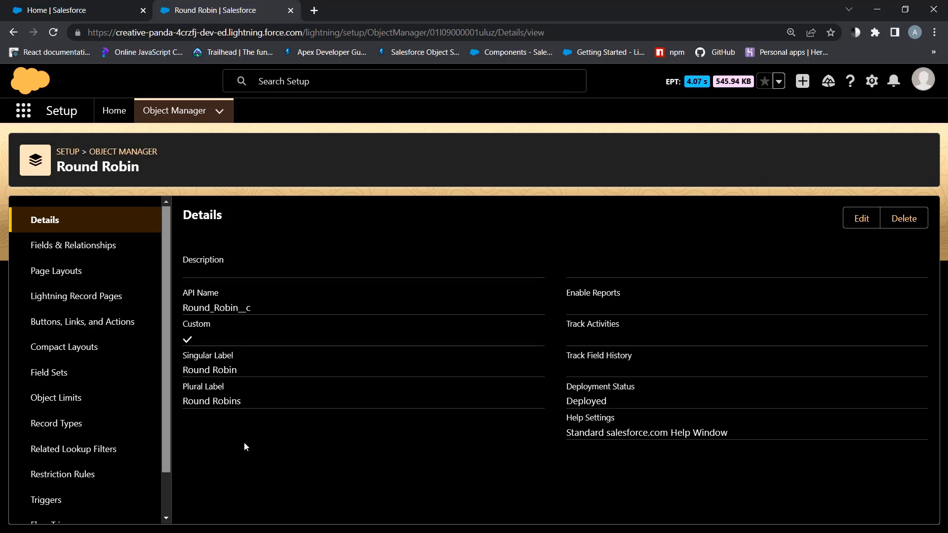
Add an Is Active checkbox field, checked by default, to Round Robin
scroll(402, 408, down, 6)
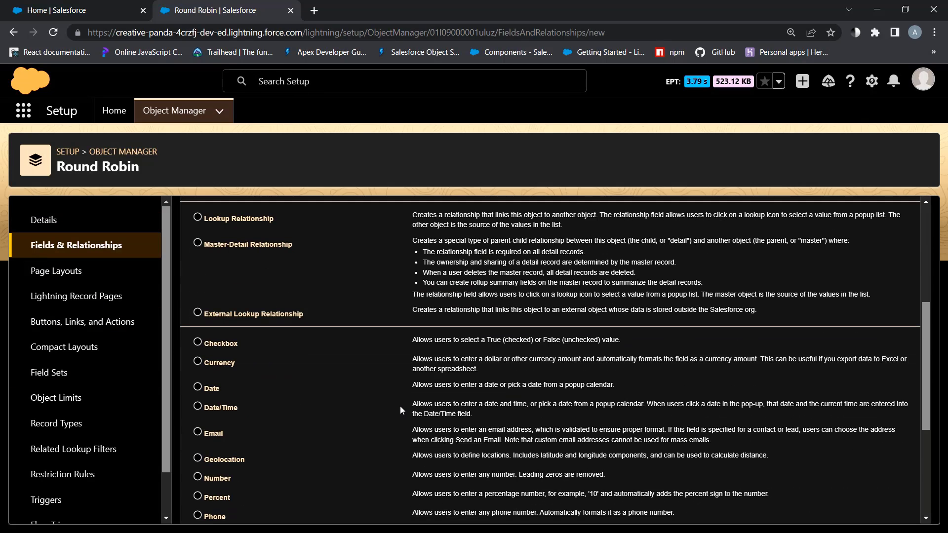
scroll(400, 406, up, 5)
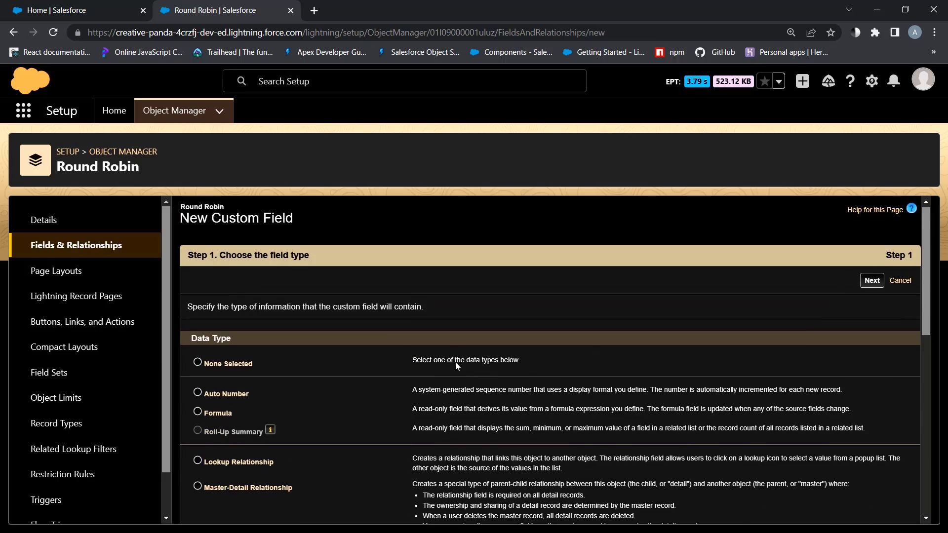
scroll(813, 466, down, 9)
click(872, 508)
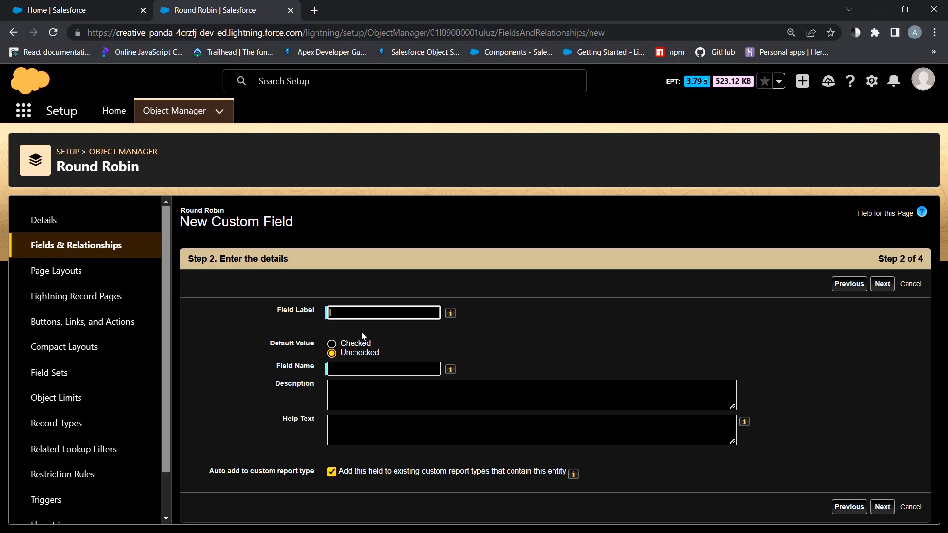
text(Is Active)
click(361, 344)
click(366, 390)
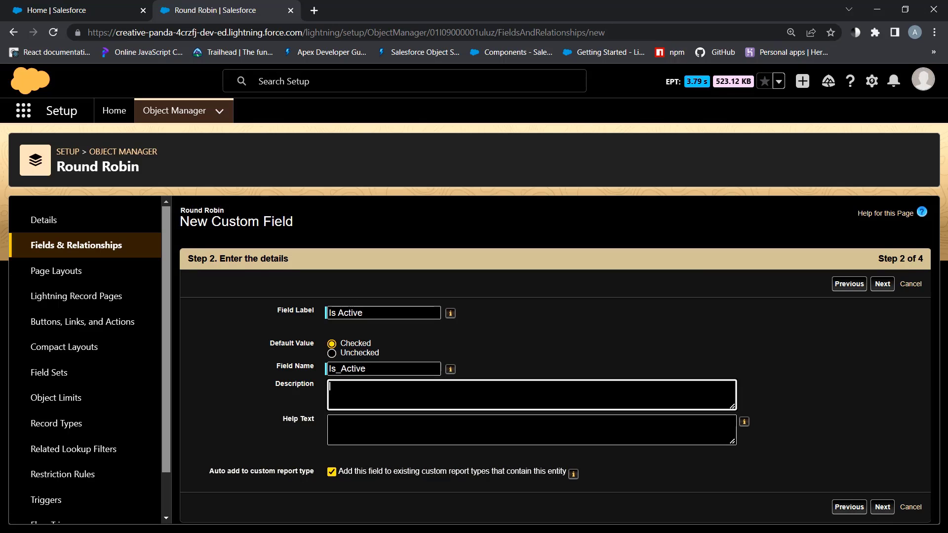
click(881, 507)
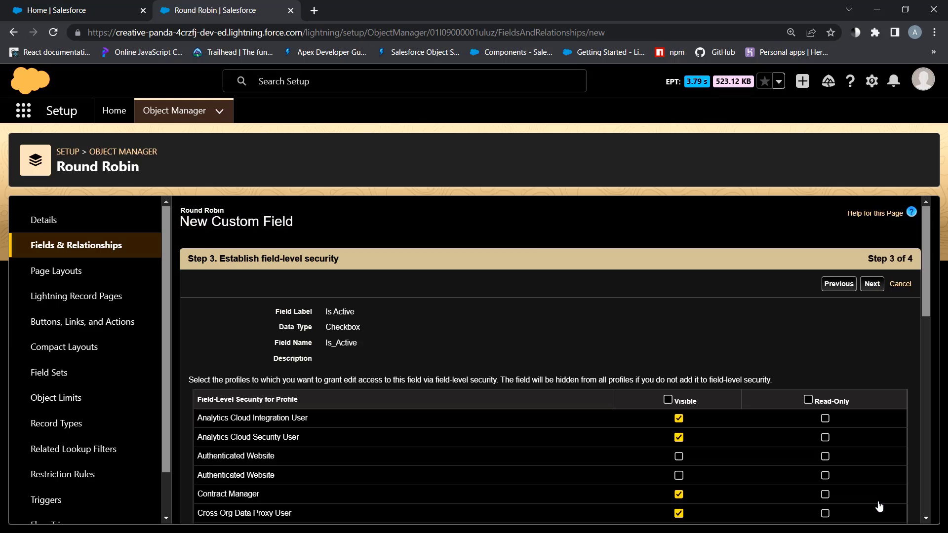
scroll(856, 475, down, 15)
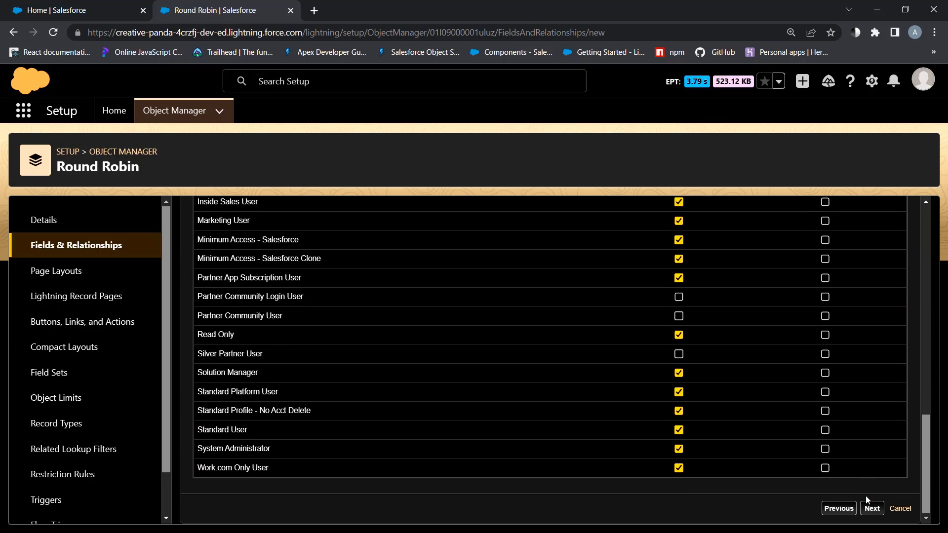
click(871, 508)
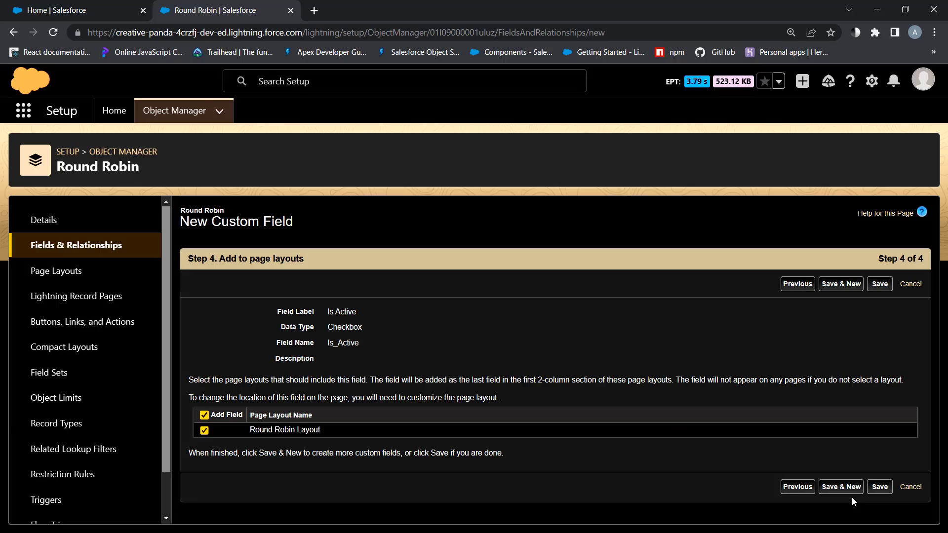
click(880, 487)
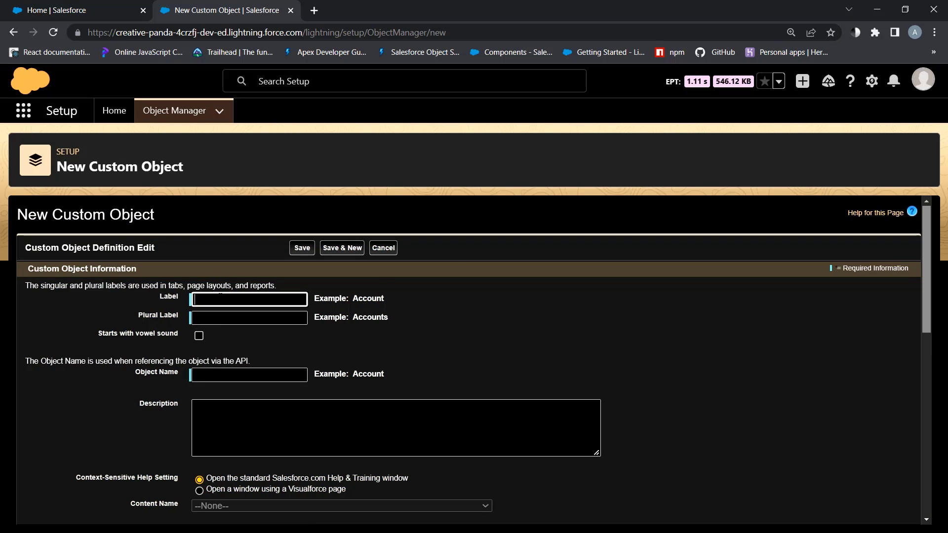
Create the Round Robin Assignee custom object with plural label Round Robin Assignees
text(Round R)
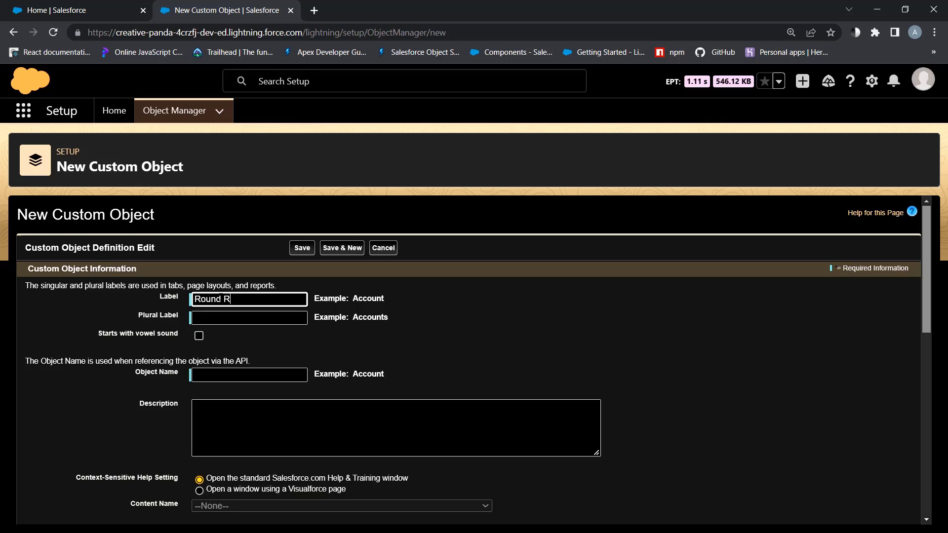
text(obin)
text( Assignee)
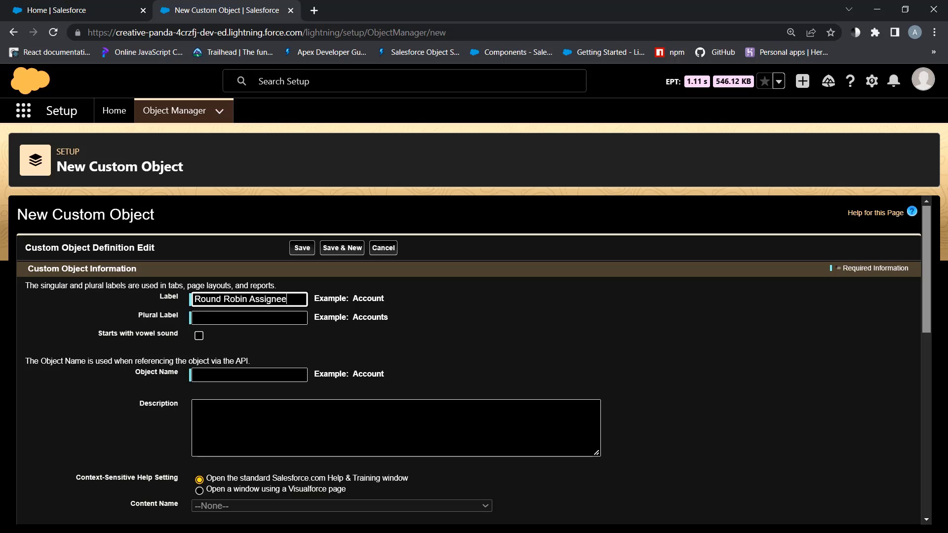
key(Tab)
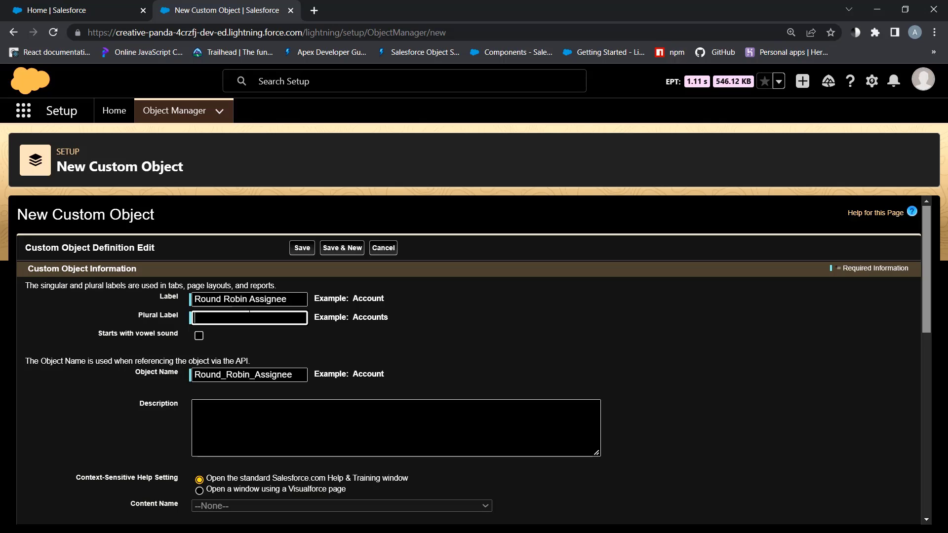
key(shift+Tab)
key(Tab)
key(ctrl+v)
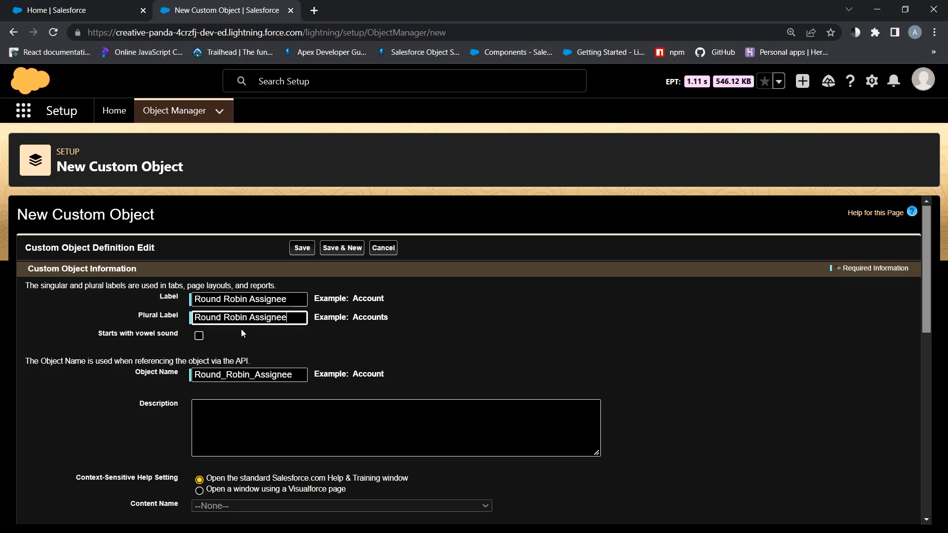
text(s)
scroll(241, 329, down, 10)
click(303, 504)
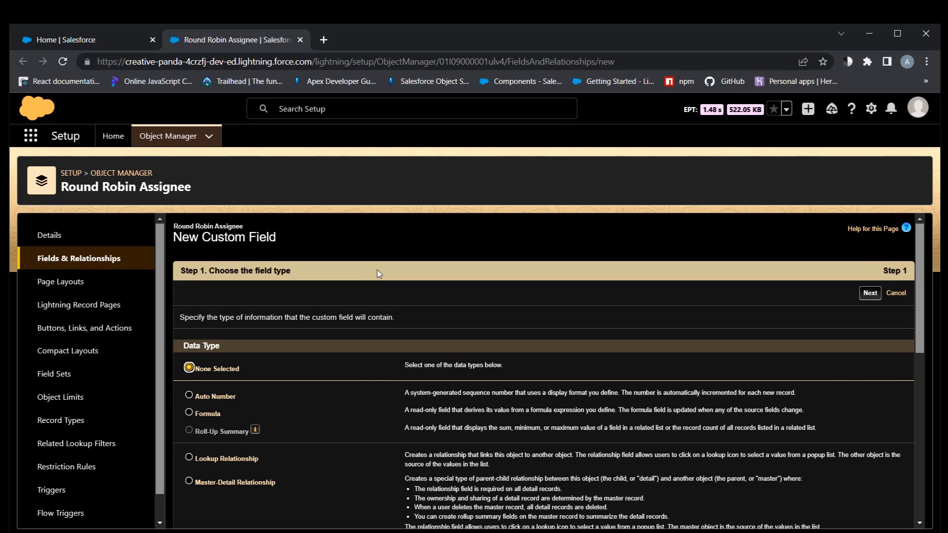
Add an Is Active checkbox field, checked by default, to Round Robin Assignee
scroll(317, 352, down, 4)
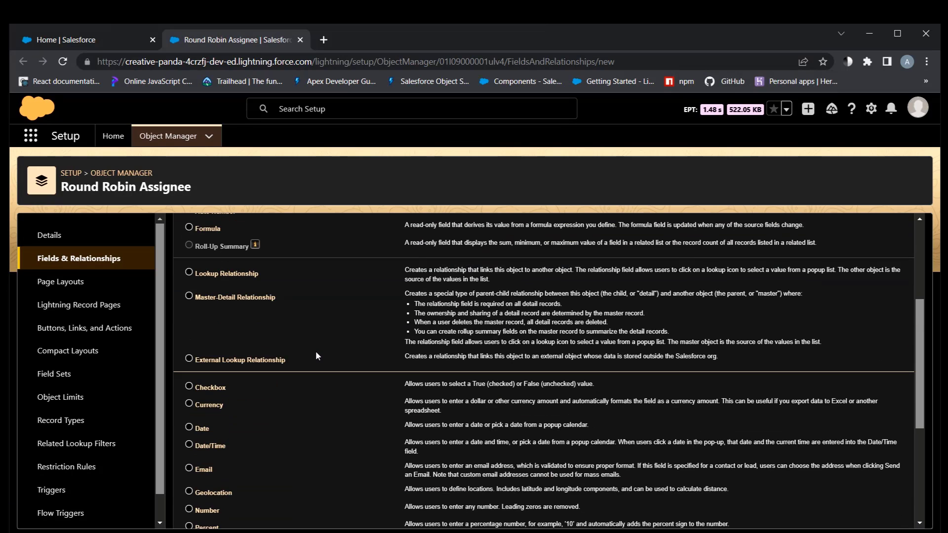
click(189, 386)
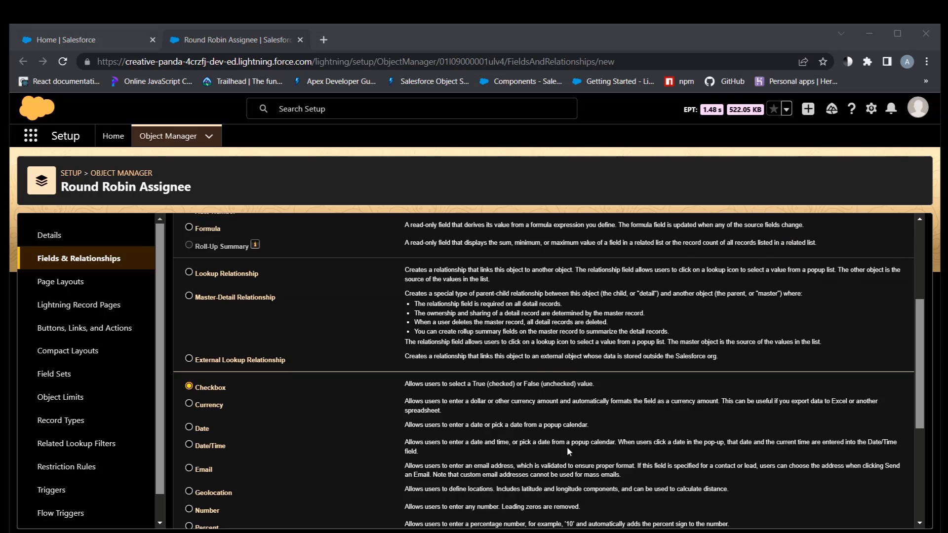
scroll(543, 370, down, 5)
click(870, 515)
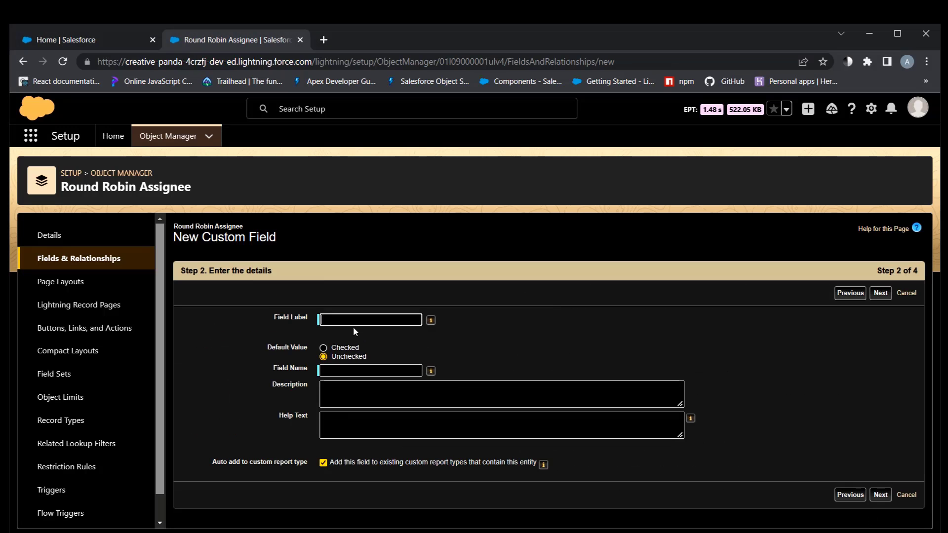
text(Is Active)
click(351, 349)
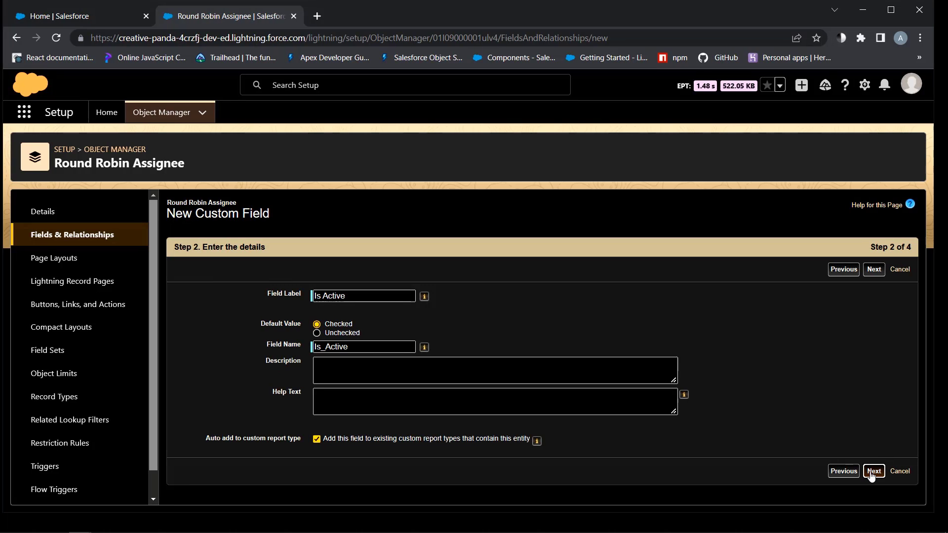
click(873, 472)
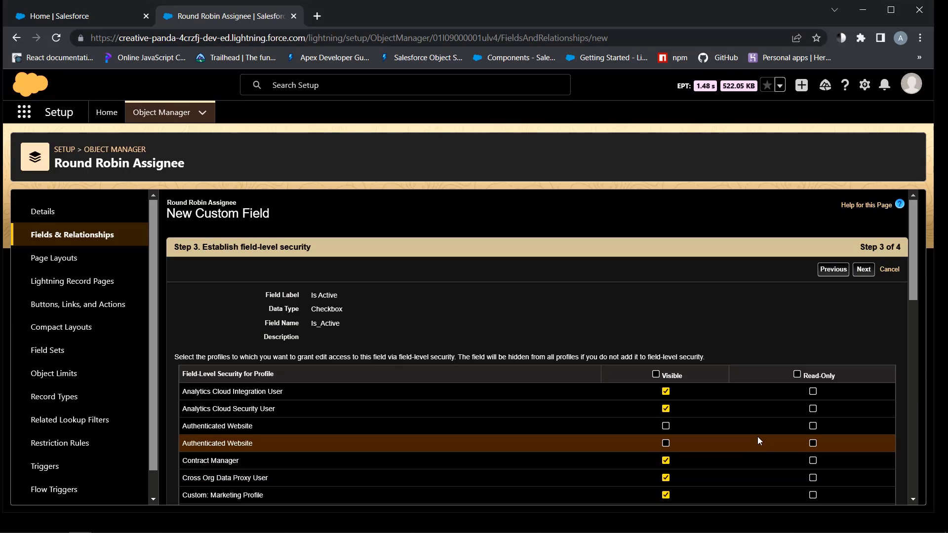
scroll(757, 441, down, 10)
click(862, 492)
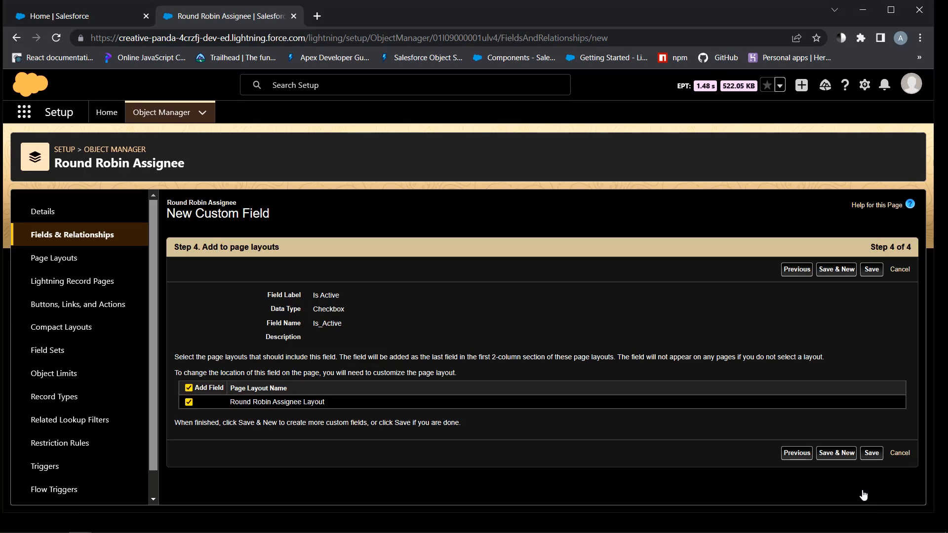
click(846, 457)
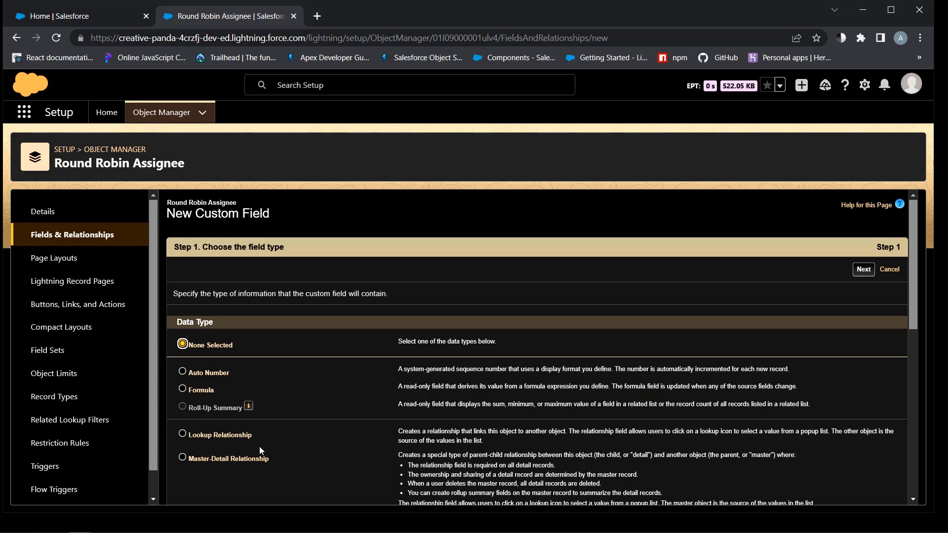
Add a User lookup field to Round Robin Assignee, related to the User object, on its layout
click(208, 435)
scroll(587, 425, down, 6)
key(Return)
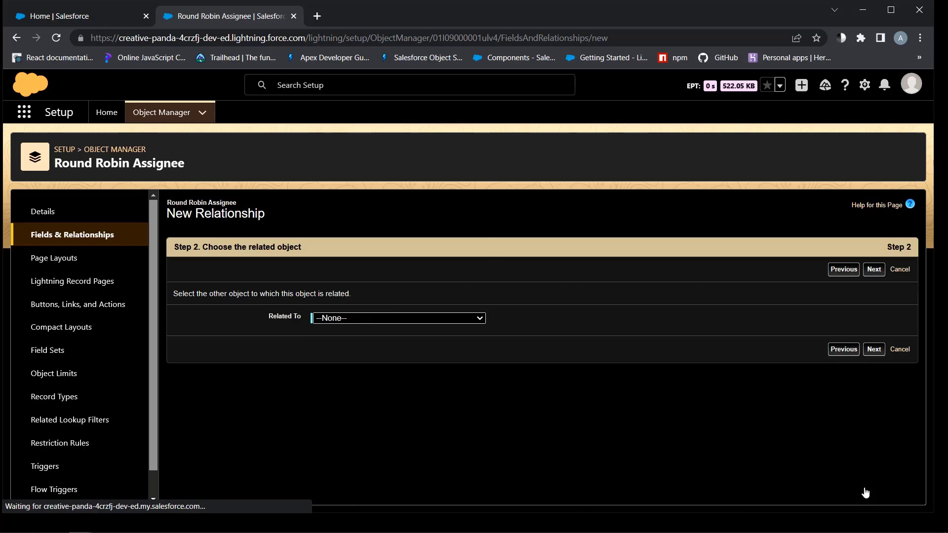
click(395, 318)
scroll(391, 274, down, 15)
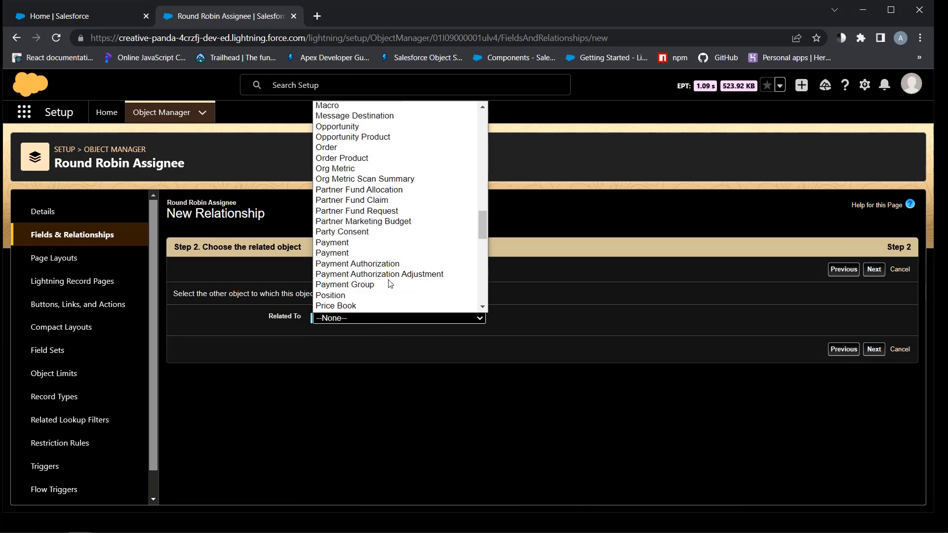
click(351, 208)
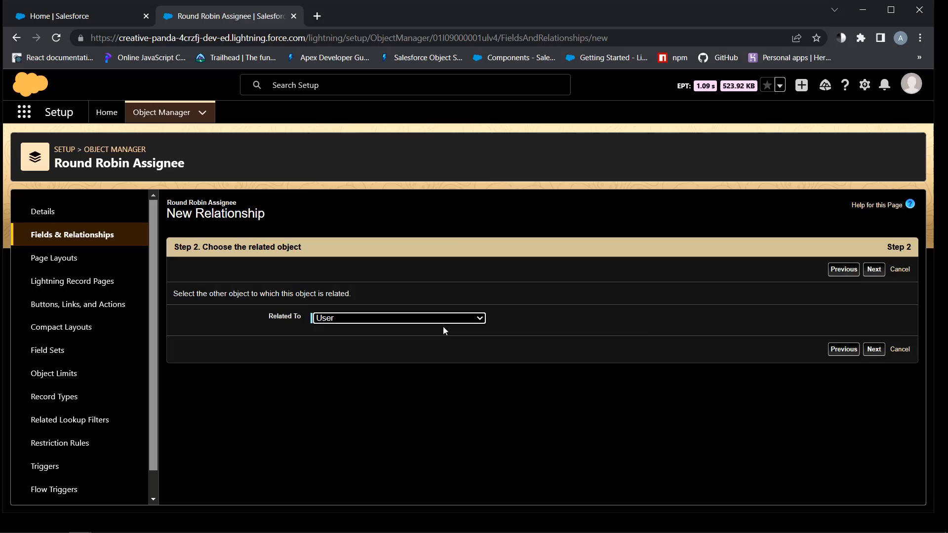
click(874, 350)
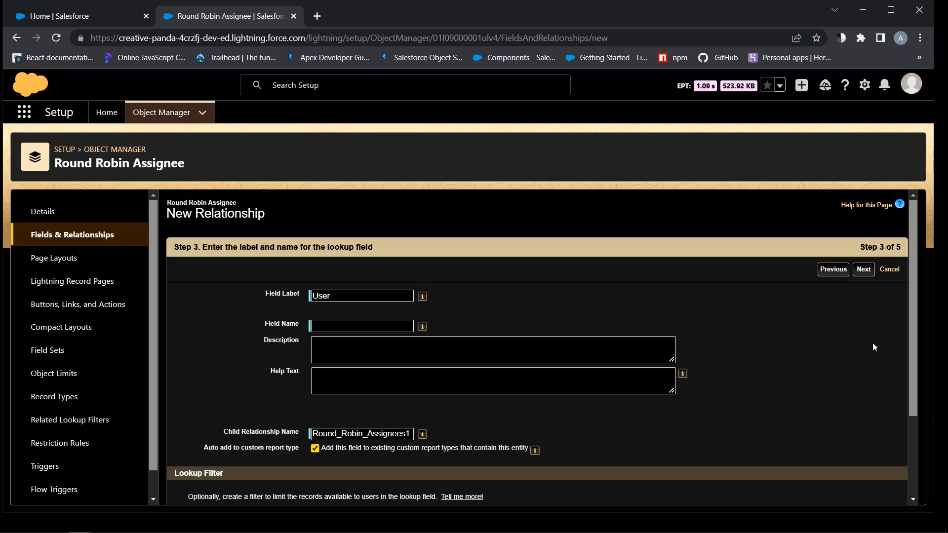
scroll(873, 395, down, 2)
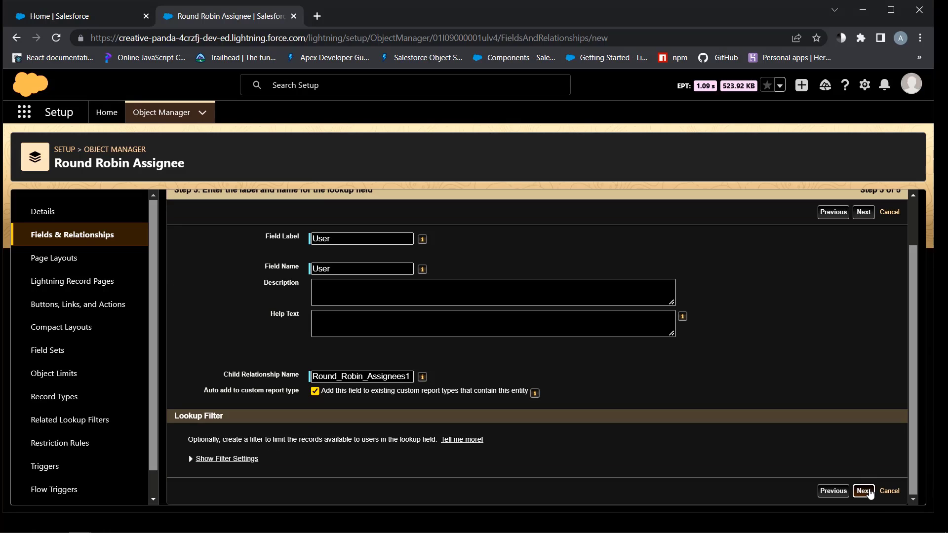
click(869, 493)
scroll(842, 438, down, 10)
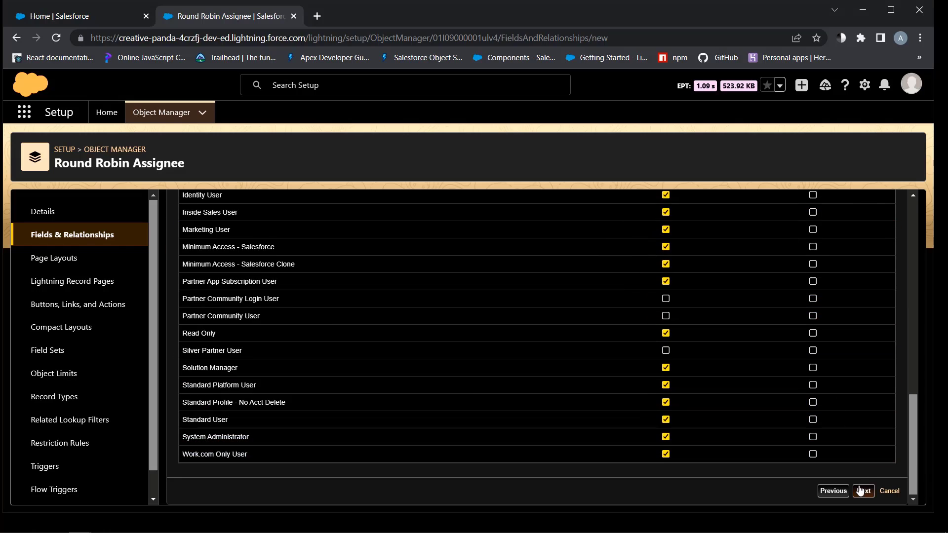
click(862, 491)
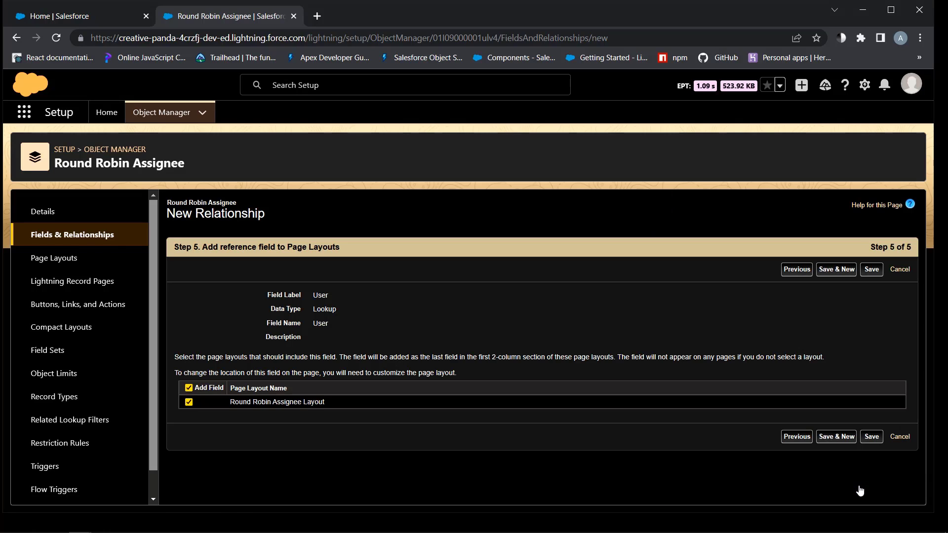
click(849, 439)
Start a Master-Detail relationship field on Round Robin Assignee related to the Round Robin object
scroll(189, 395, down, 1)
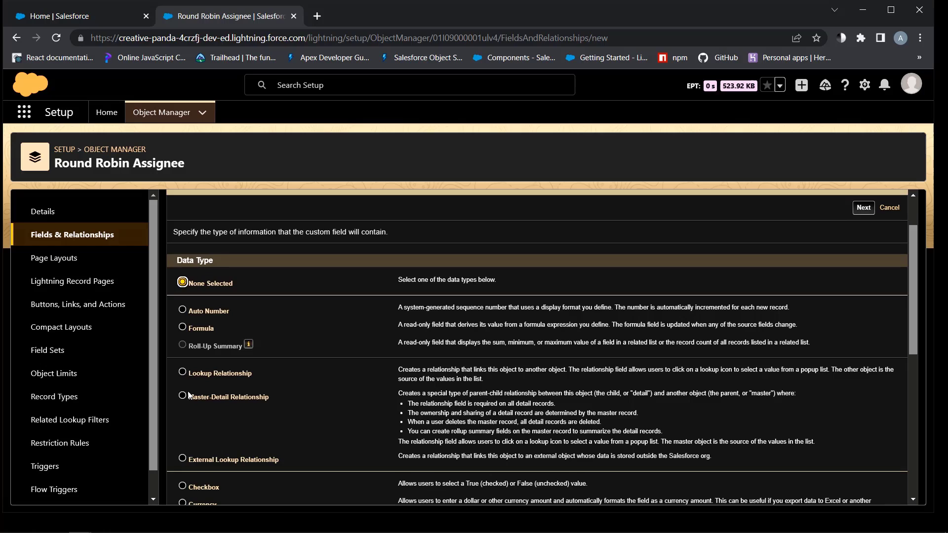
click(189, 395)
scroll(739, 390, down, 7)
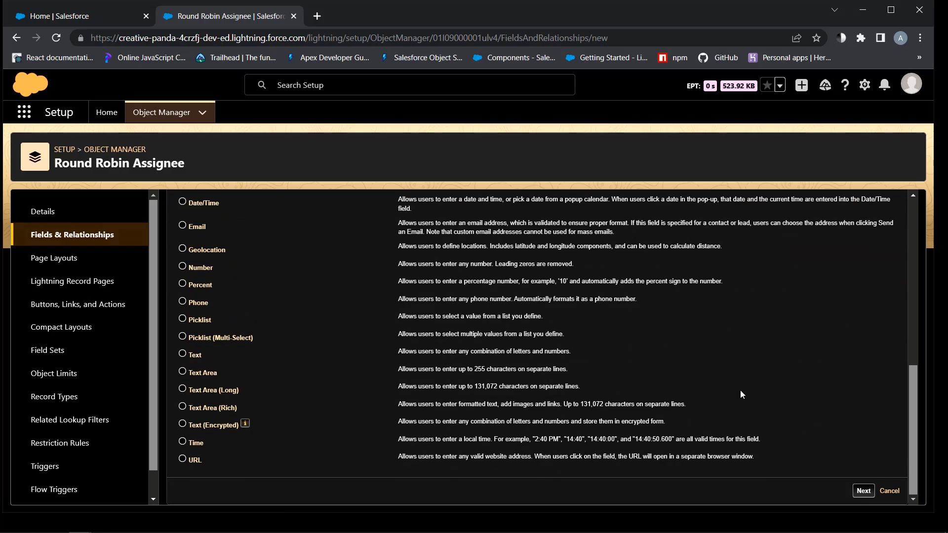
click(849, 483)
click(408, 318)
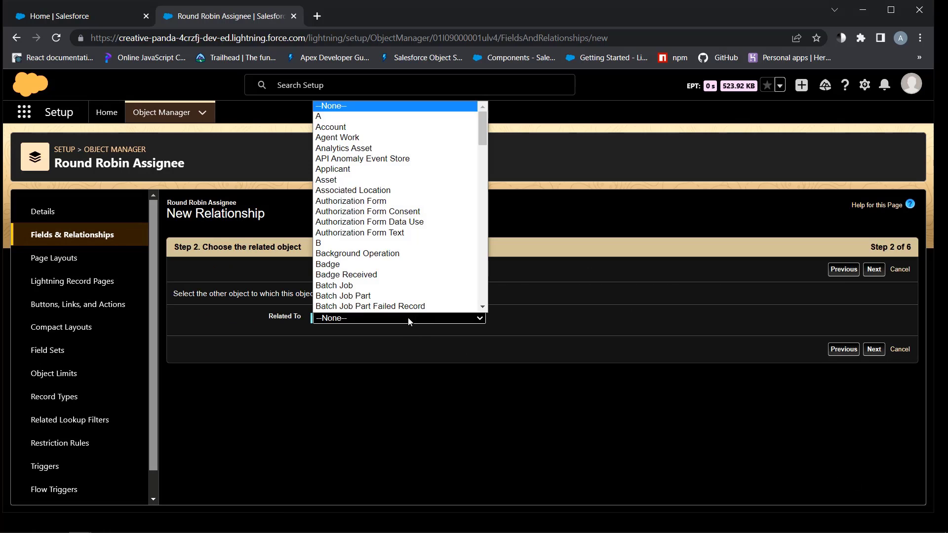
scroll(431, 237, down, 15)
scroll(429, 239, up, 4)
scroll(430, 240, up, 4)
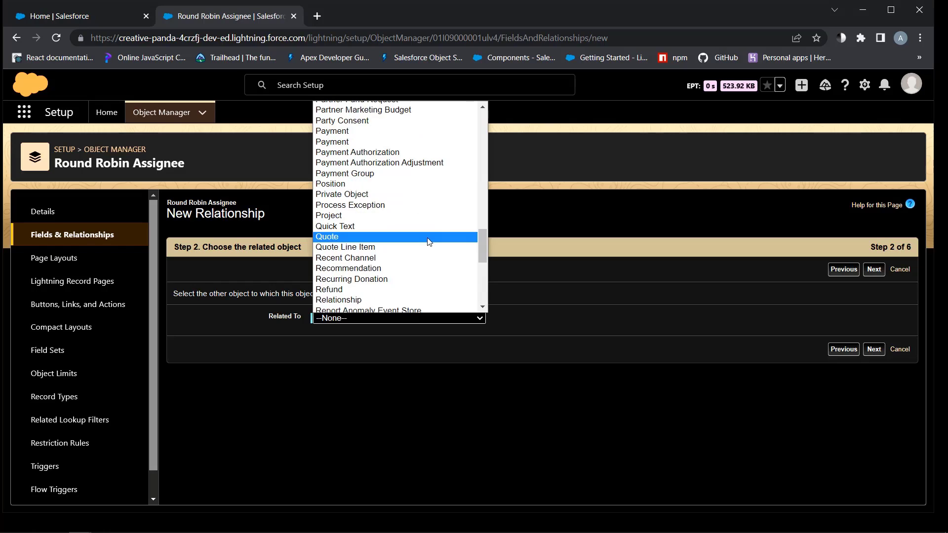
scroll(428, 243, down, 4)
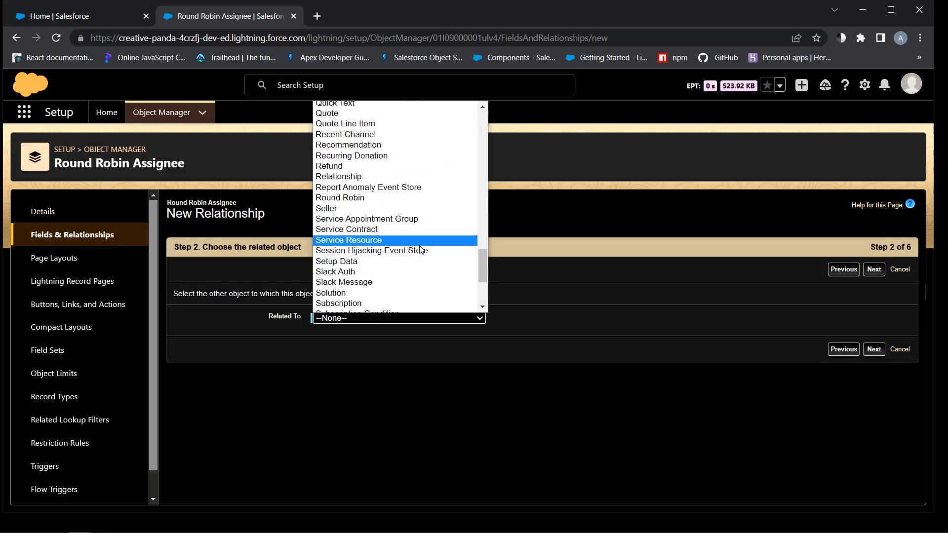
click(404, 199)
Keep the auto-filled Round Robin field name and accept default security and layouts
click(873, 349)
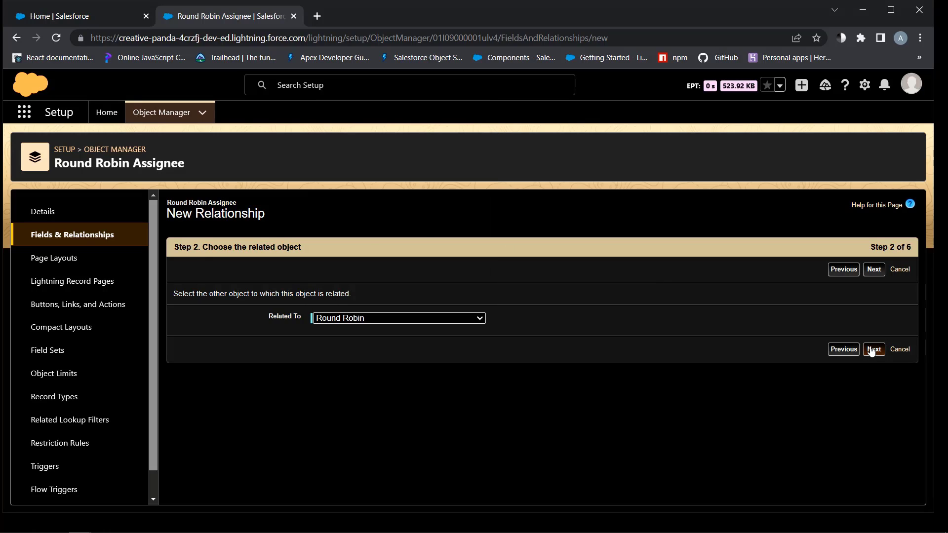
key(Tab)
key(Tab)
scroll(875, 349, down, 3)
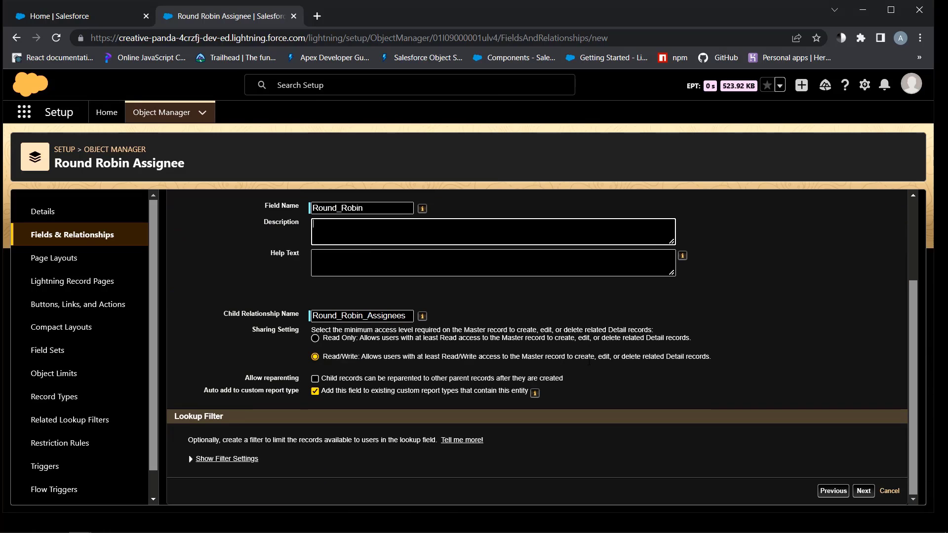
click(863, 491)
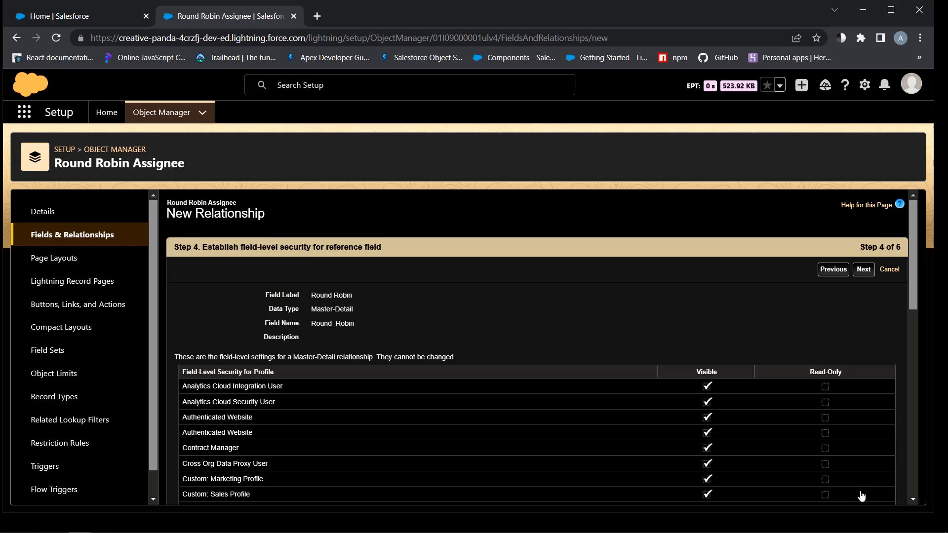
scroll(783, 418, down, 10)
click(857, 491)
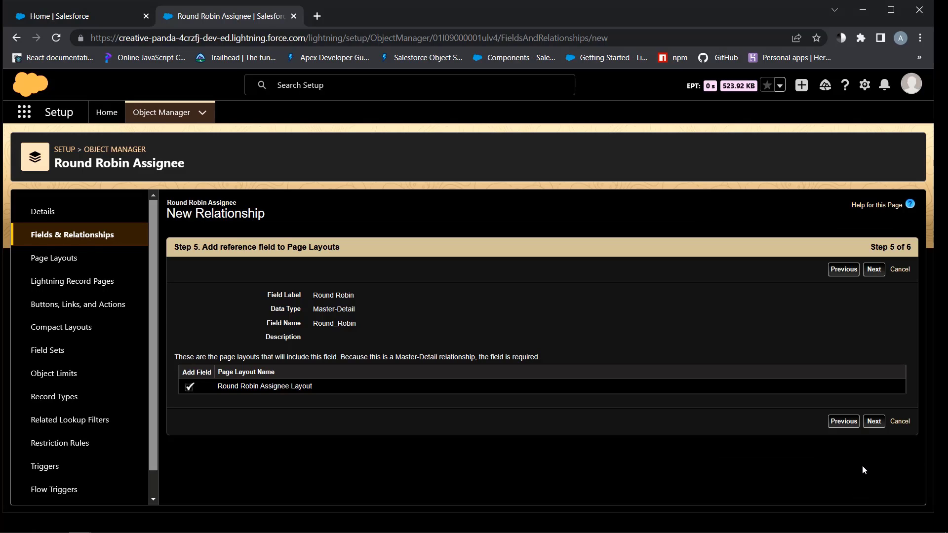
click(873, 421)
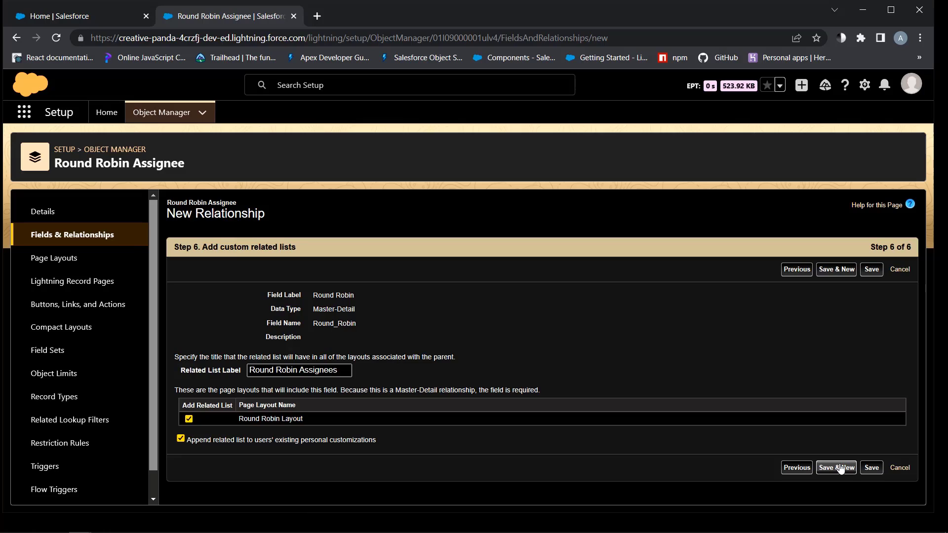
Save the Round Robin field and add a Last Assigned Date/Time field to Round Robin Assignee
click(839, 468)
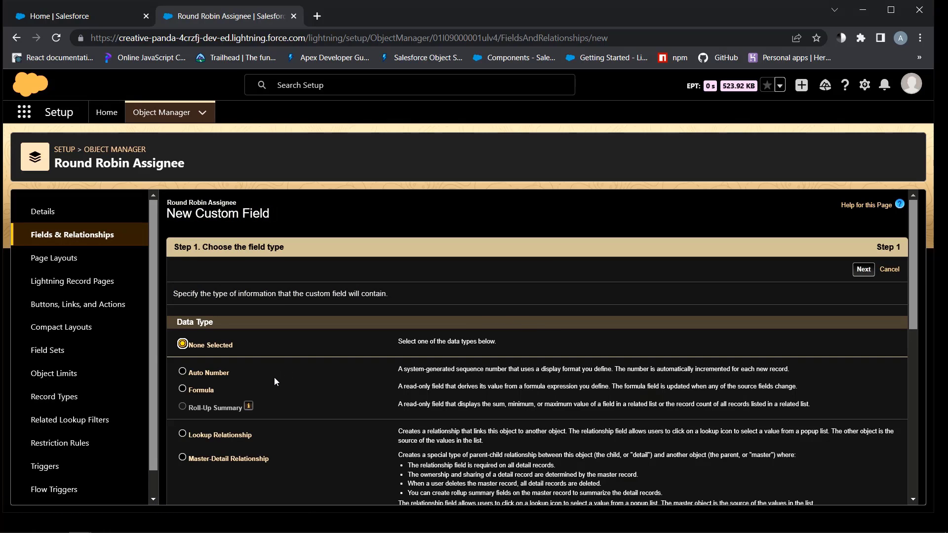
scroll(274, 377, down, 7)
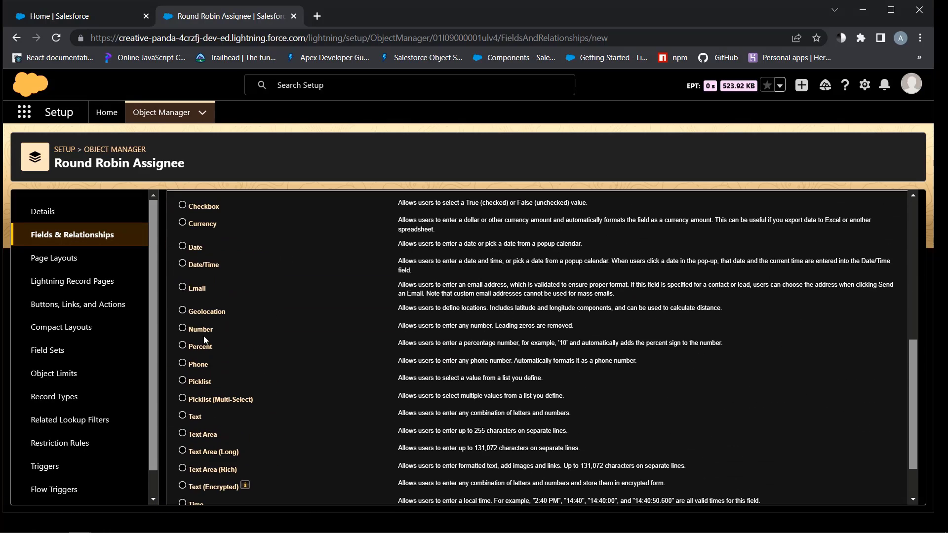
click(198, 264)
scroll(285, 351, down, 2)
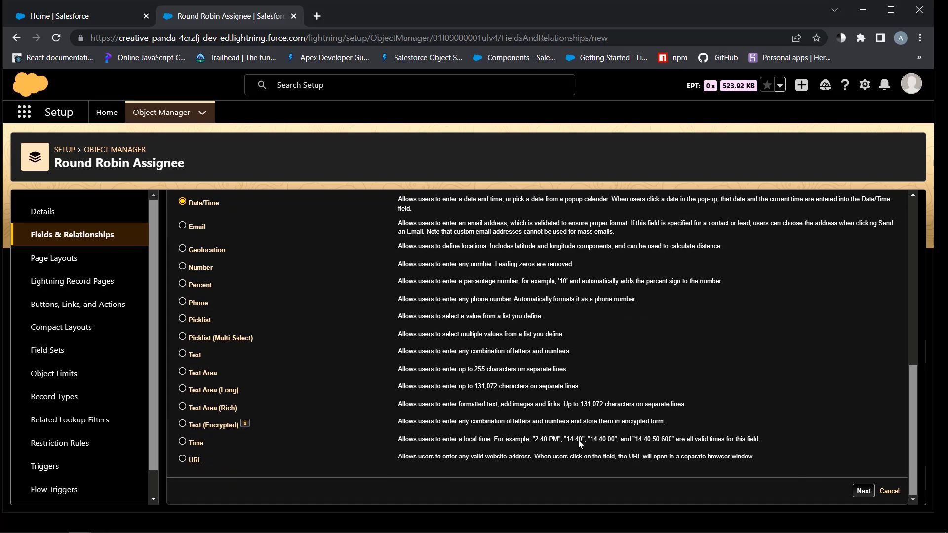
click(863, 491)
text(Las)
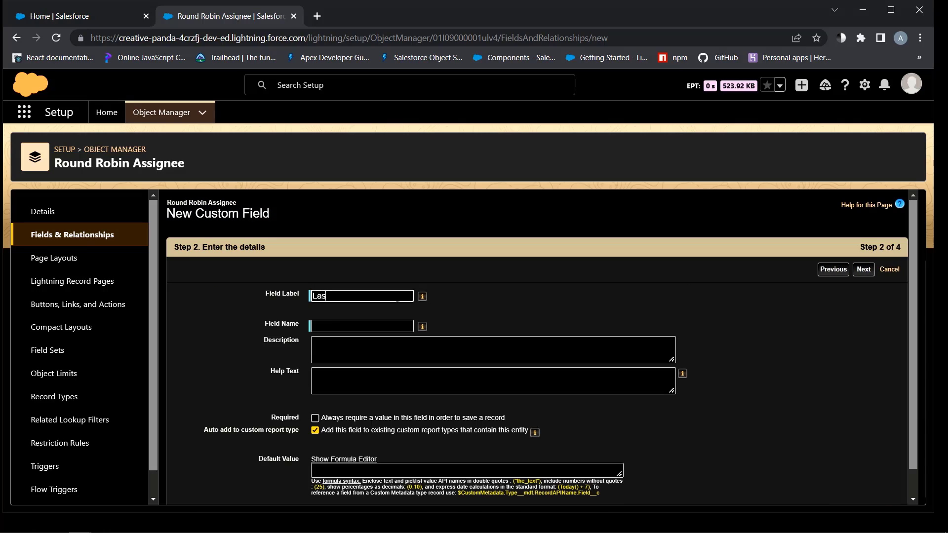
text(t Assigned)
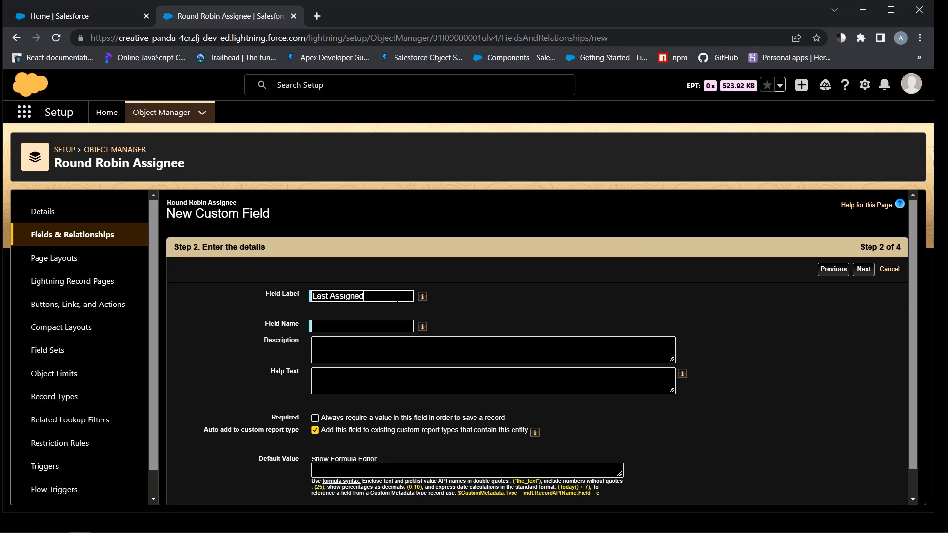
scroll(862, 492, down, 1)
click(863, 492)
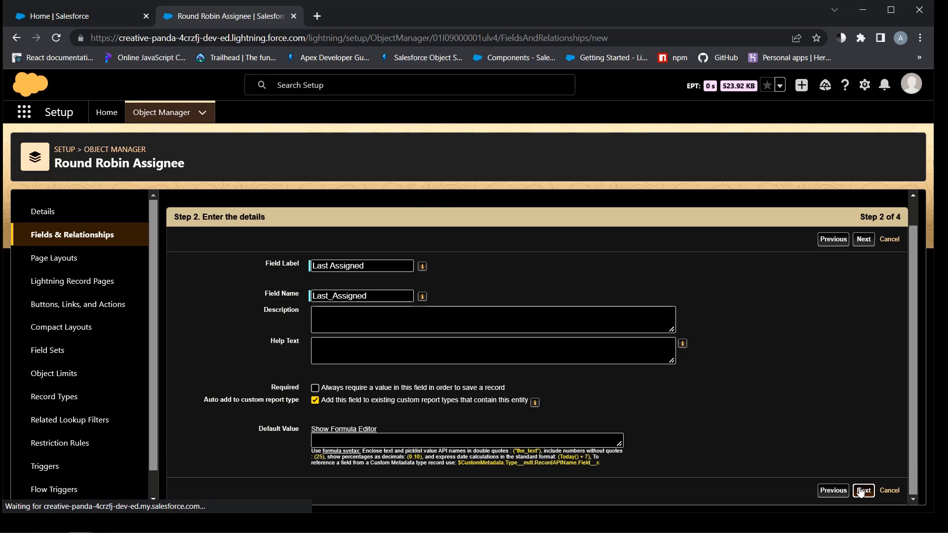
scroll(866, 457, down, 10)
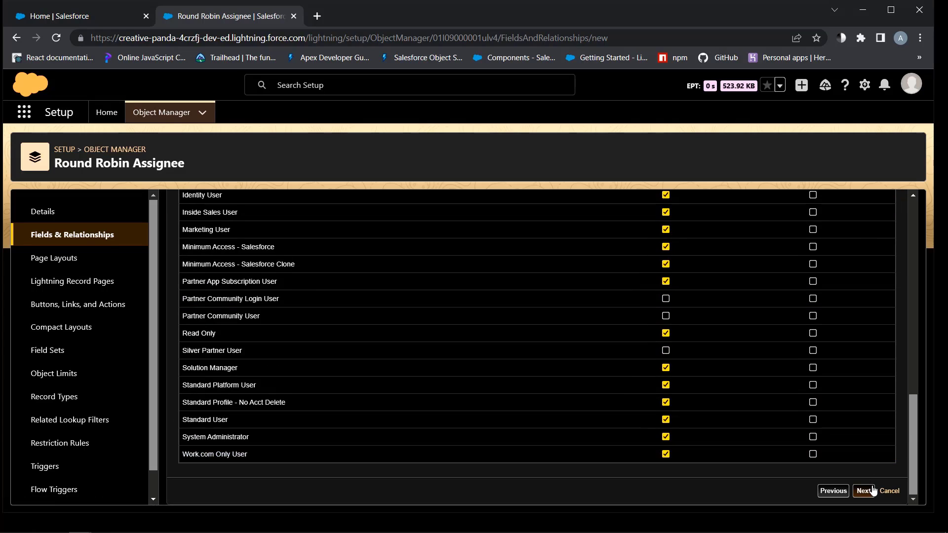
click(865, 491)
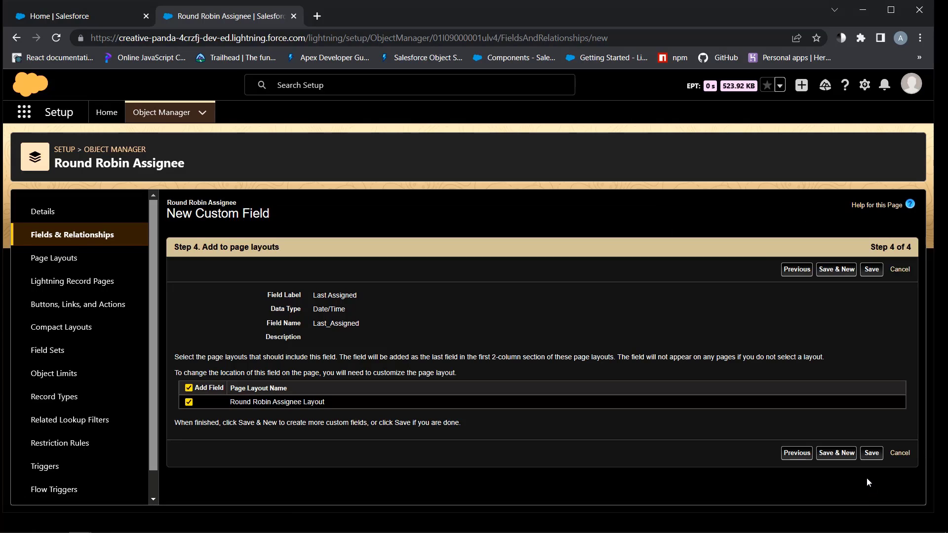
click(872, 453)
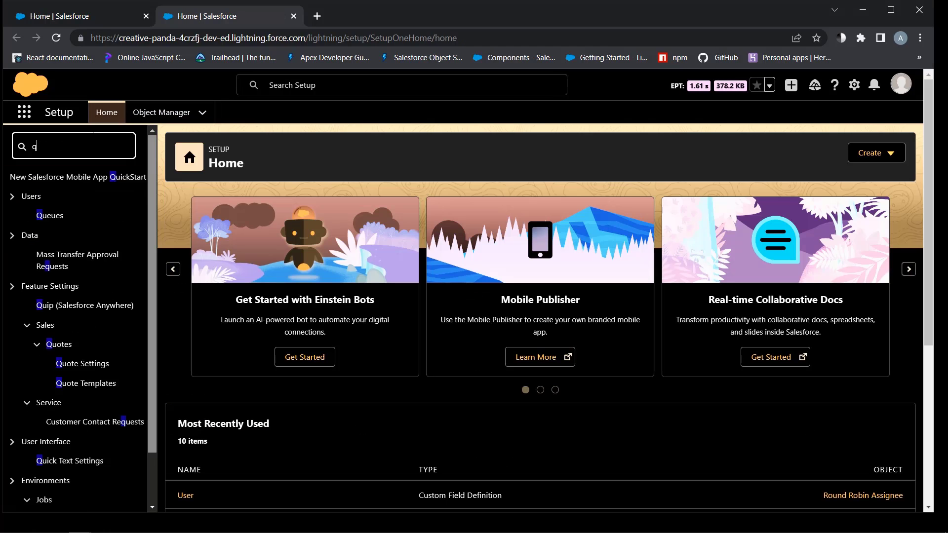
Create the North America queue with Lead as its supported object
text(ueue)
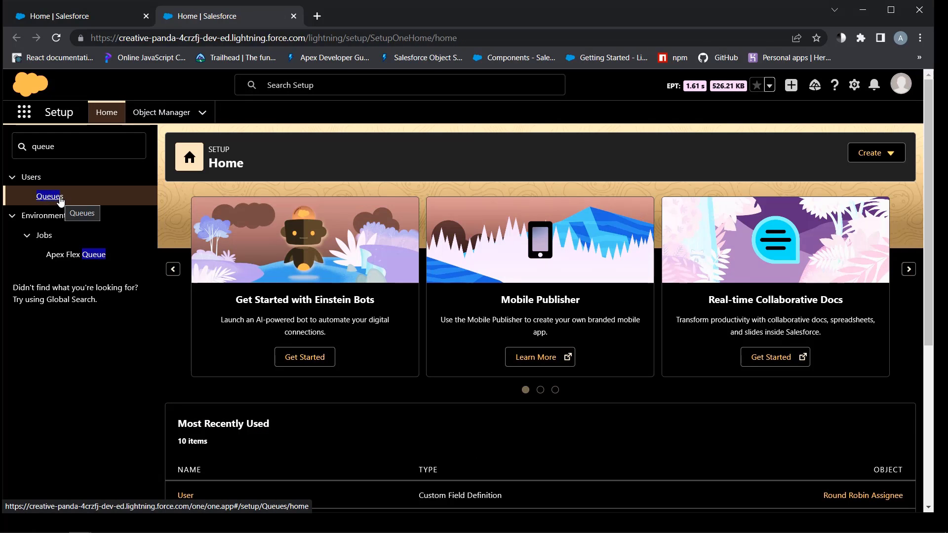
key(ctrl+plus)
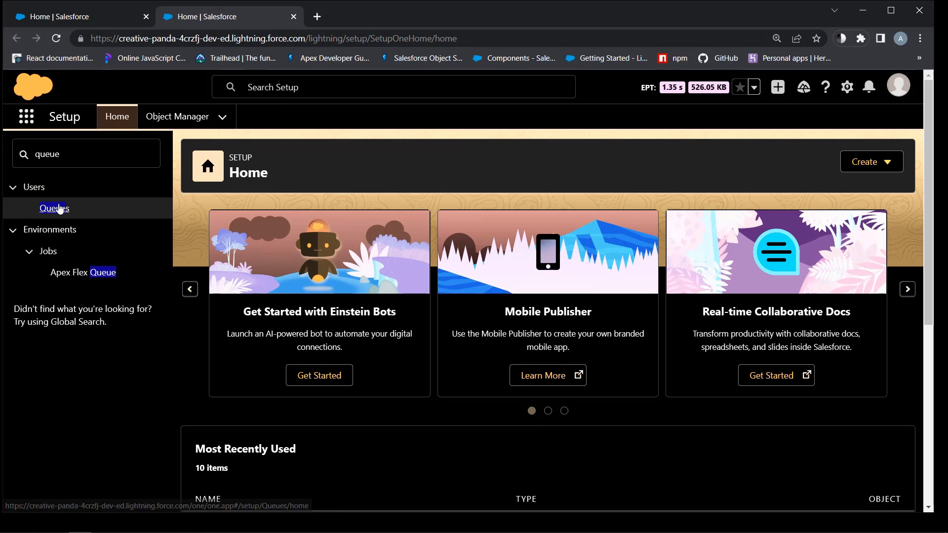
click(59, 207)
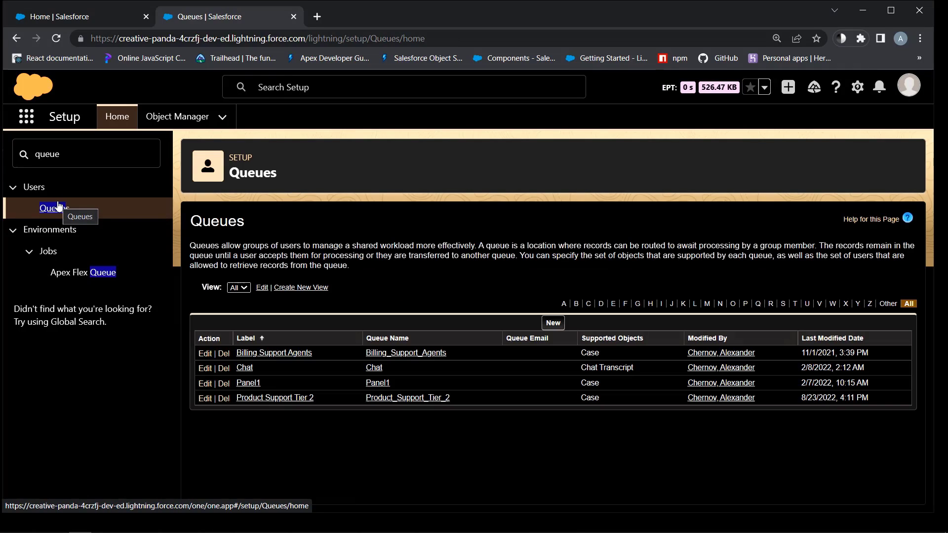
click(562, 325)
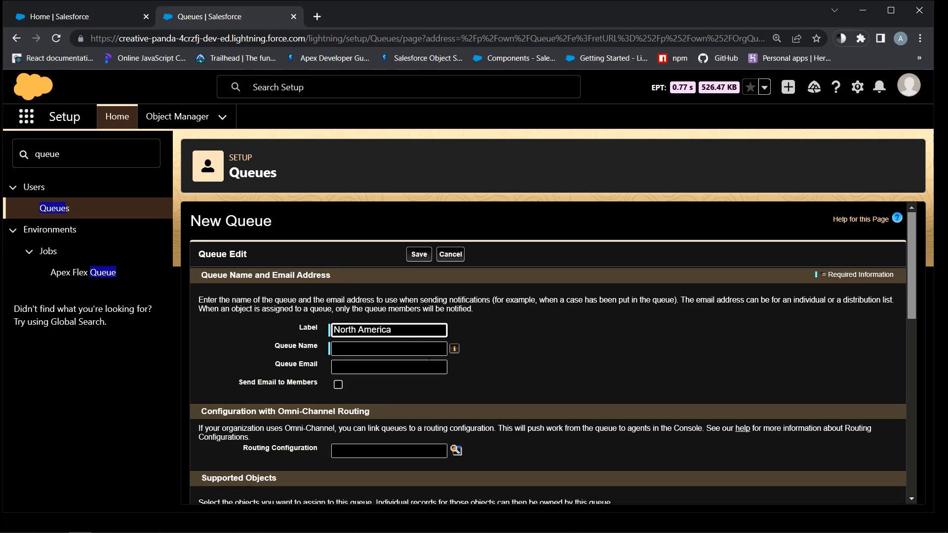
text(North America)
click(429, 365)
scroll(420, 365, down, 3)
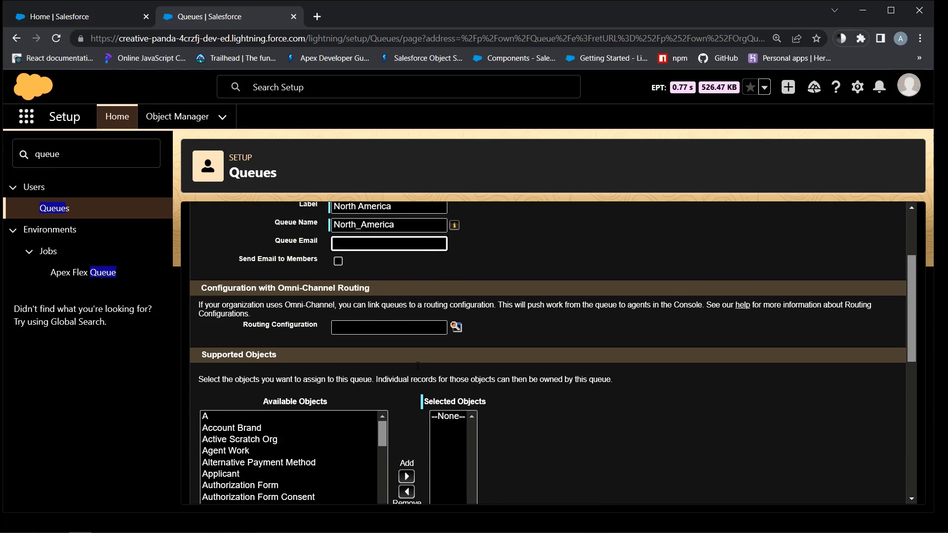
scroll(418, 365, down, 3)
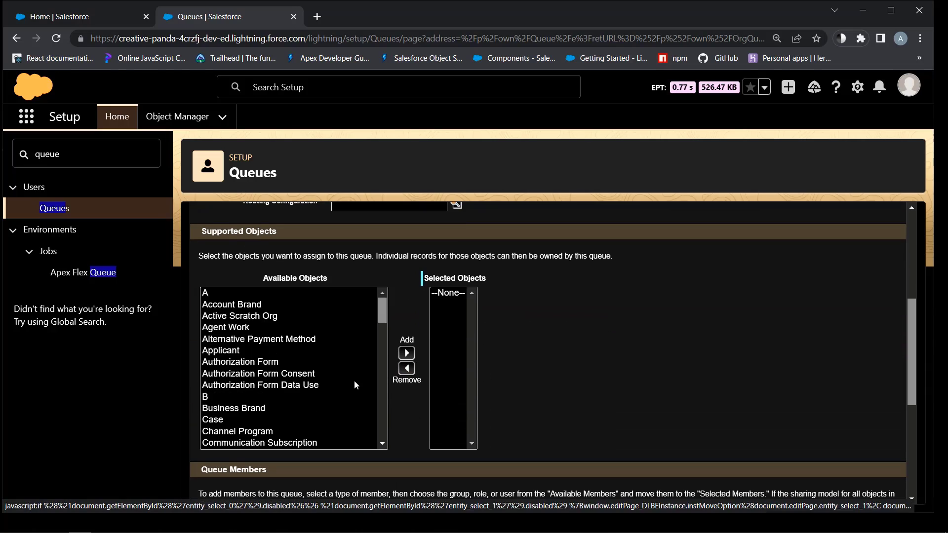
scroll(351, 381, down, 5)
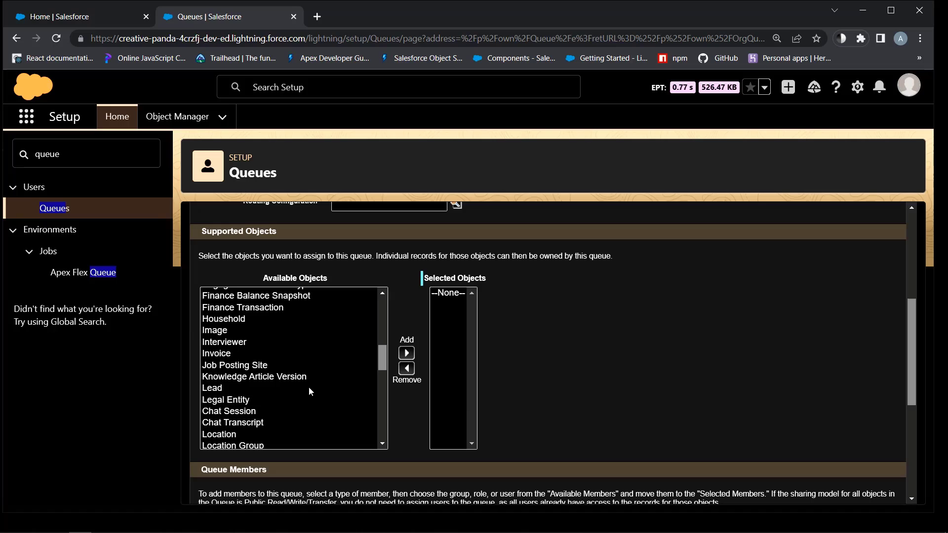
click(208, 389)
click(406, 354)
scroll(505, 348, down, 5)
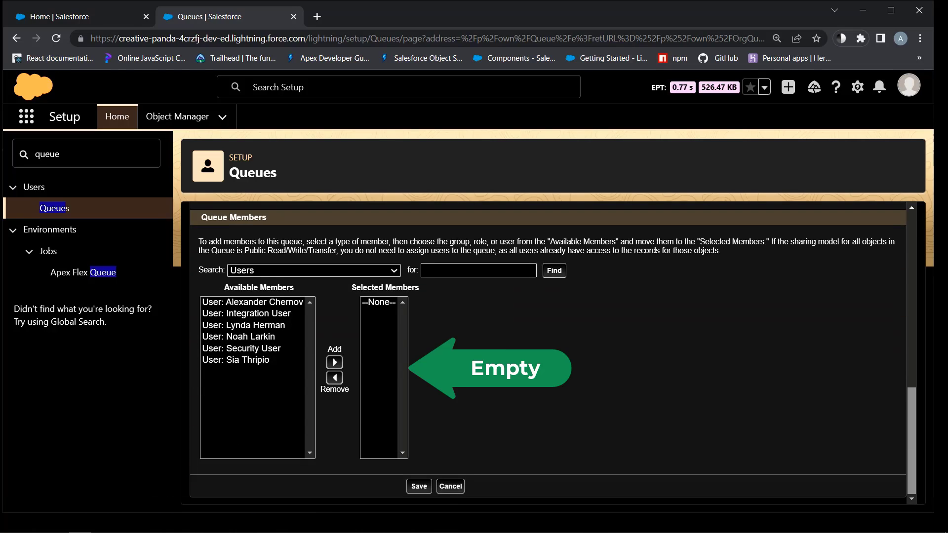
click(418, 487)
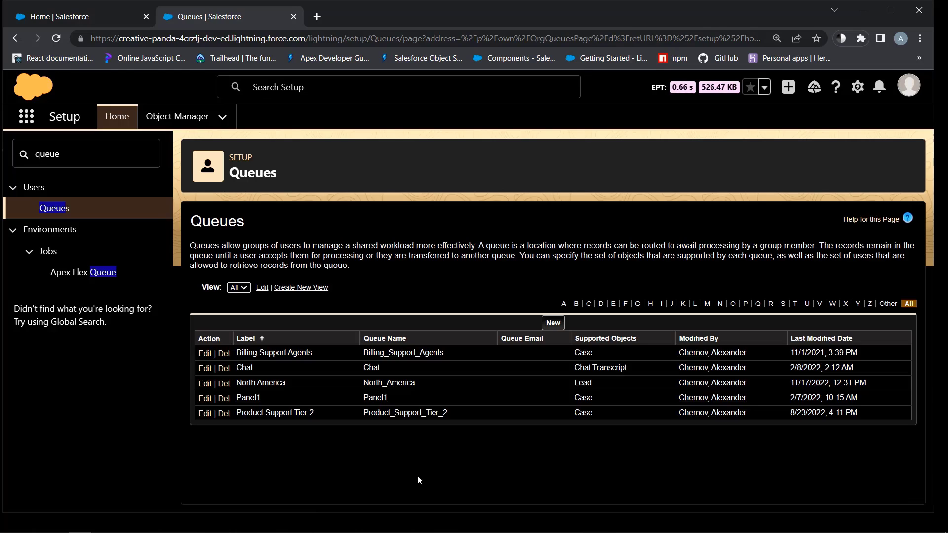
Set the rule entry criterion to Lead: Country equals United States,Canada,Mexico
text(a)
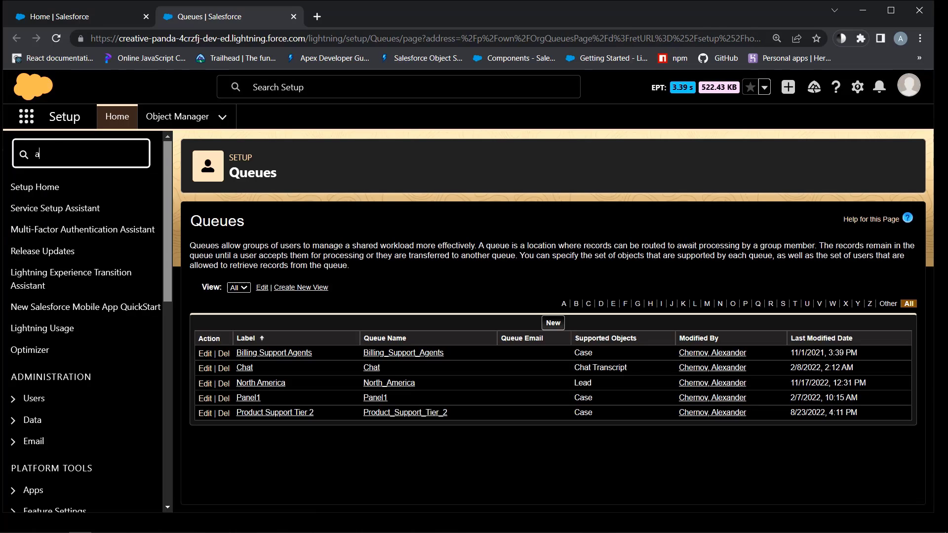
text(ssign)
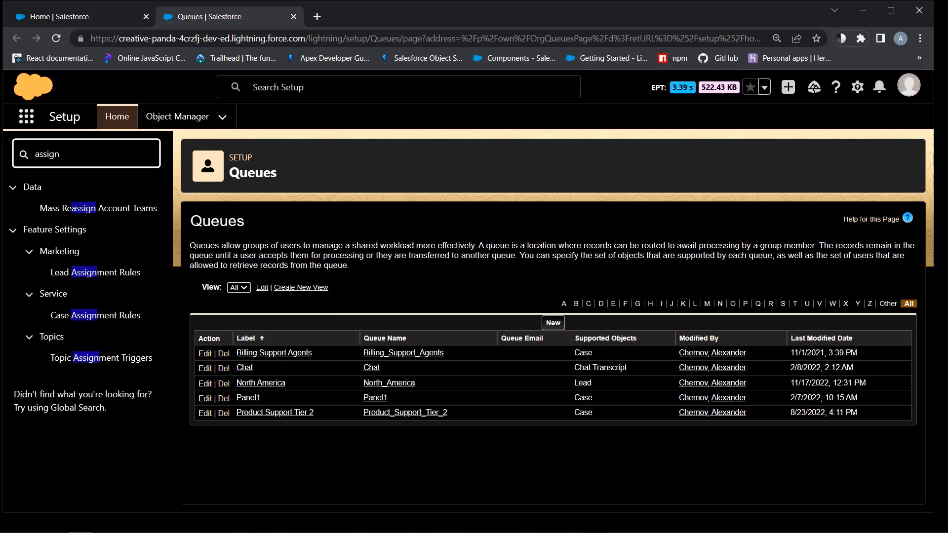
text(m)
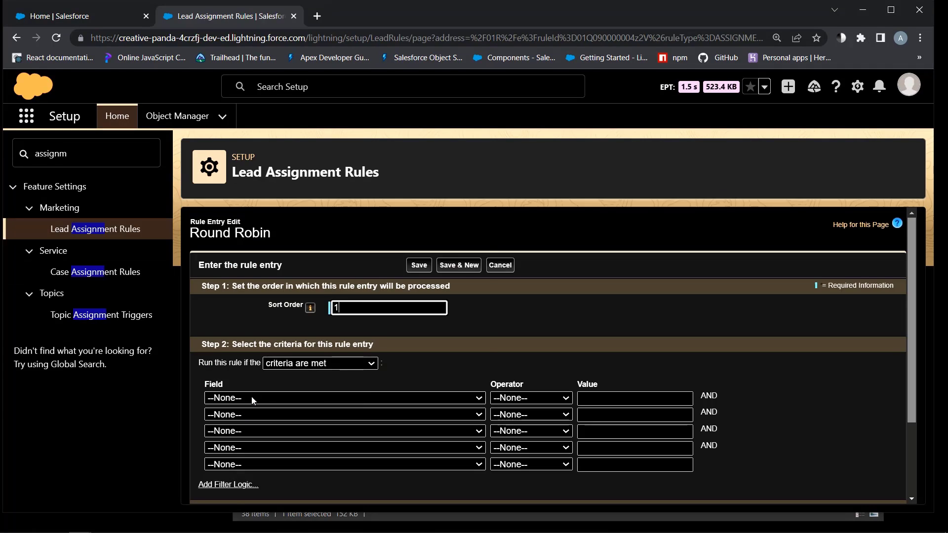
click(253, 401)
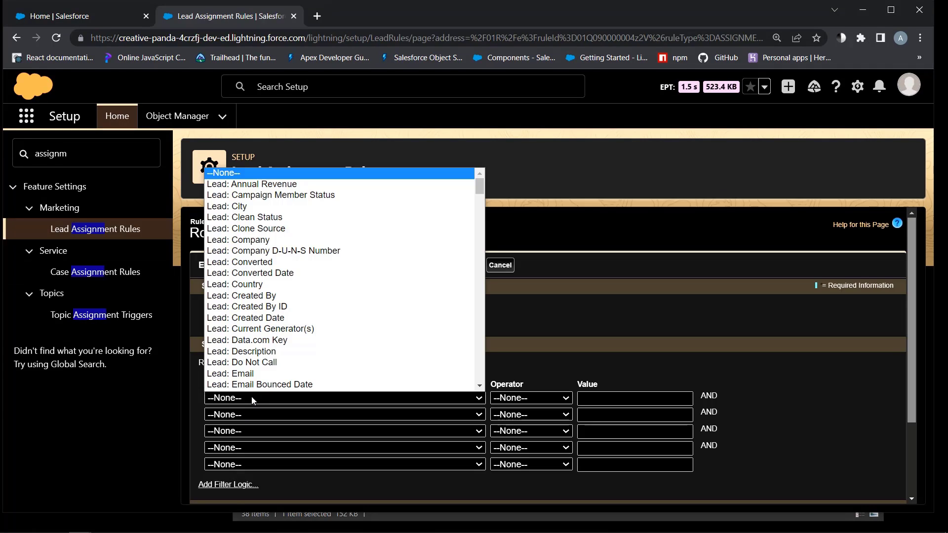
click(240, 290)
click(531, 398)
click(525, 280)
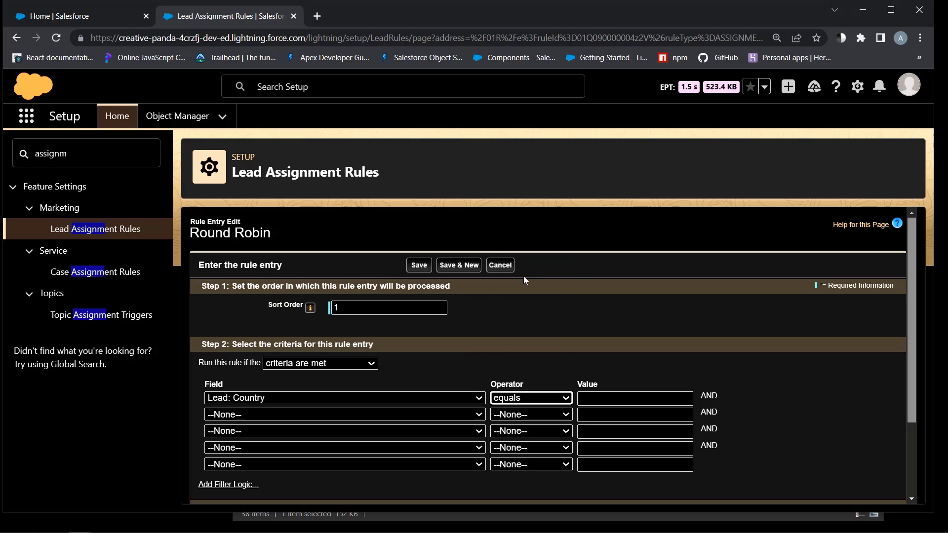
click(607, 392)
text(Un)
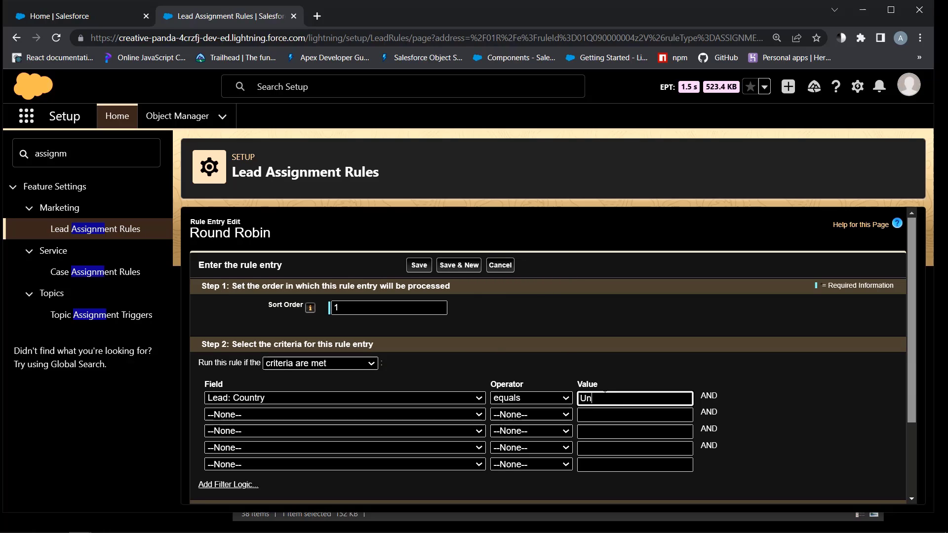
text(ited States)
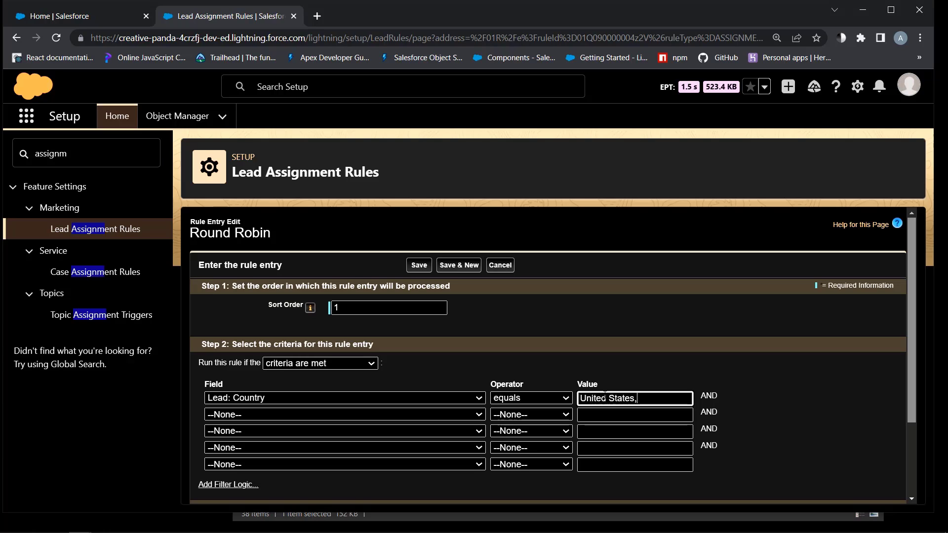
text(,Canada,Mexico)
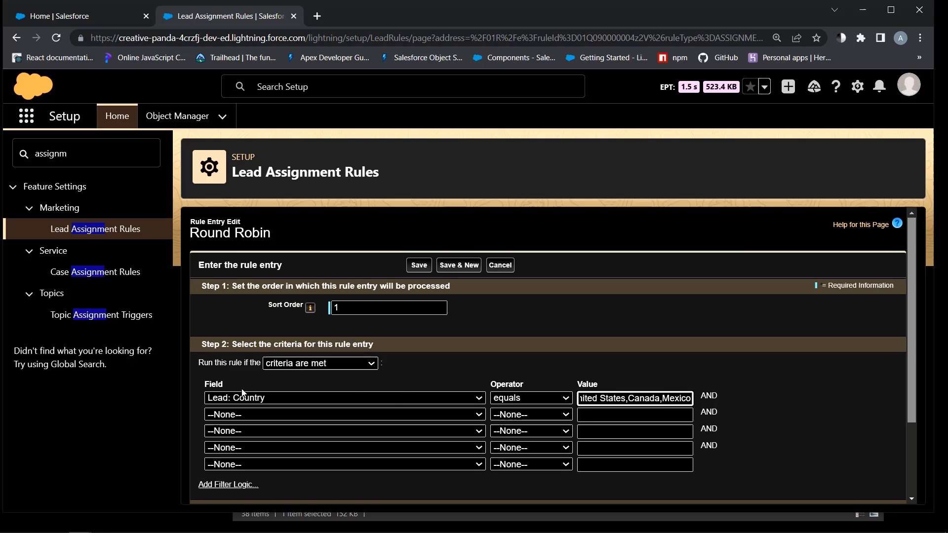
Assign matching leads to the North America queue and save the entry
scroll(270, 433, down, 2)
click(289, 428)
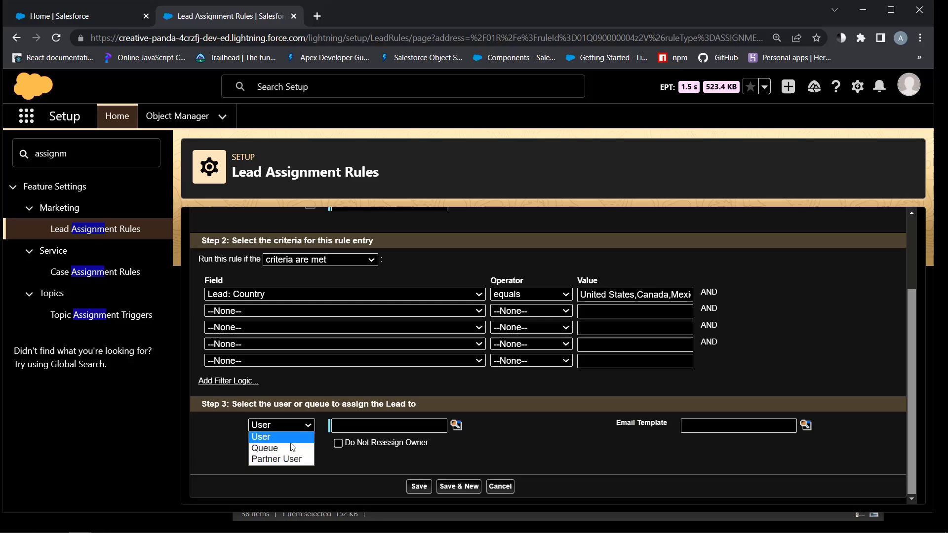
click(288, 450)
key(Tab)
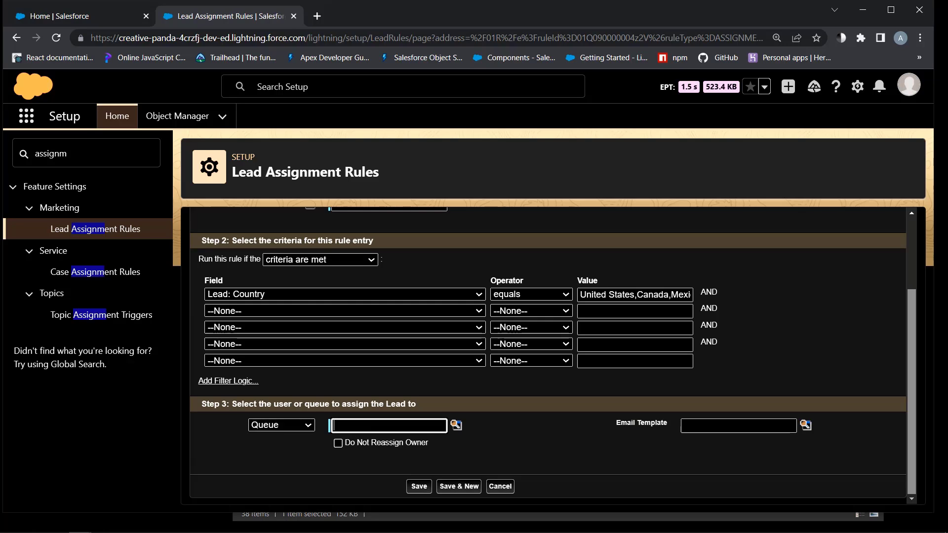
click(456, 425)
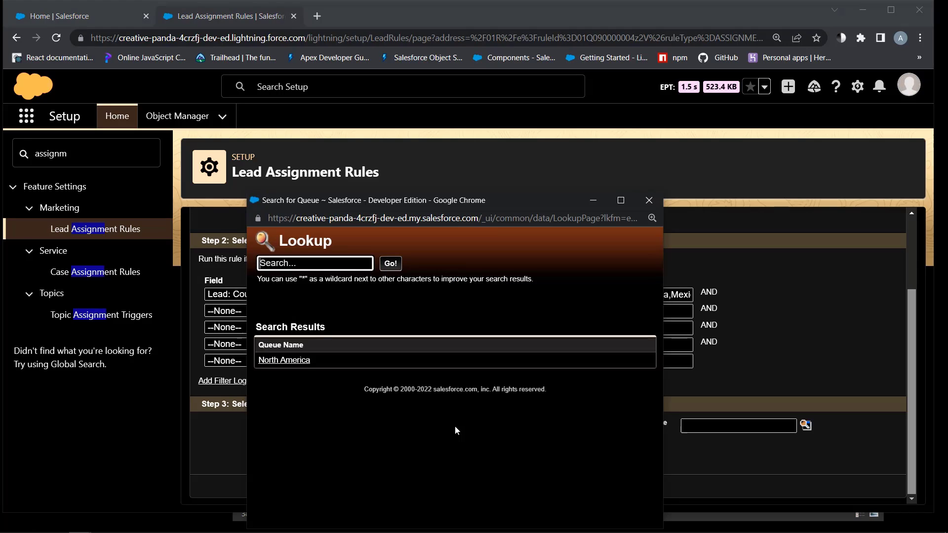
click(293, 364)
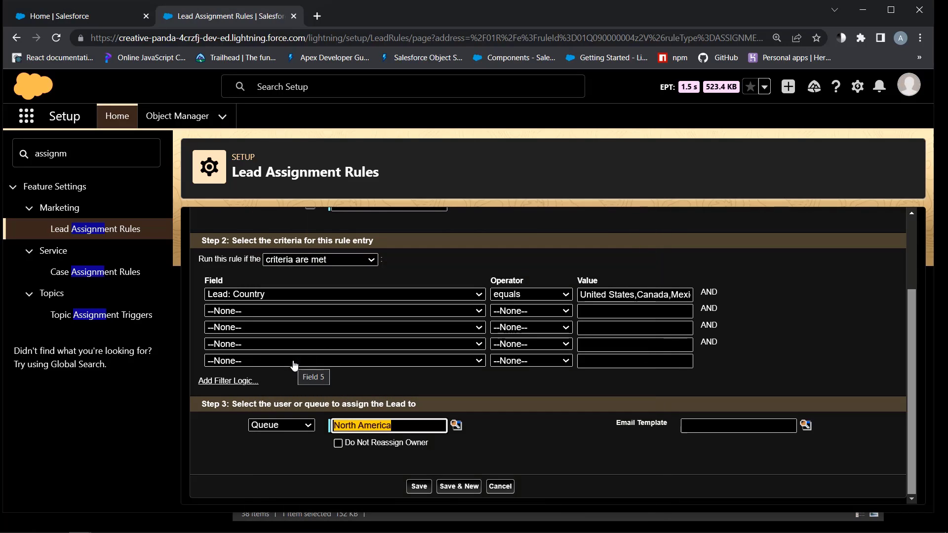
click(419, 486)
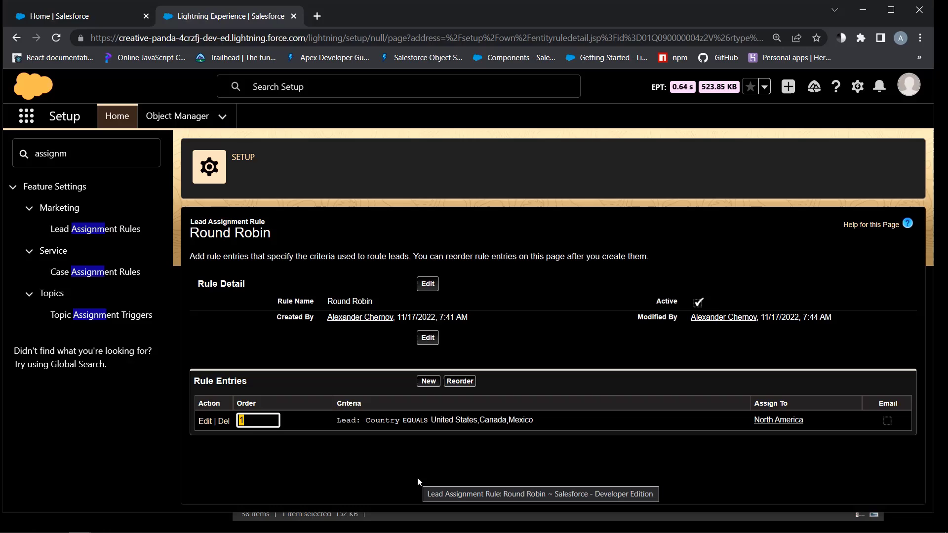
Start a new custom tab for the Round Robin object with the Airplane style
text(tab)
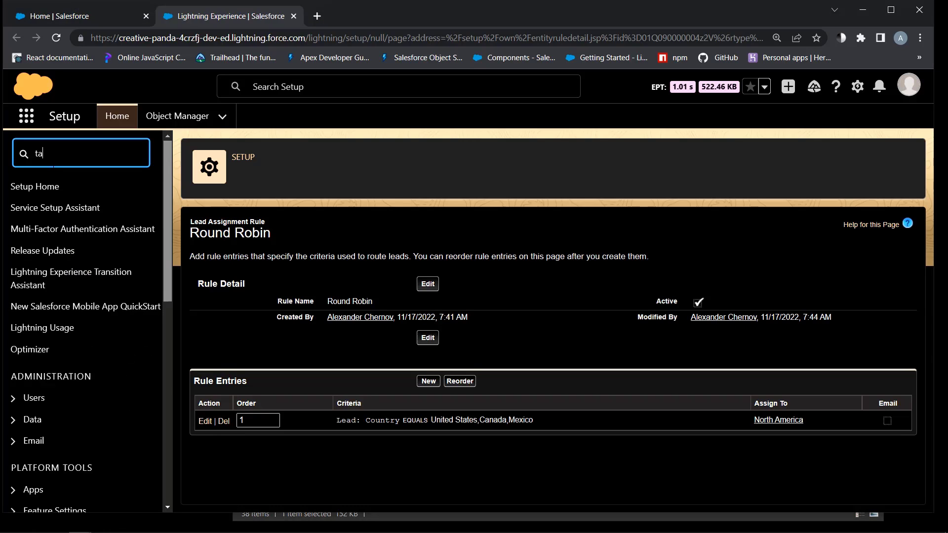
click(43, 230)
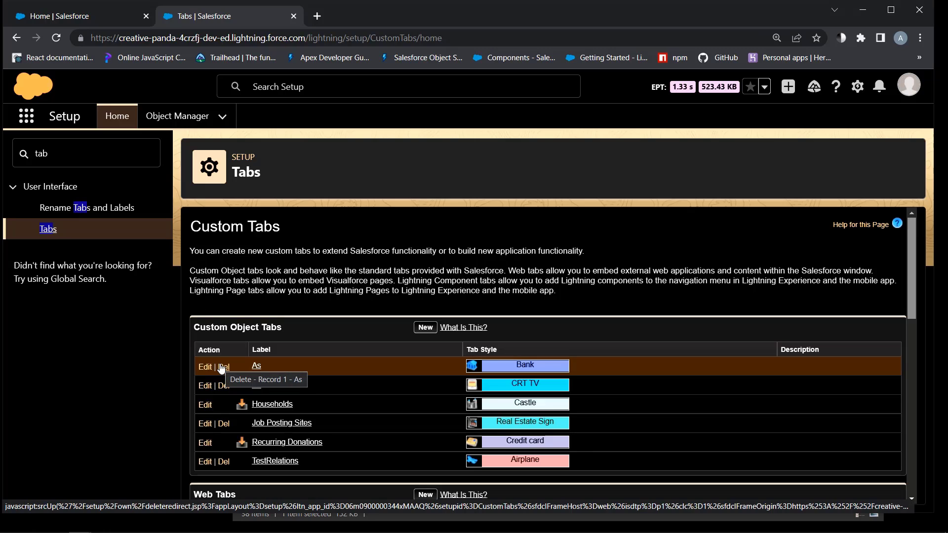
scroll(220, 370, down, 4)
scroll(346, 439, up, 4)
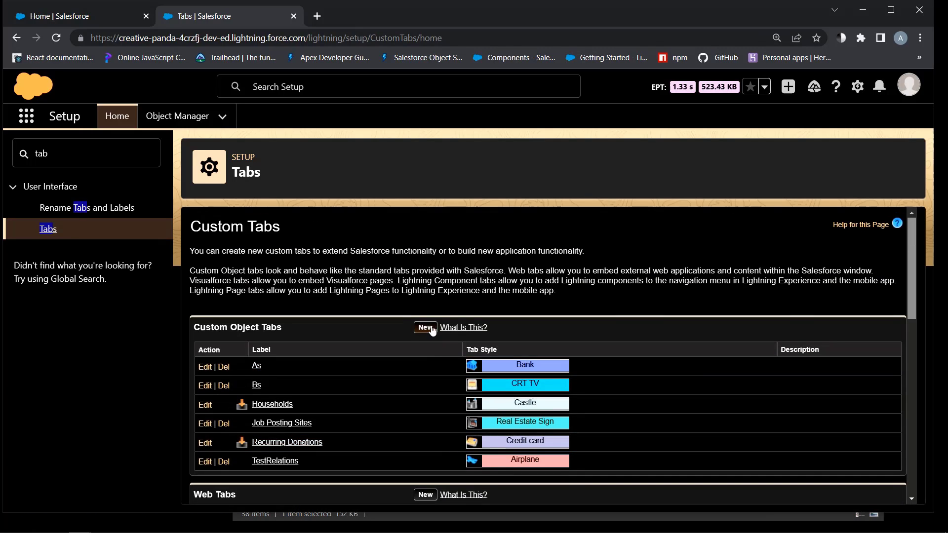
click(428, 329)
click(406, 336)
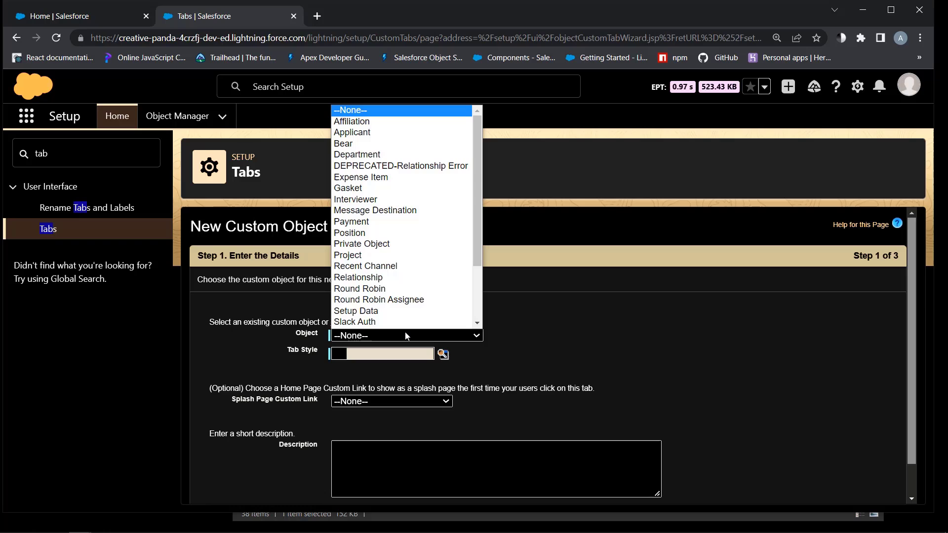
scroll(381, 306, down, 1)
click(372, 266)
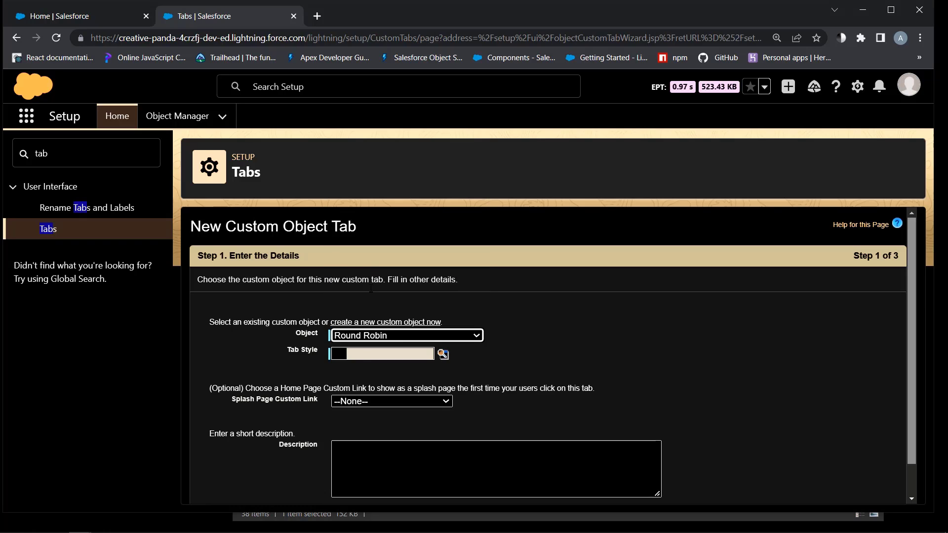
click(361, 351)
click(75, 88)
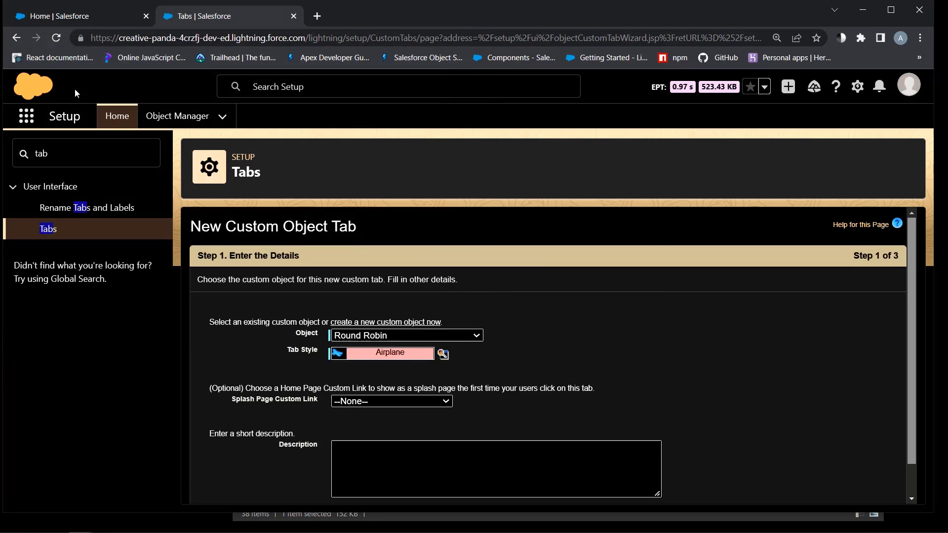
Make the Round Robin tab available only in the Sales app and save it
scroll(473, 328, down, 1)
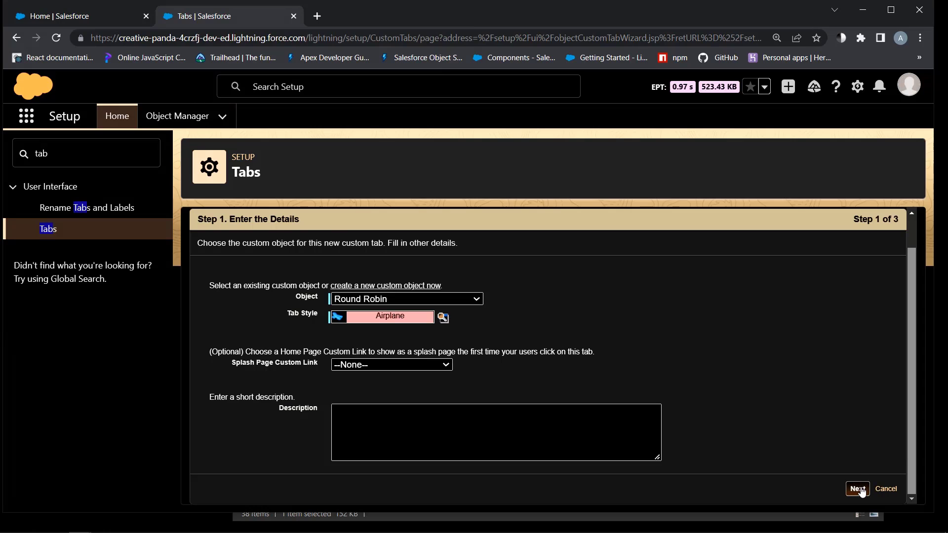
click(858, 488)
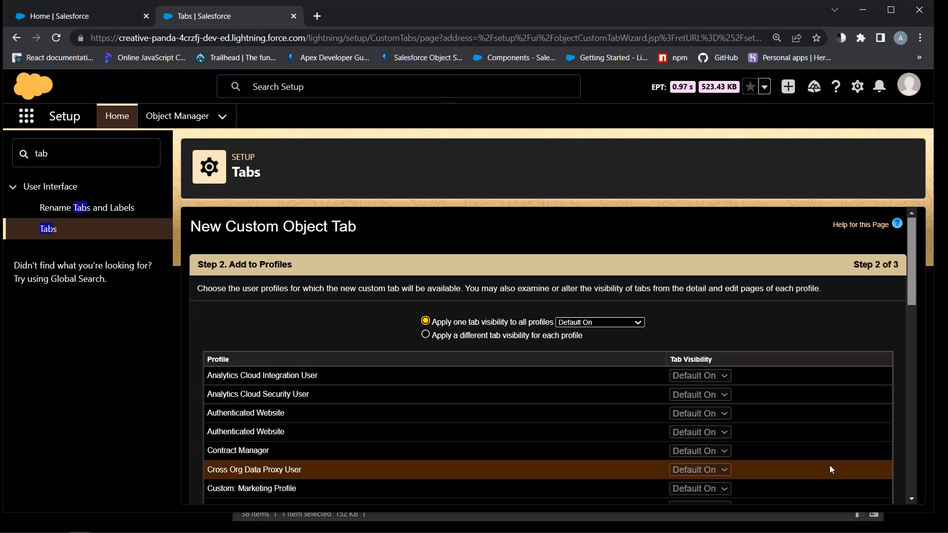
scroll(811, 440, down, 10)
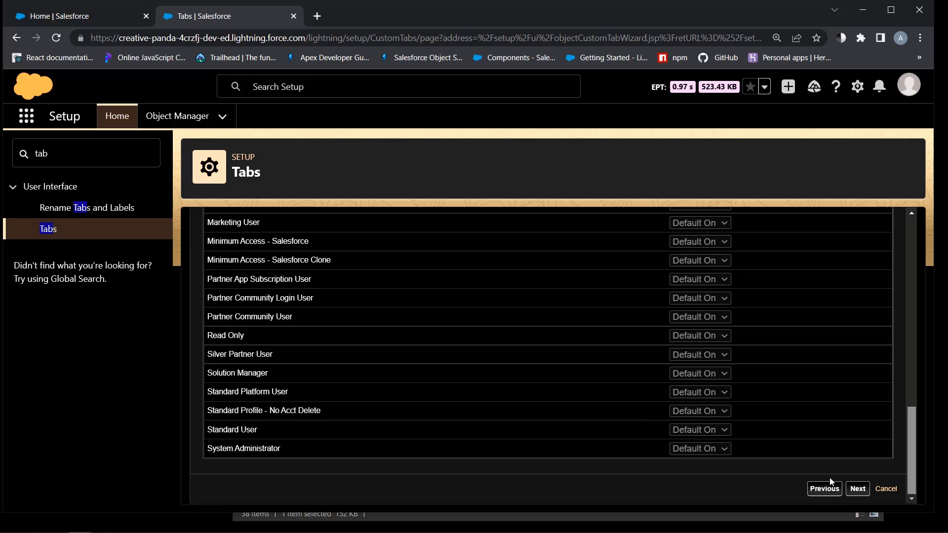
click(848, 491)
click(800, 284)
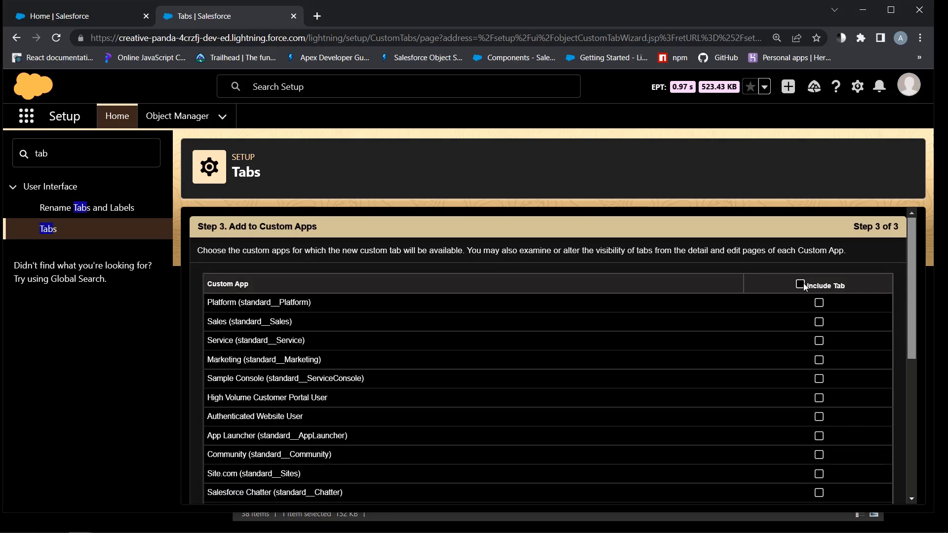
click(819, 322)
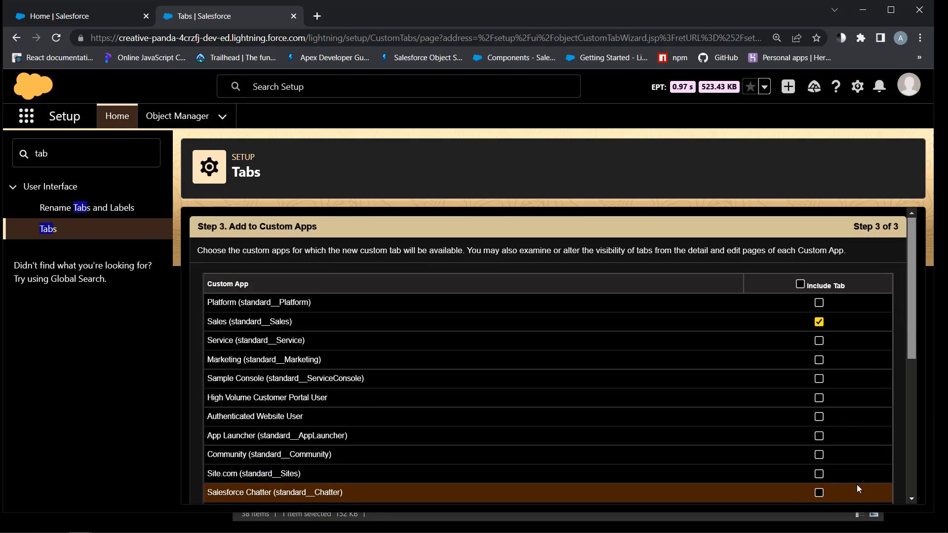
scroll(841, 459, down, 1)
scroll(841, 459, down, 5)
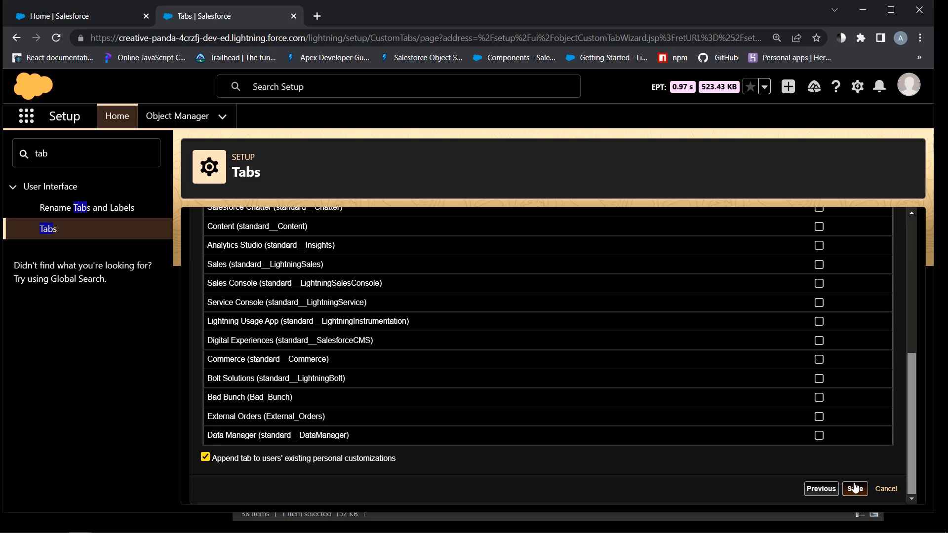
click(856, 488)
scroll(692, 429, down, 1)
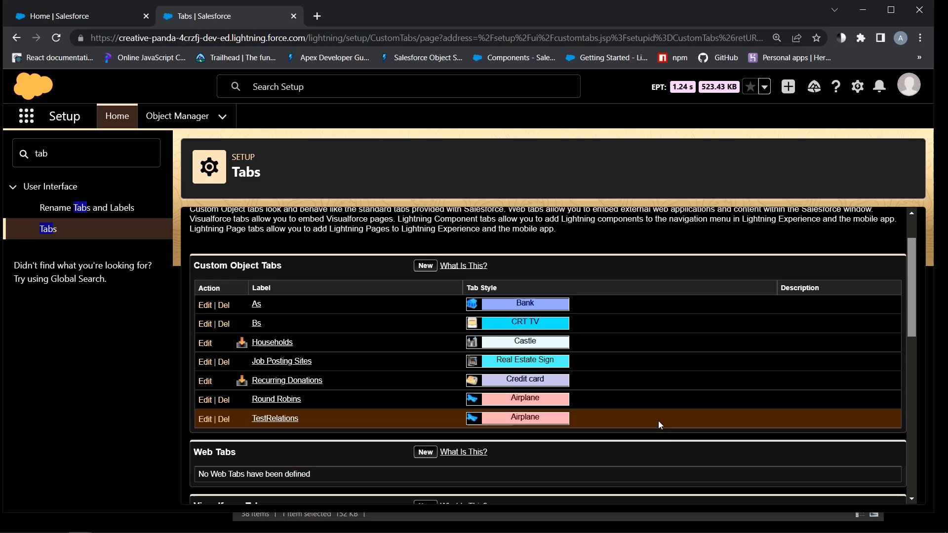
Create a Balls-styled custom tab for Round Robin Assignee, keeping default profiles and apps
click(426, 265)
click(394, 335)
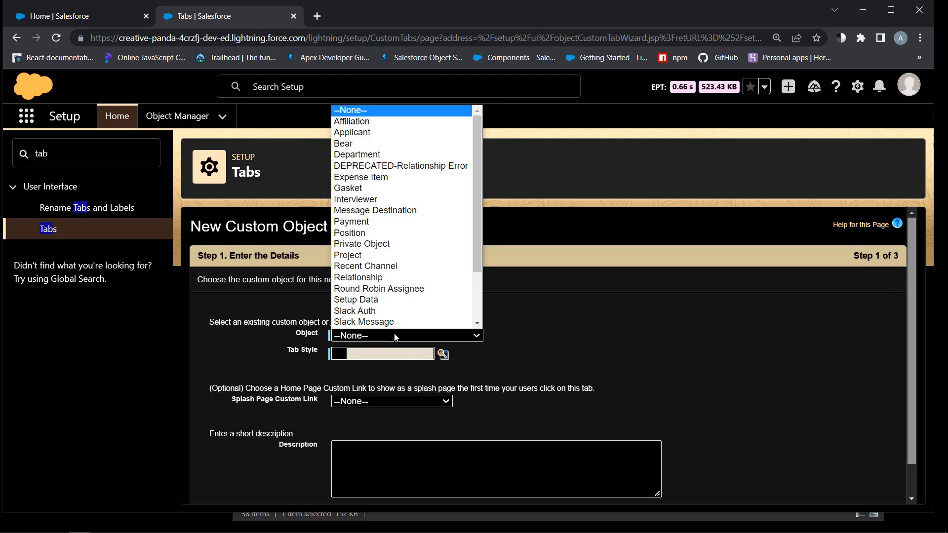
scroll(393, 277, down, 1)
click(390, 265)
click(378, 355)
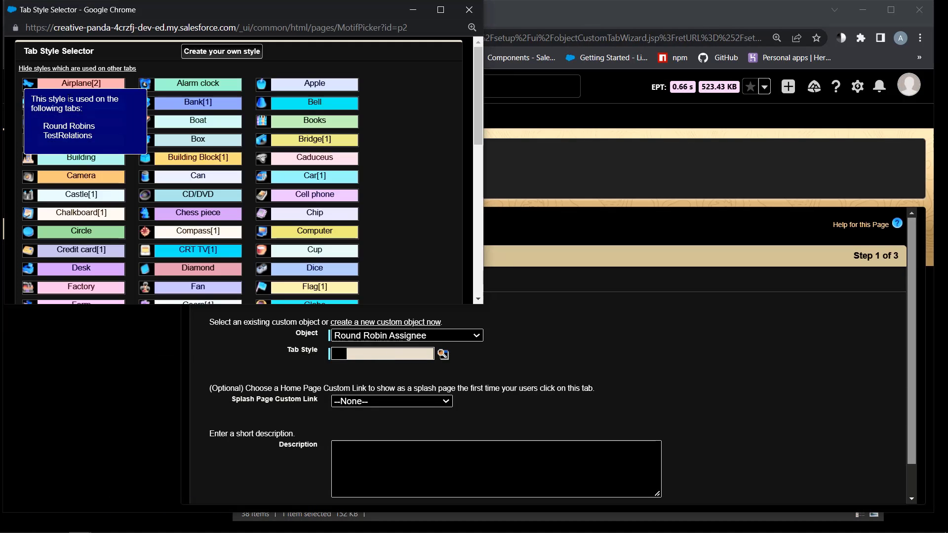
click(81, 102)
scroll(503, 400, down, 1)
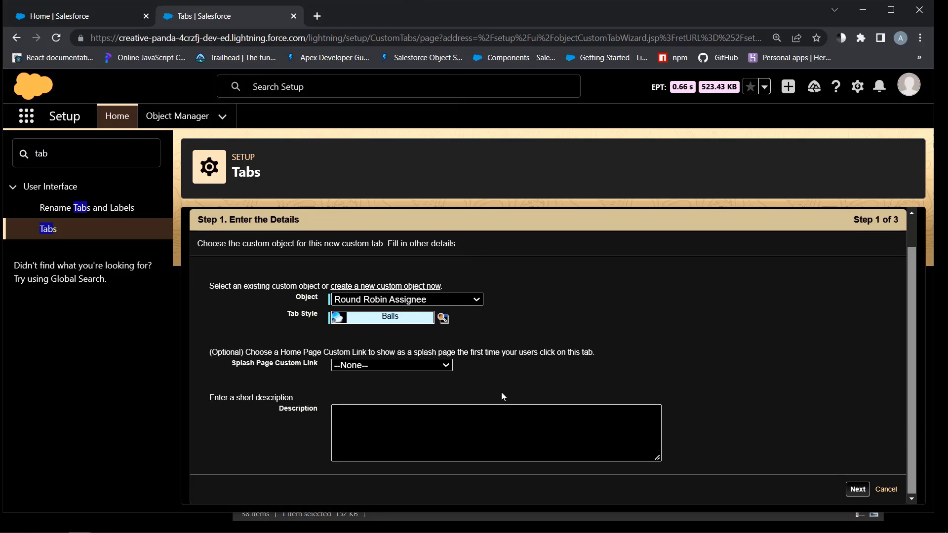
click(853, 489)
scroll(704, 425, down, 10)
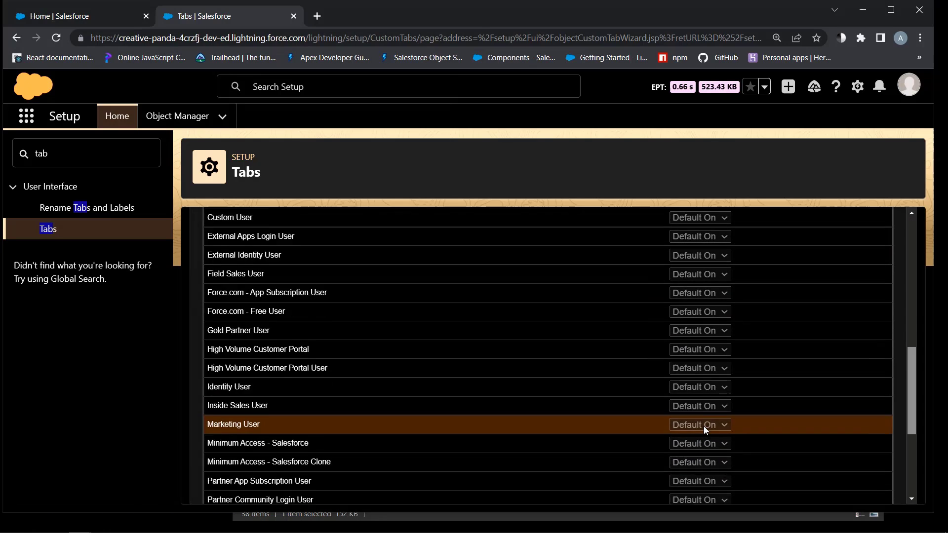
click(857, 489)
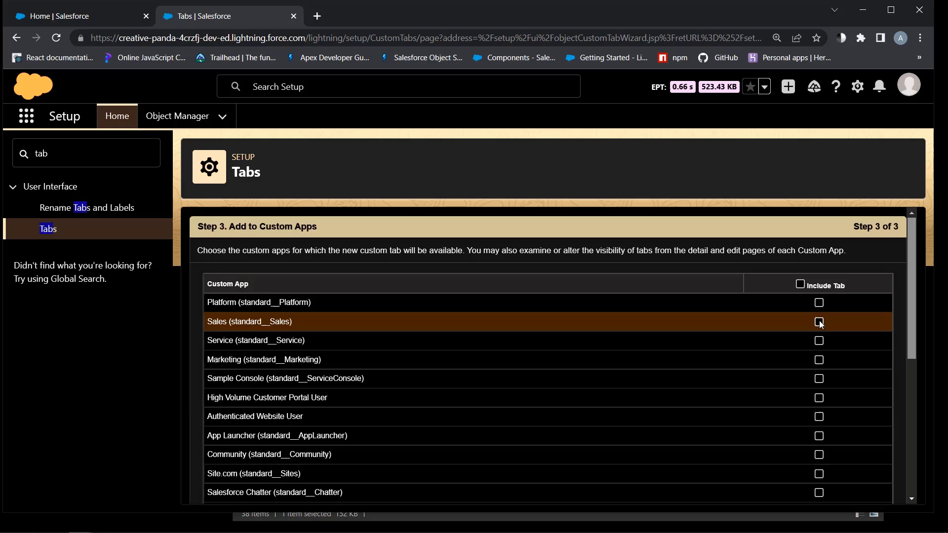
scroll(810, 470, down, 6)
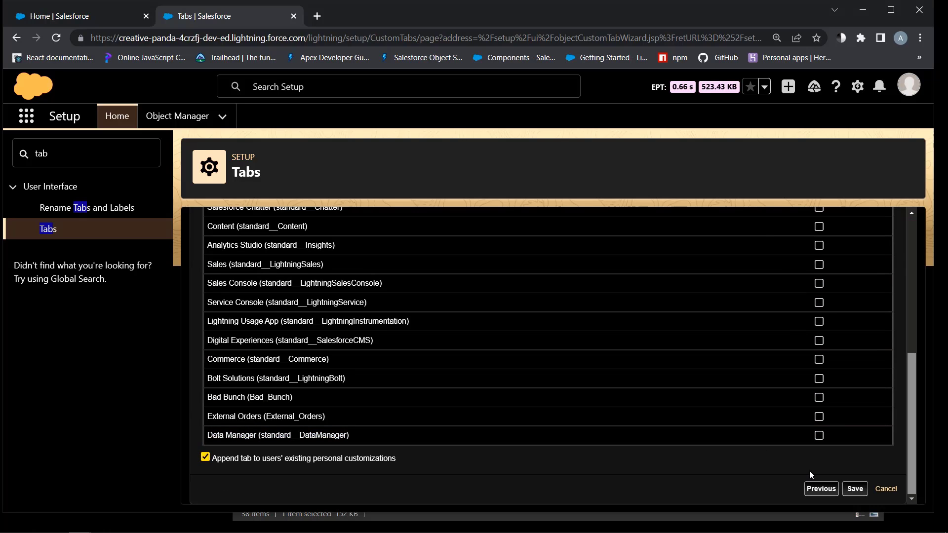
click(855, 489)
From Home, edit the Sales app navigation and list all available items
click(59, 18)
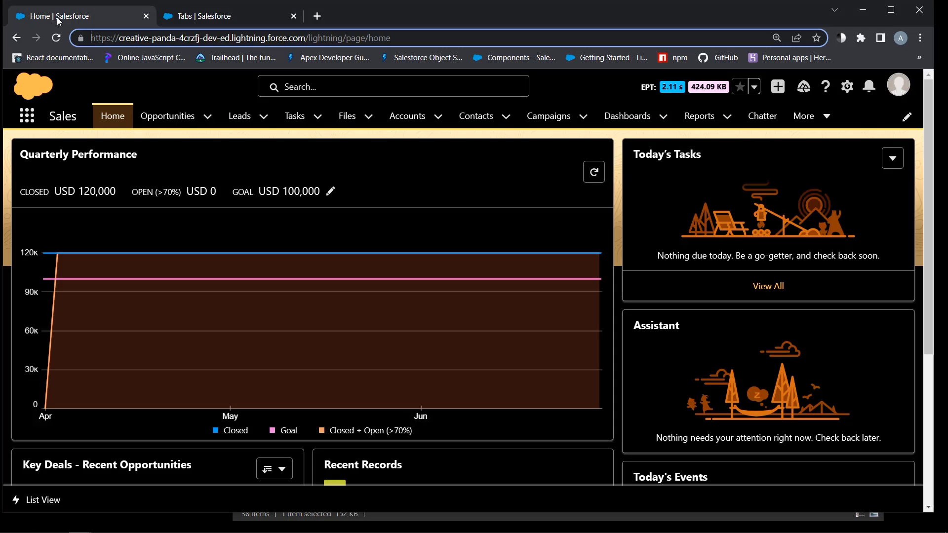
click(829, 121)
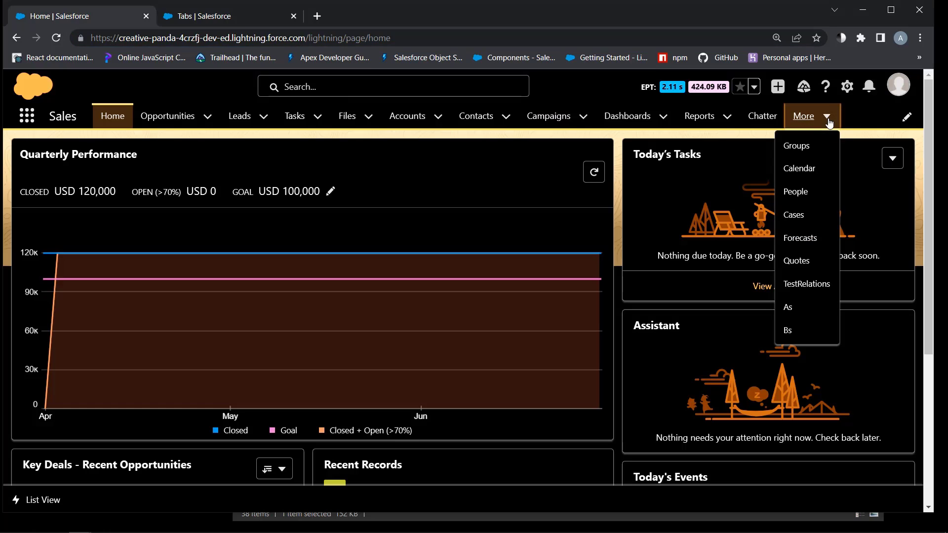
click(907, 117)
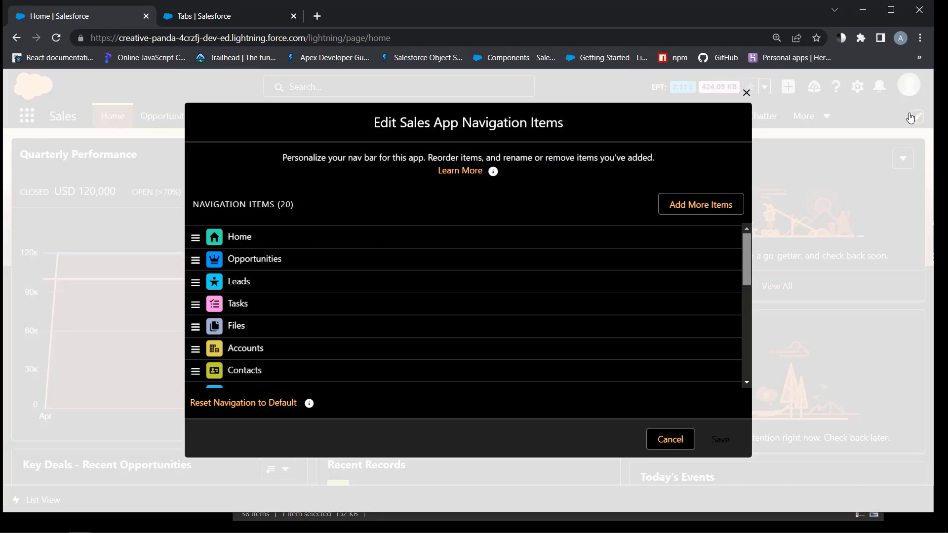
click(729, 202)
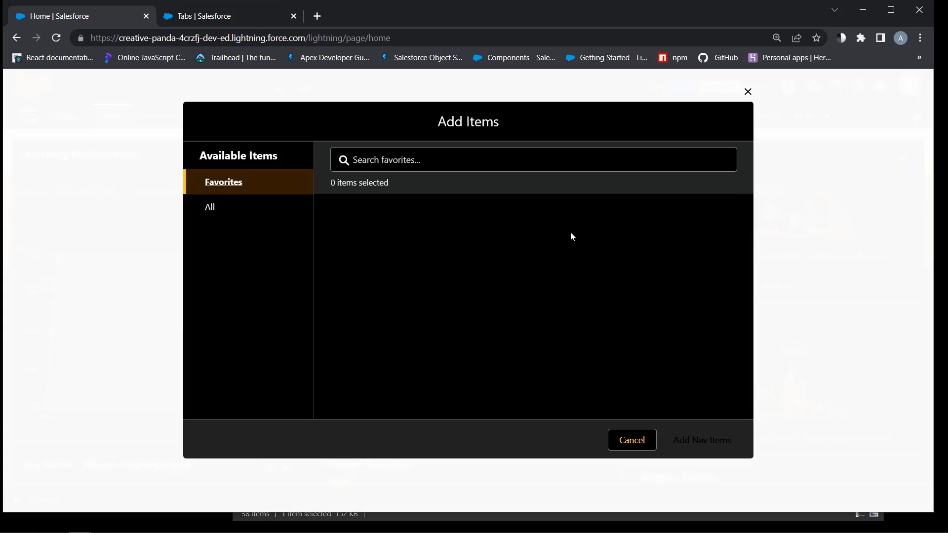
click(210, 211)
Add Round Robin Assignees and Round Robins to the nav bar, save, and open Round Robins
scroll(595, 338, down, 20)
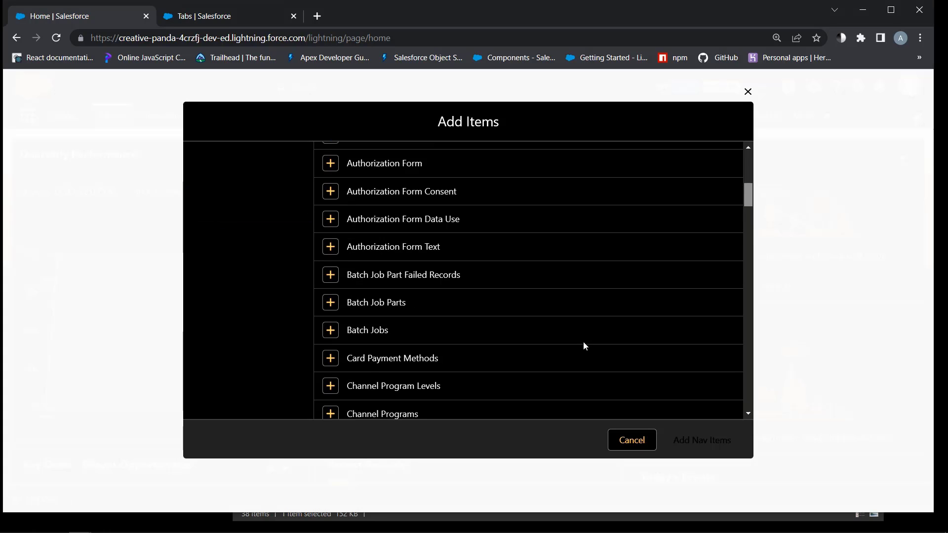
scroll(573, 311, down, 9)
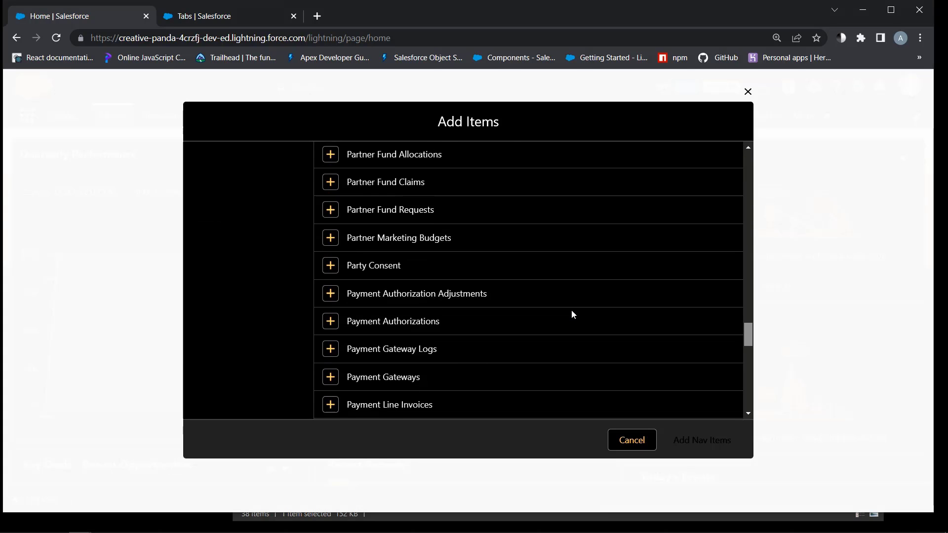
scroll(573, 315, down, 6)
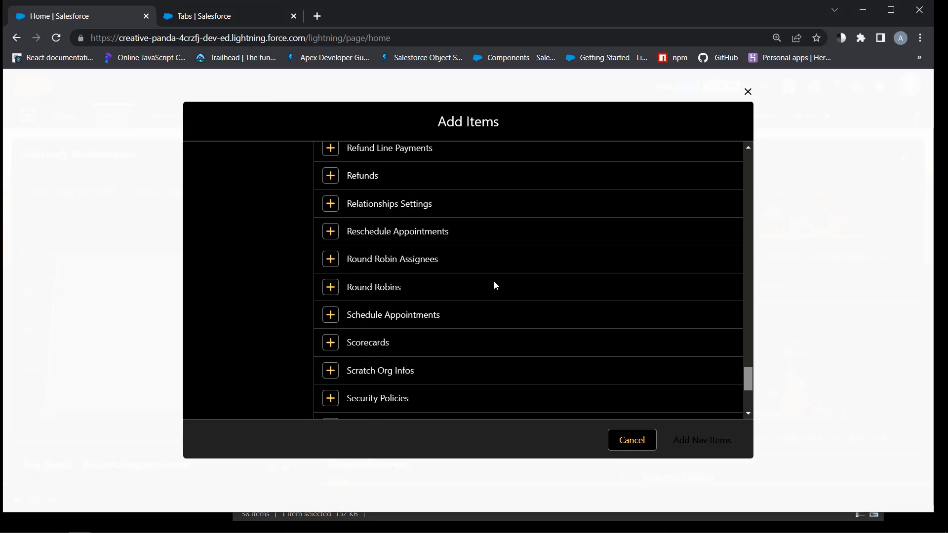
click(329, 258)
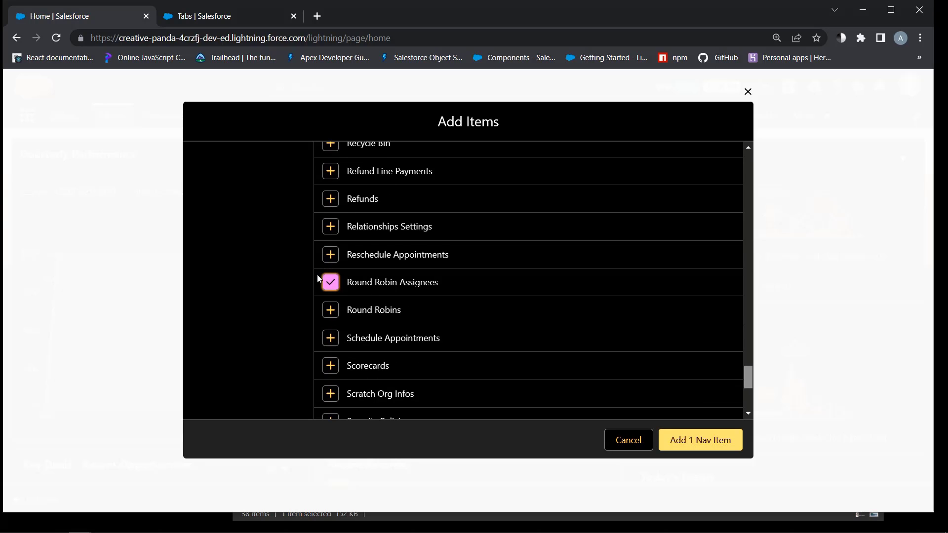
click(331, 311)
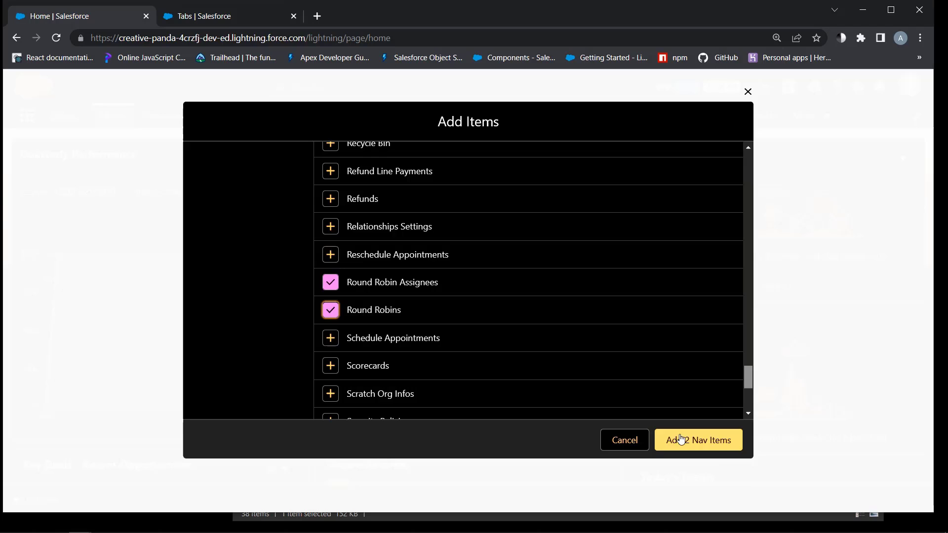
click(697, 442)
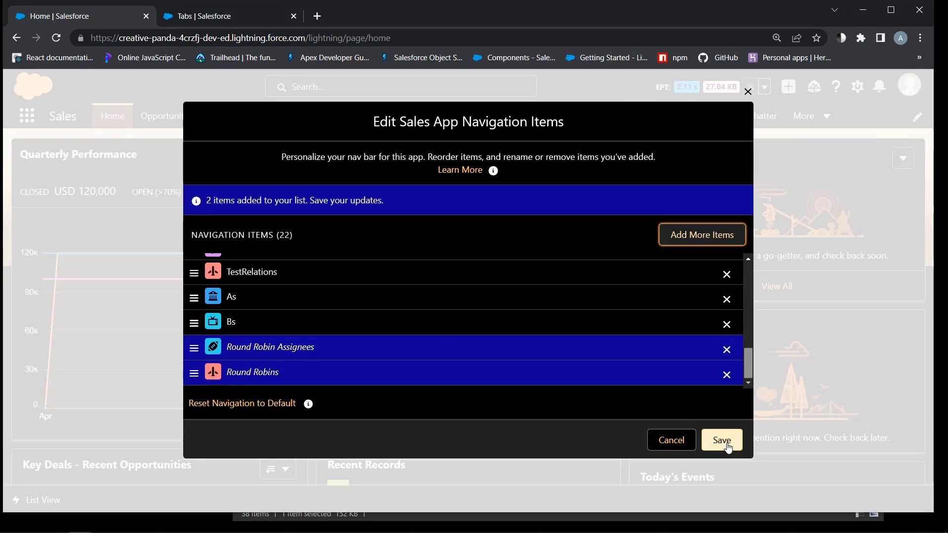
click(722, 440)
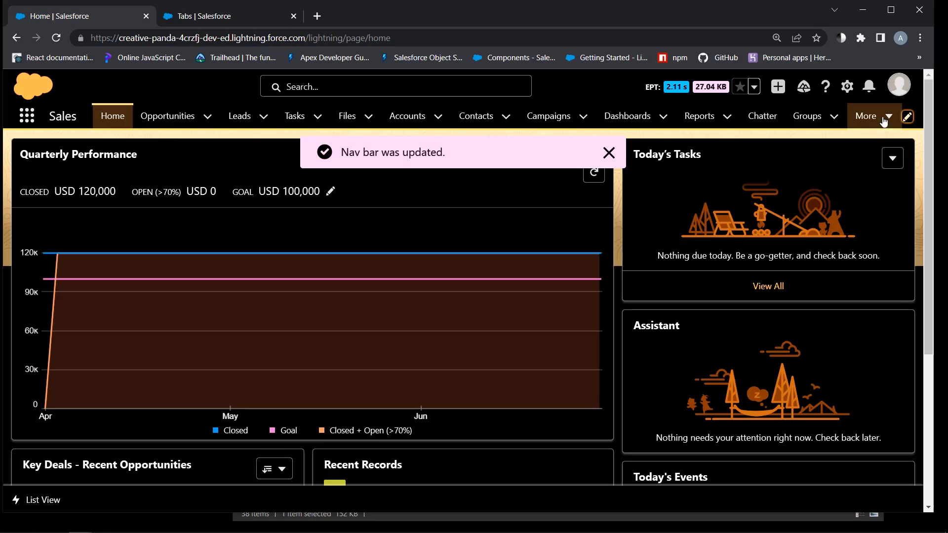
click(866, 115)
click(849, 330)
Create an active Round Robin record named North_America, then show the extra nav items
click(642, 173)
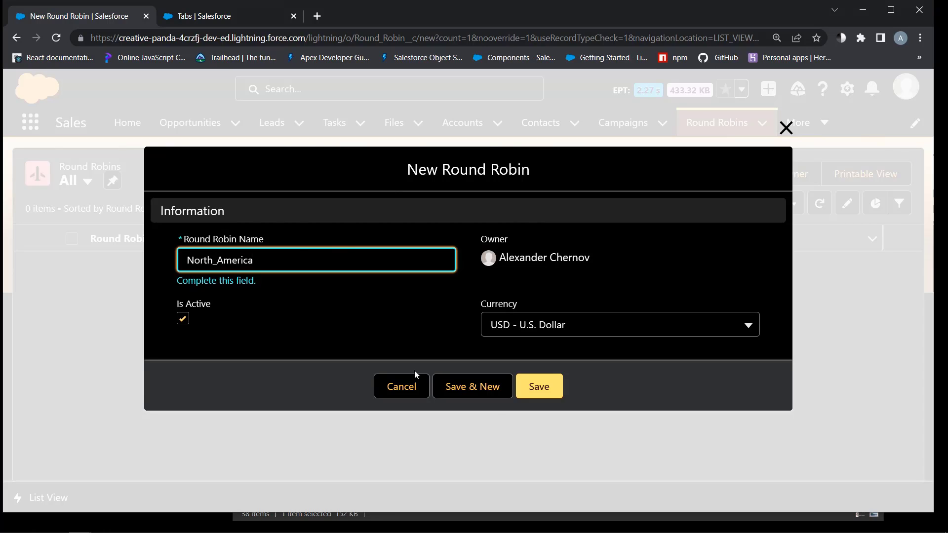
click(523, 386)
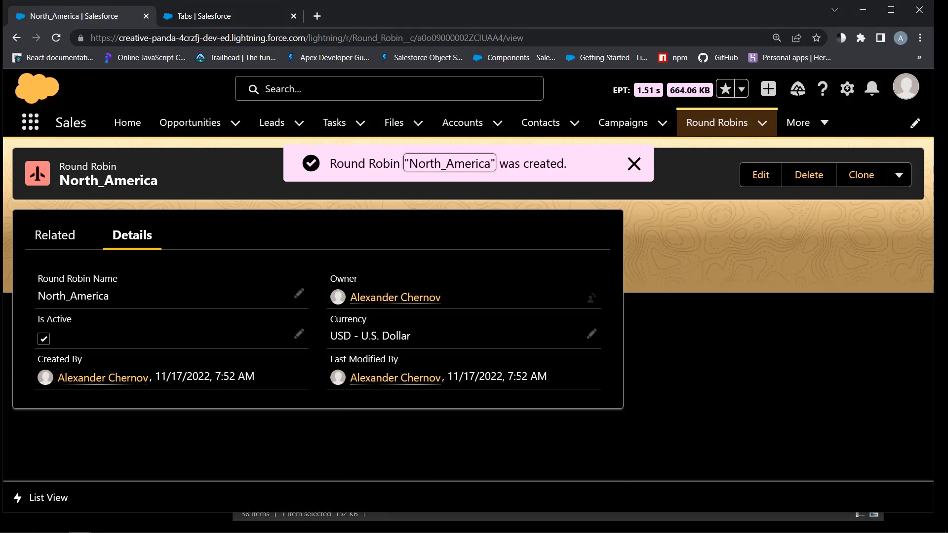
click(805, 123)
Create the first Round Robin Assignee, named after a chosen user and linked to North_America
click(780, 468)
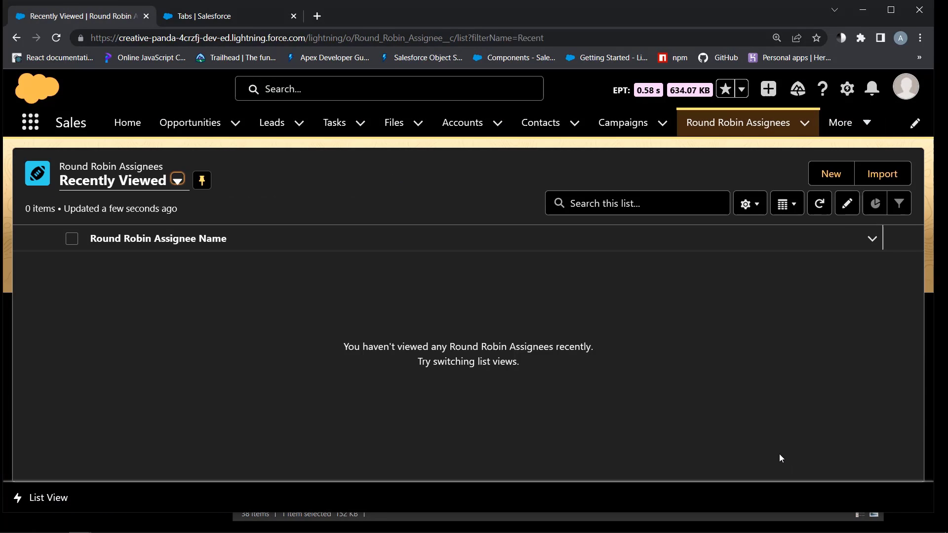
click(831, 174)
click(247, 322)
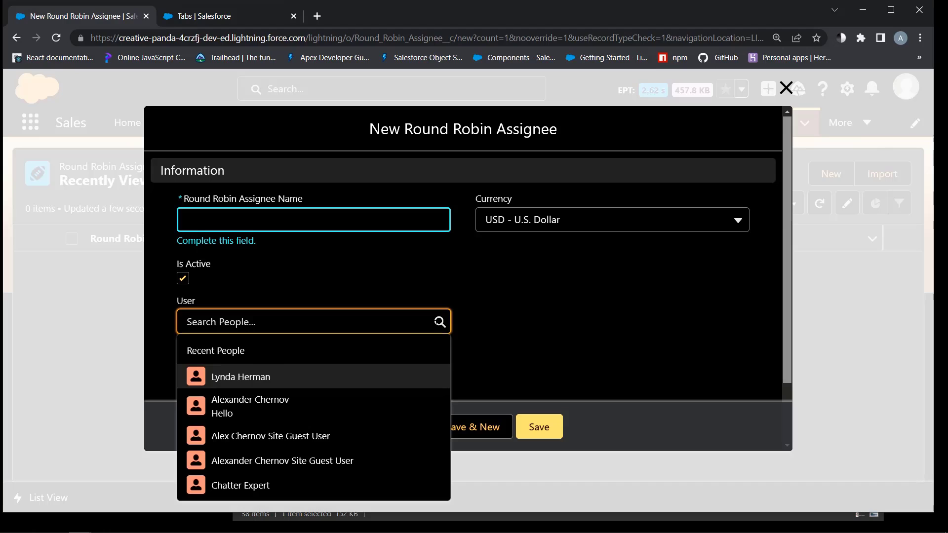
click(244, 377)
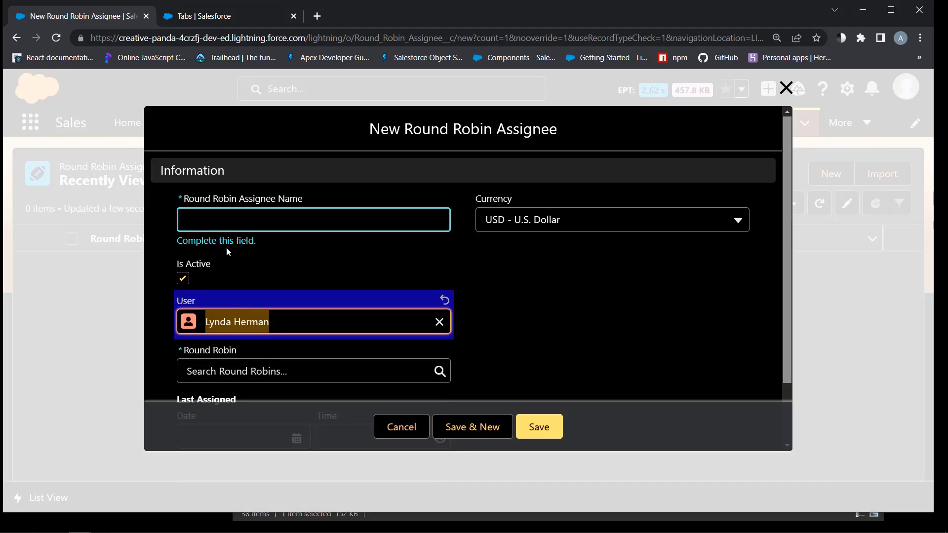
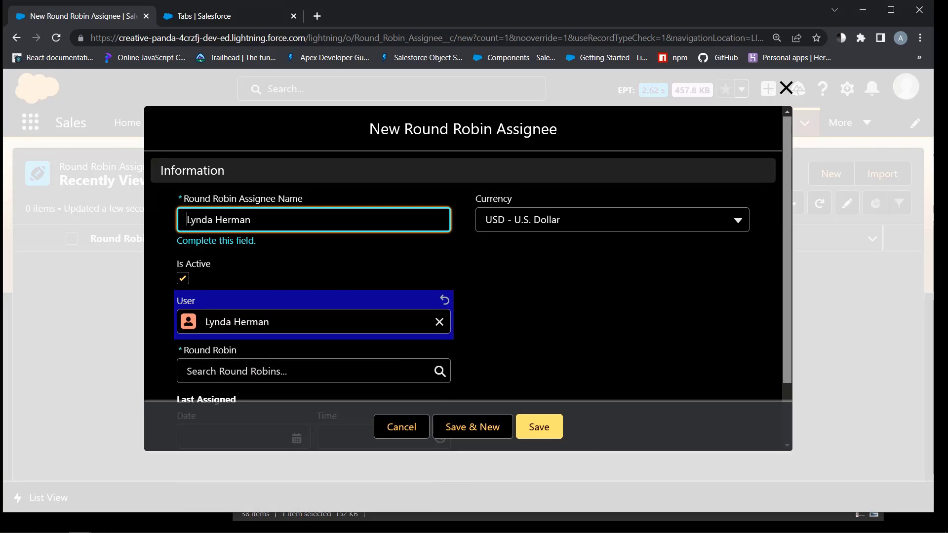
click(336, 275)
scroll(486, 325, down, 2)
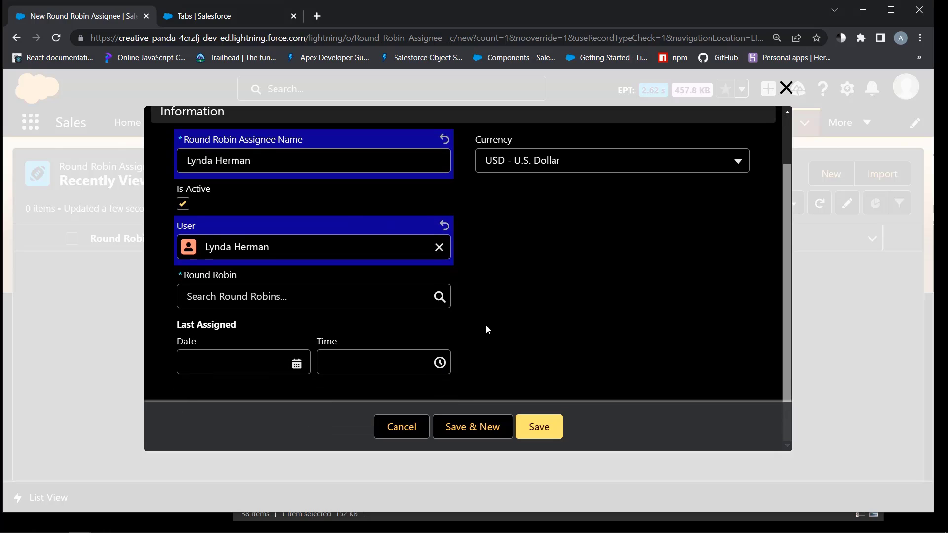
click(306, 296)
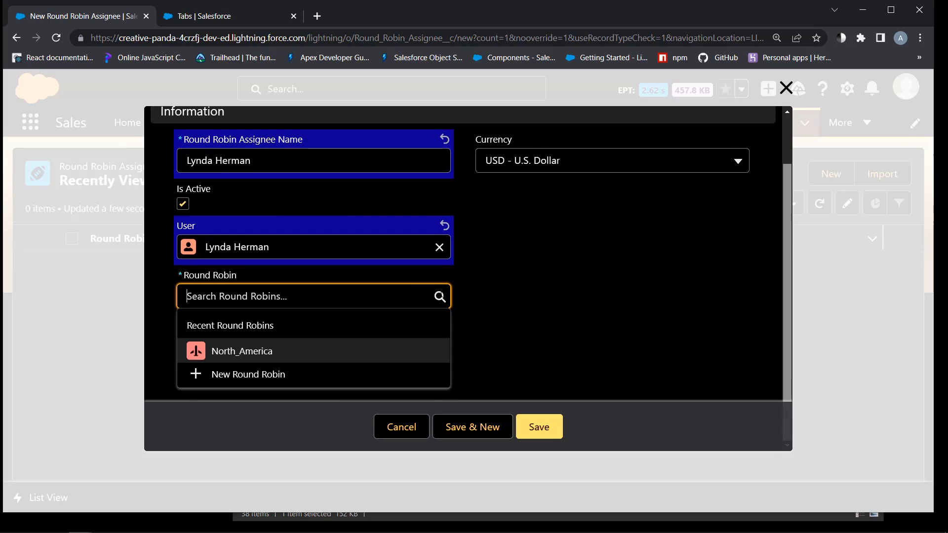
click(258, 350)
scroll(512, 296, up, 2)
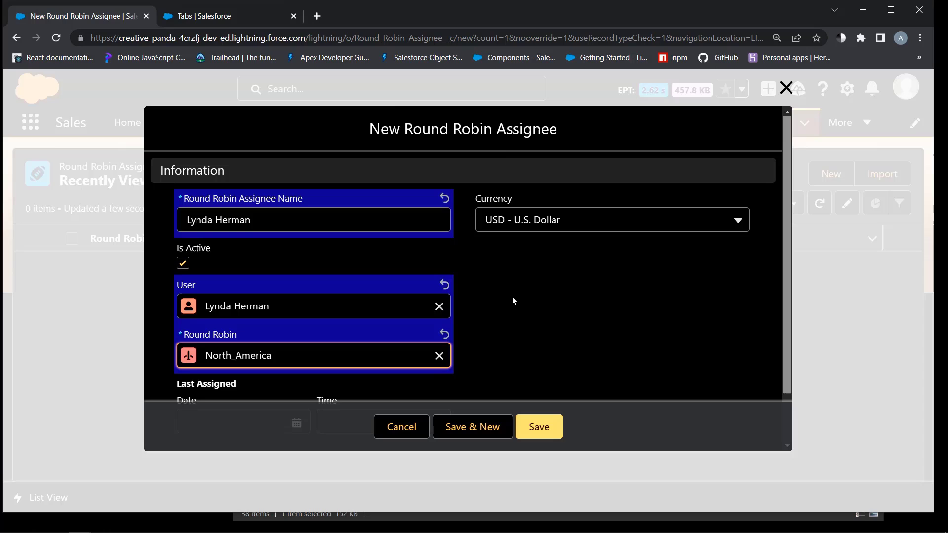
scroll(511, 295, down, 2)
click(540, 427)
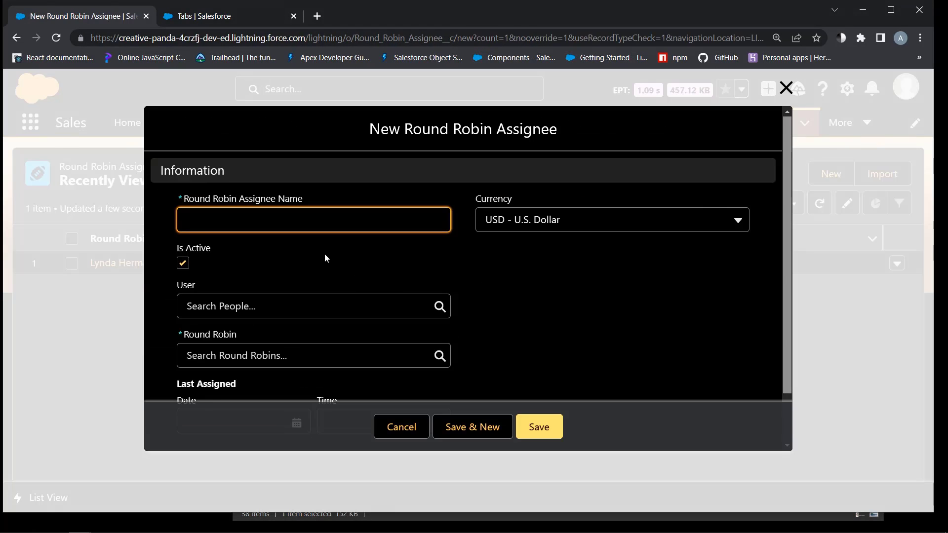
Create a second assignee for a different user, using their name, linked to North_America
click(255, 321)
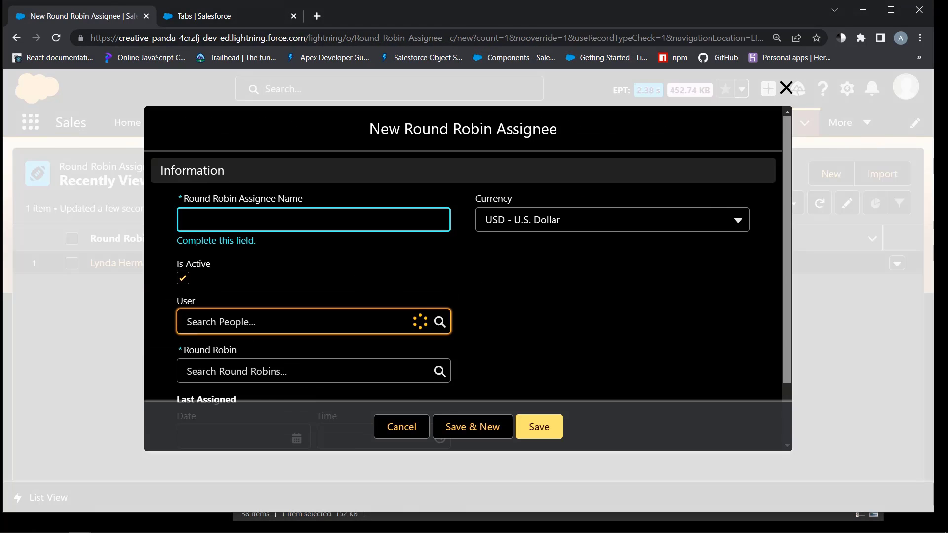
click(249, 401)
drag(290, 322, 197, 325)
key(ctrl+c)
click(187, 220)
key(ctrl+v)
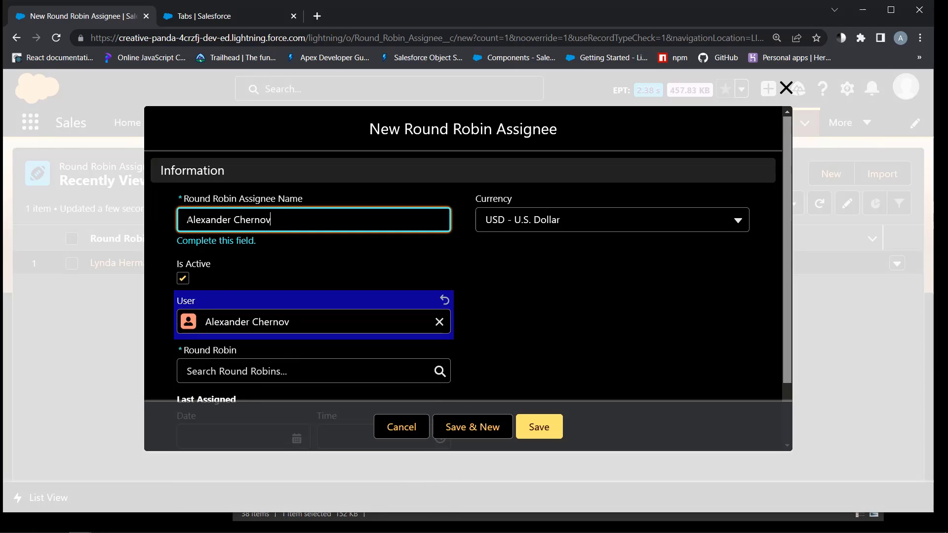
scroll(290, 275, down, 2)
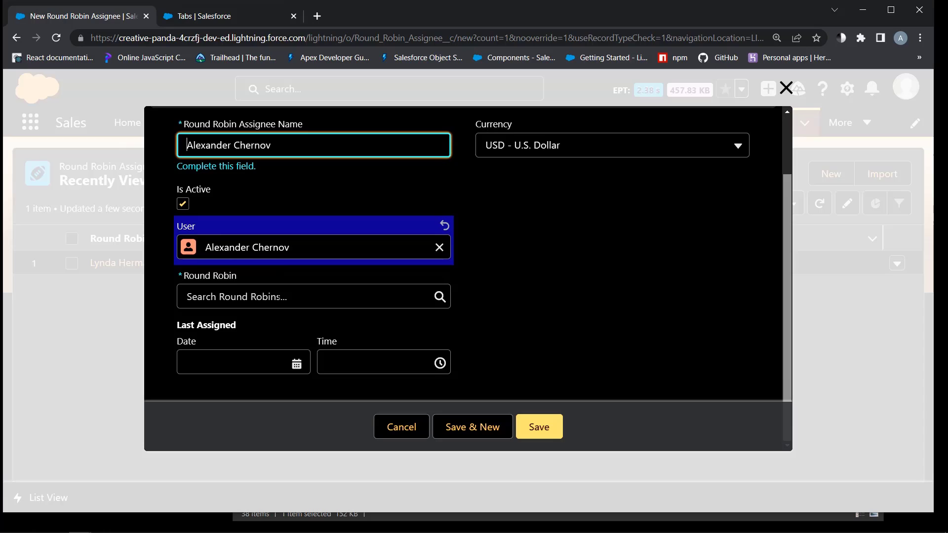
click(247, 296)
click(254, 353)
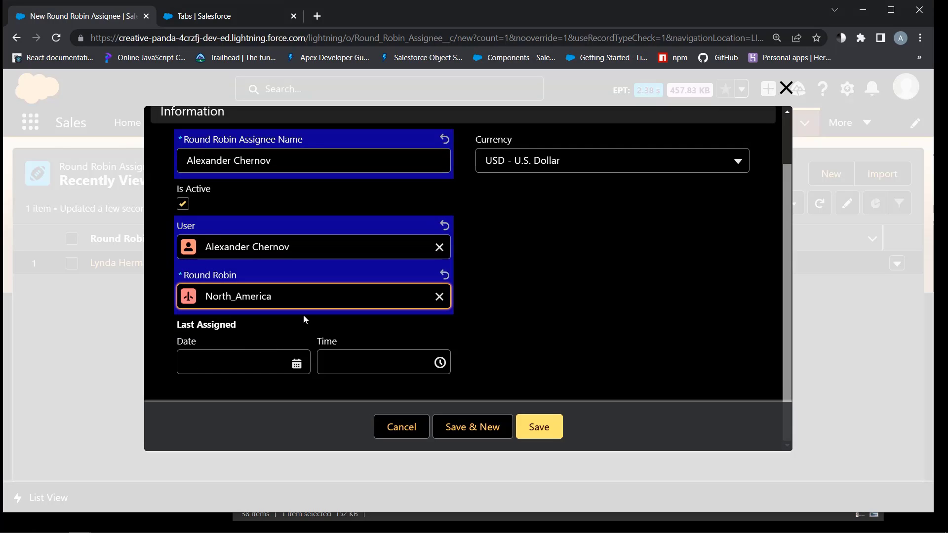
click(539, 426)
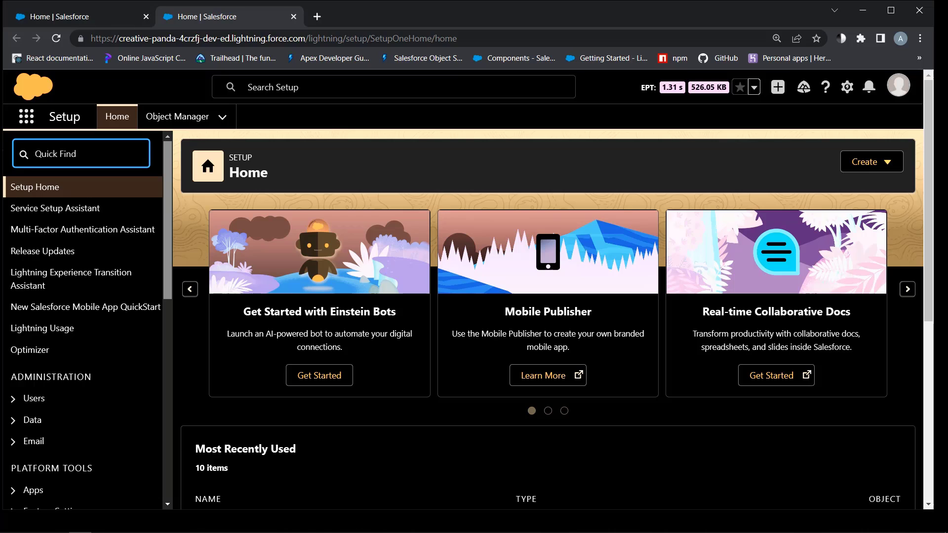
Search 'flow' in Setup Quick Find and start a new Record-Triggered Flow
text(flow)
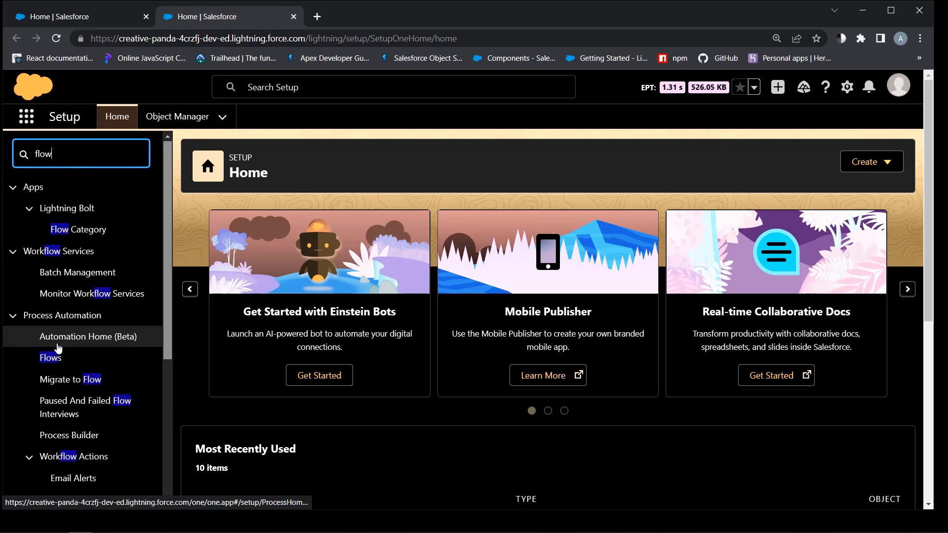
click(51, 358)
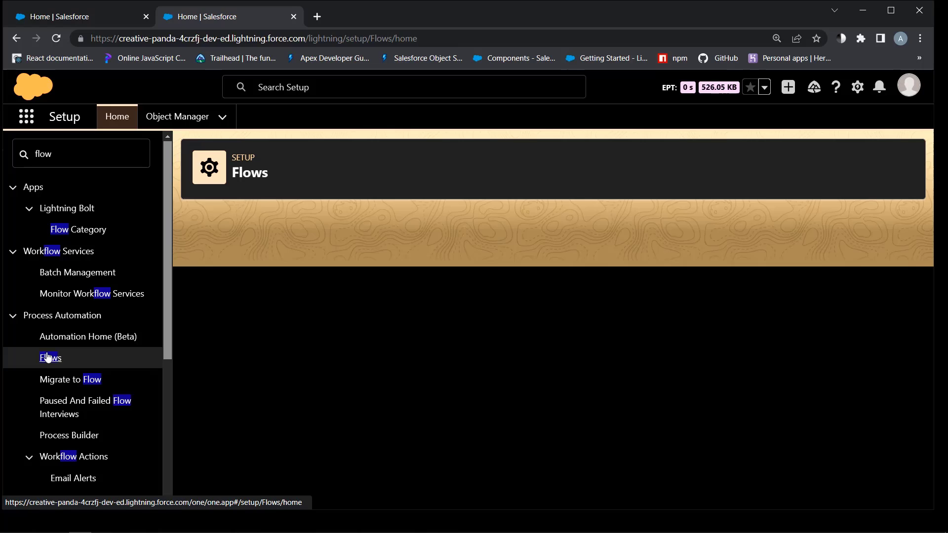
click(883, 161)
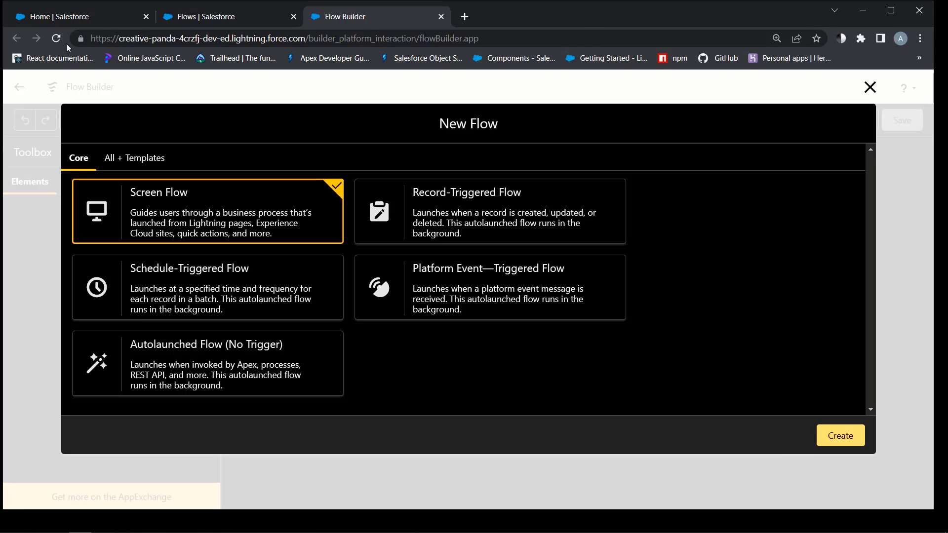
click(446, 193)
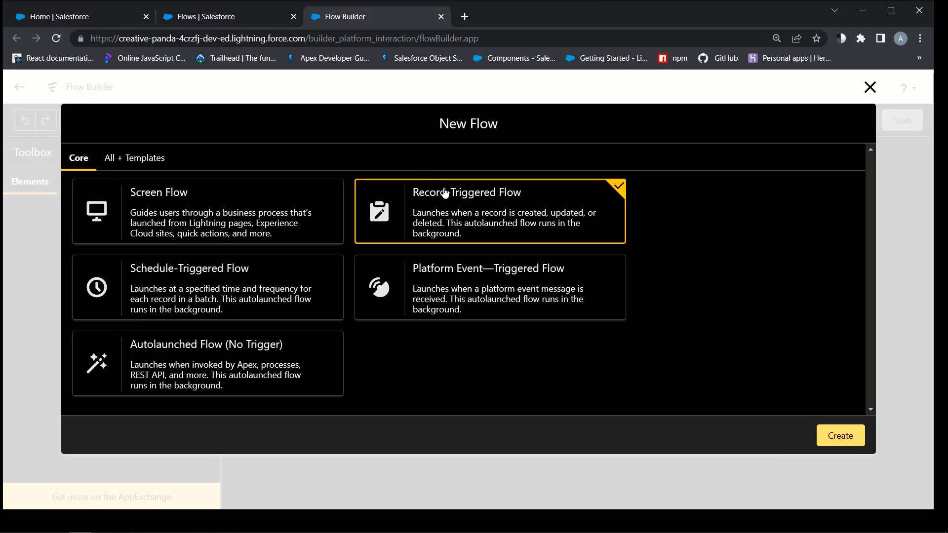
Create the record-triggered flow on the Lead object, requiring all conditions to be met
click(857, 441)
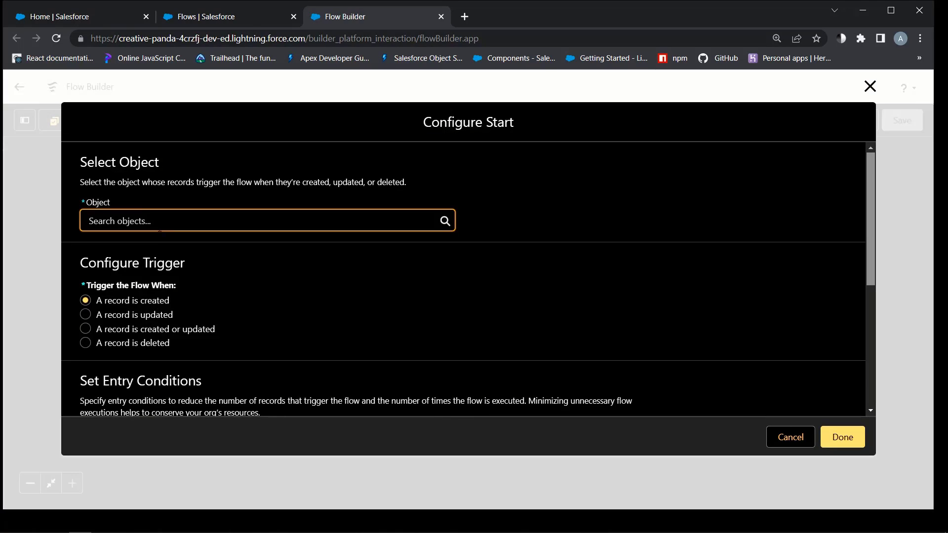
click(157, 222)
text(lea)
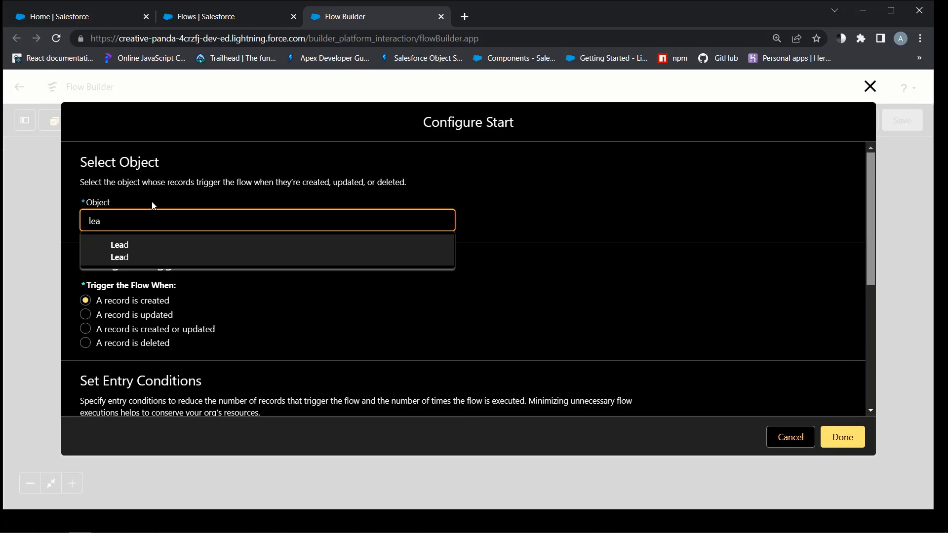
click(128, 248)
scroll(285, 292, down, 4)
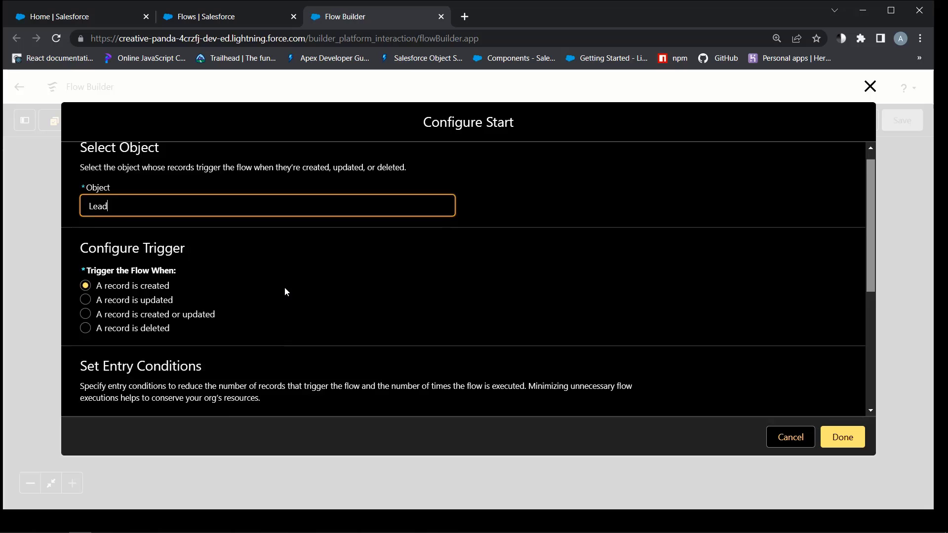
click(284, 299)
click(191, 290)
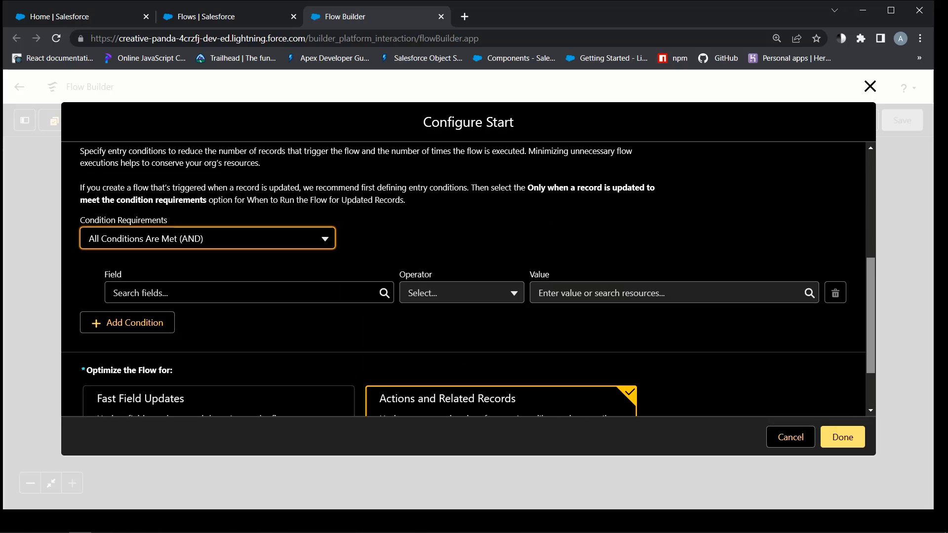
Add the entry condition OwnerId Starts With 00G, confirm, and open the toolbox
text(own)
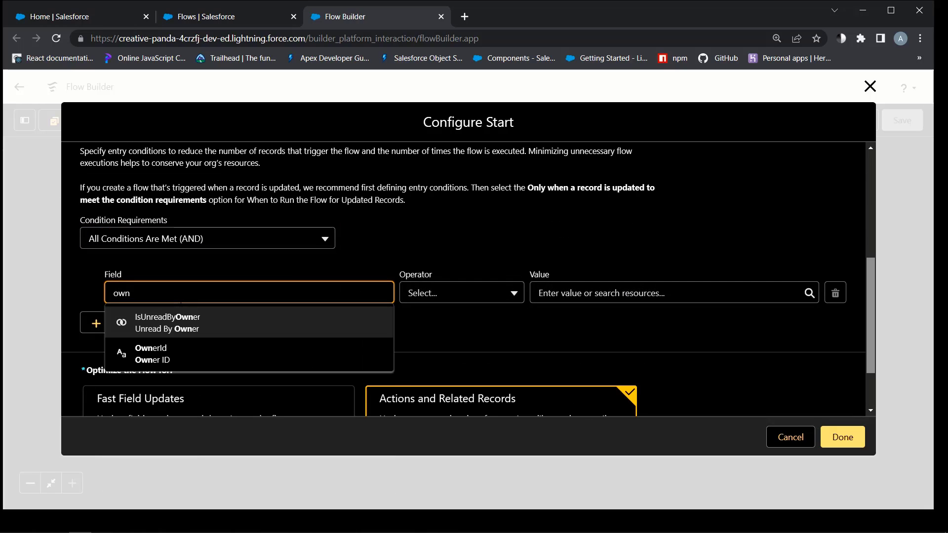
click(160, 354)
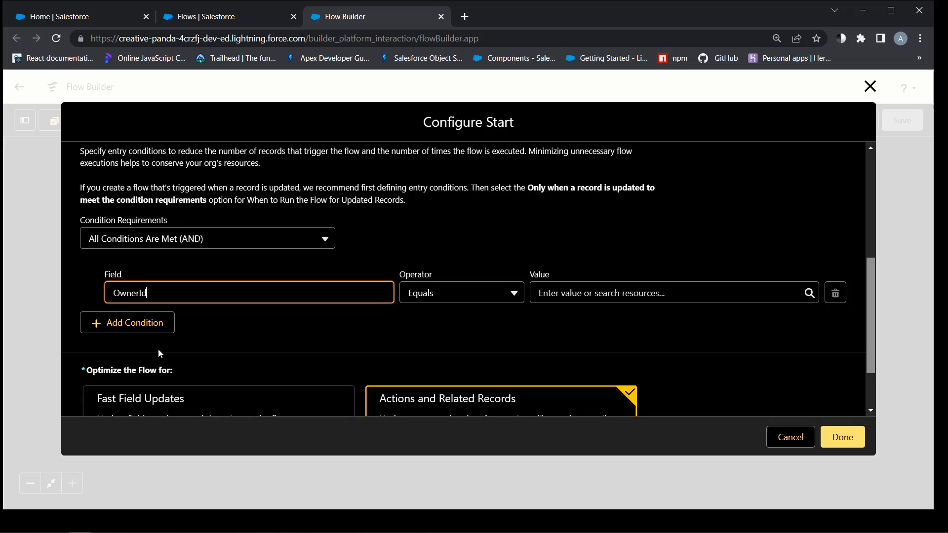
click(444, 298)
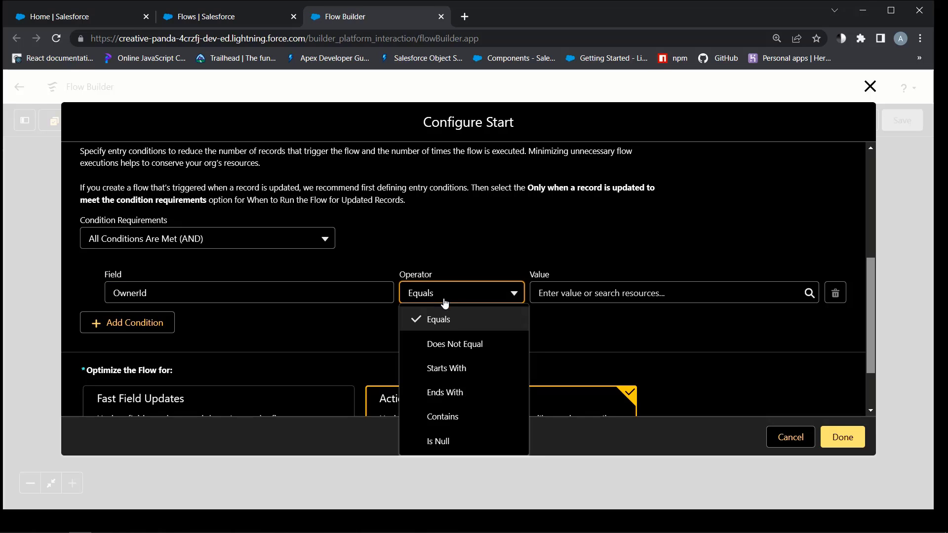
click(460, 370)
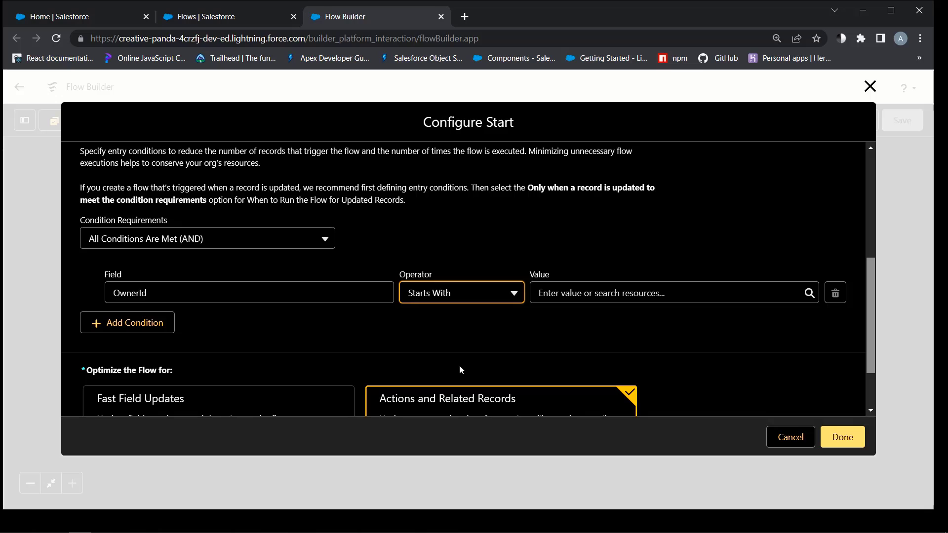
click(561, 291)
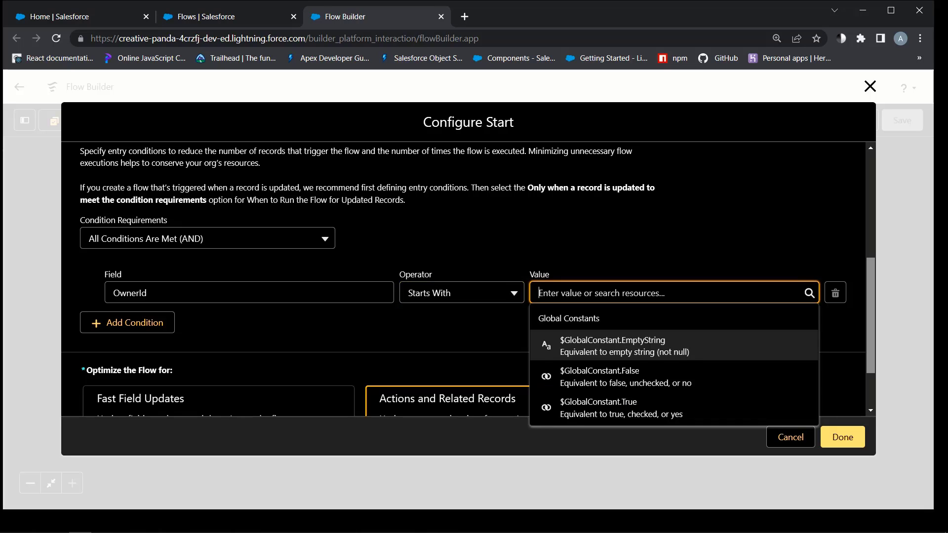
text(00G)
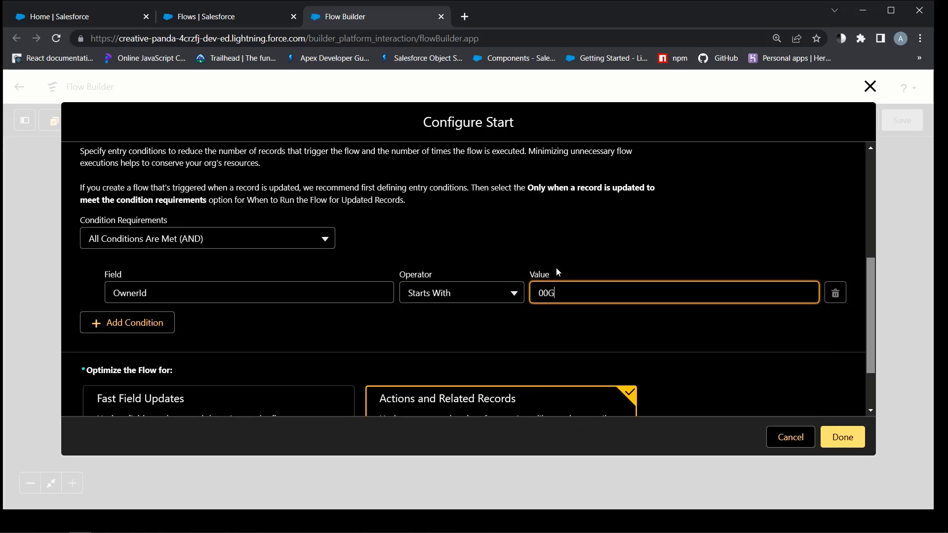
scroll(364, 271, down, 1)
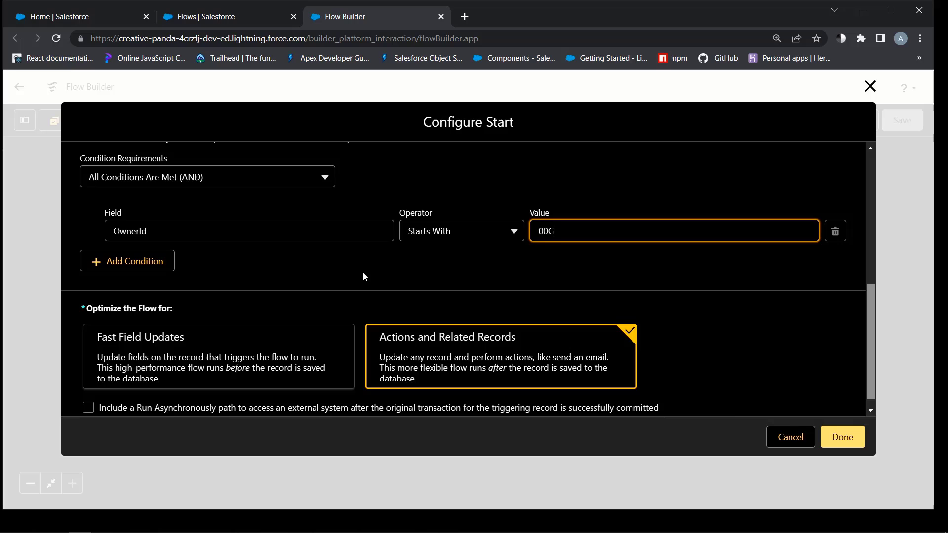
click(828, 437)
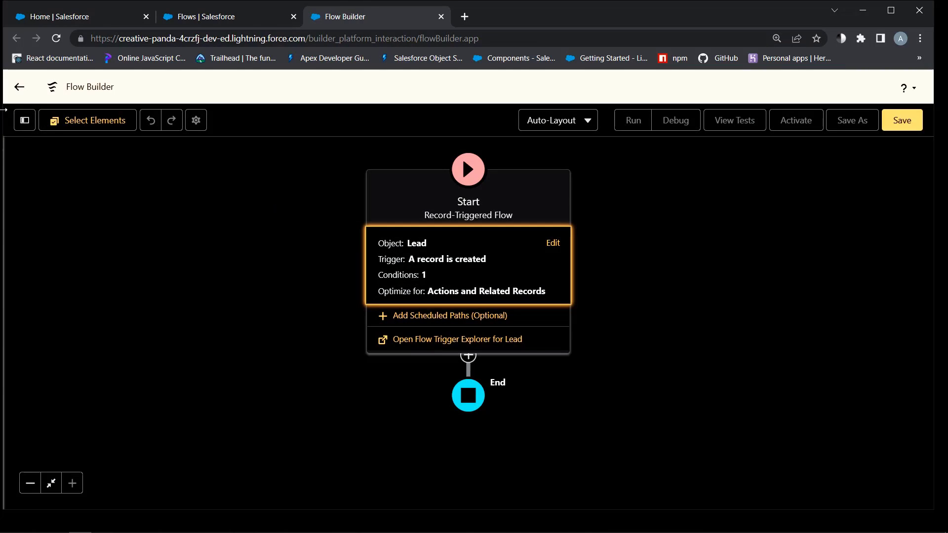
click(25, 120)
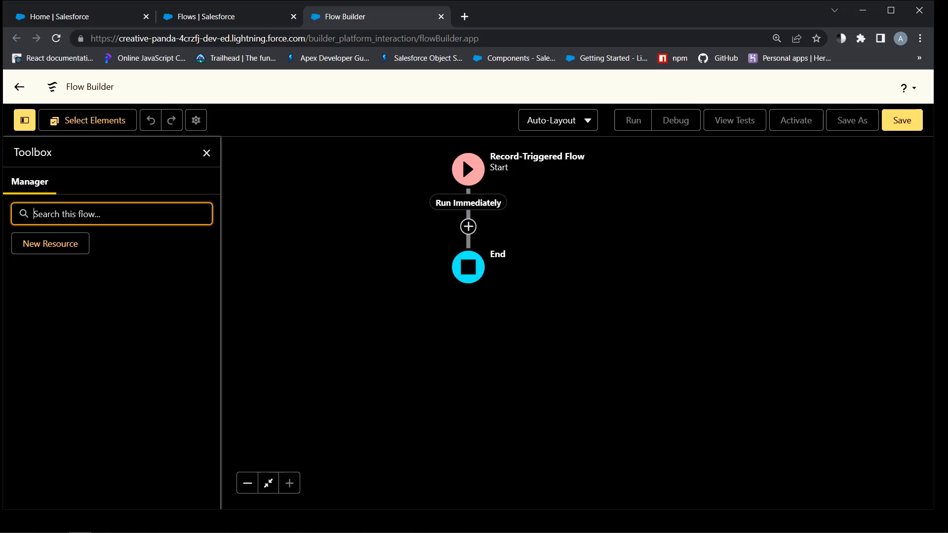
Create a Formula resource named NewTime with the Date/Time data type
click(55, 242)
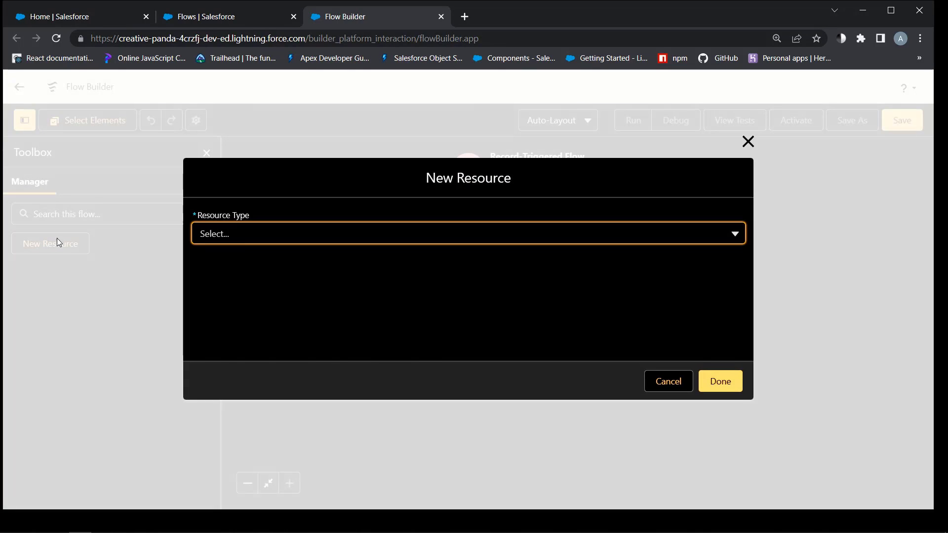
click(245, 239)
click(247, 318)
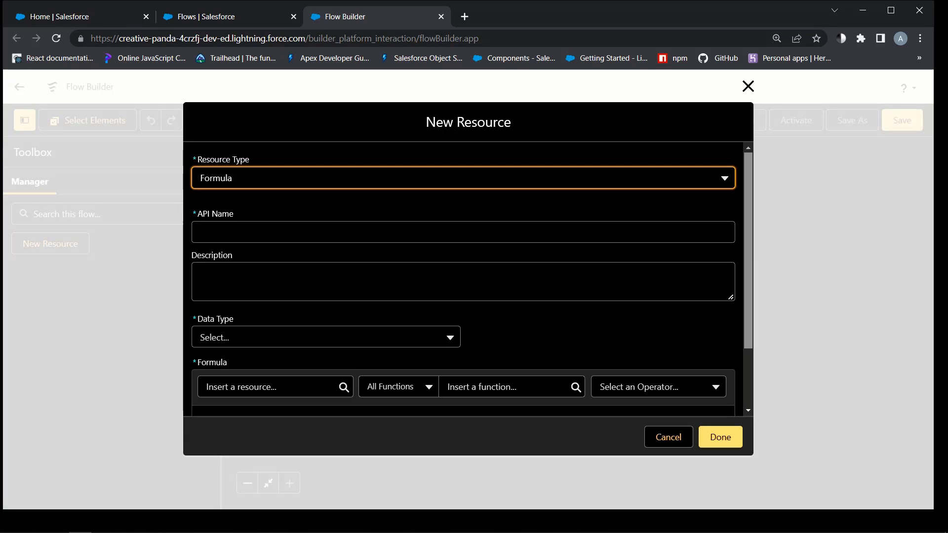
click(237, 232)
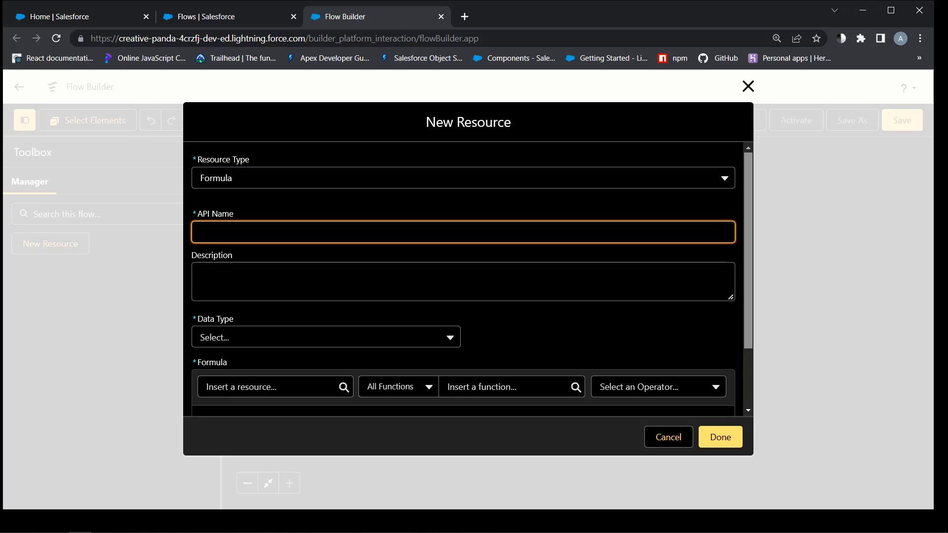
text(NewTime)
click(263, 343)
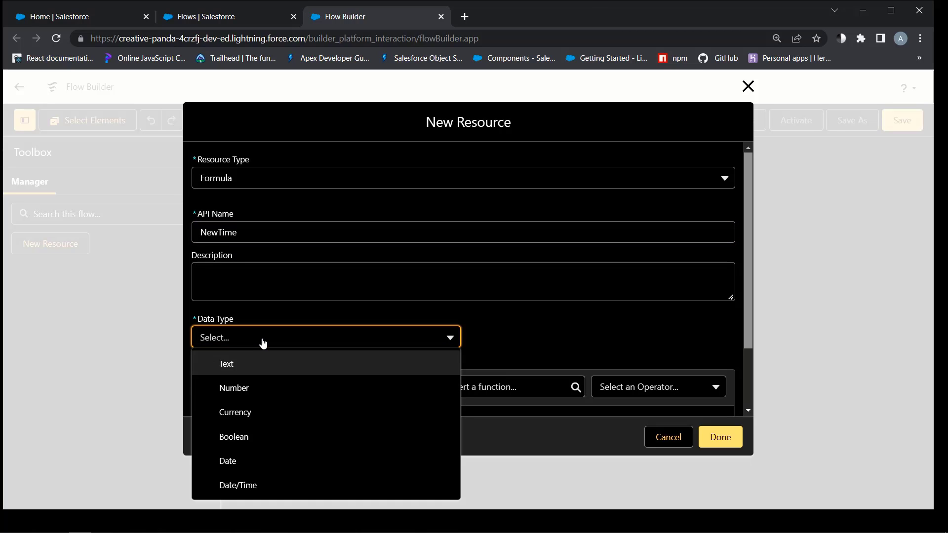
click(250, 485)
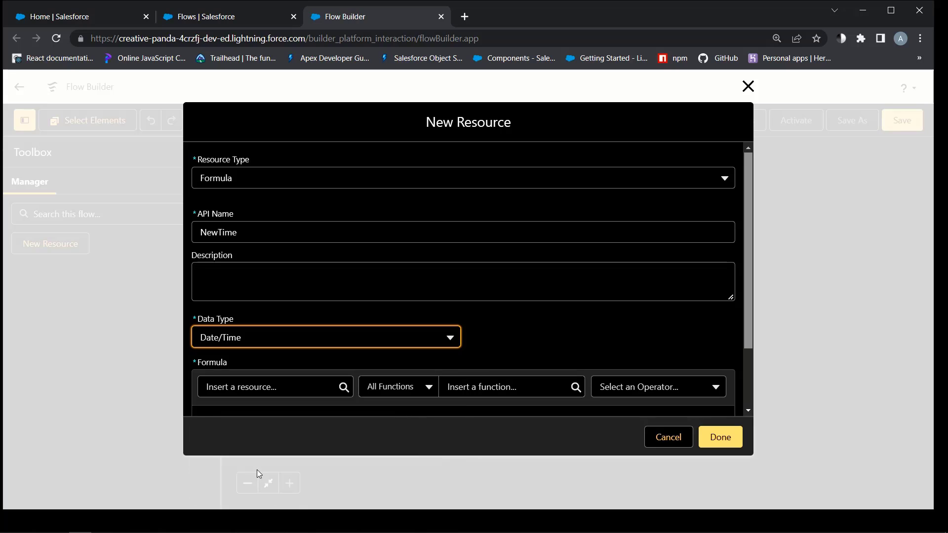
Set the NewTime formula to NOW() from the Date & Time functions and save it
click(493, 387)
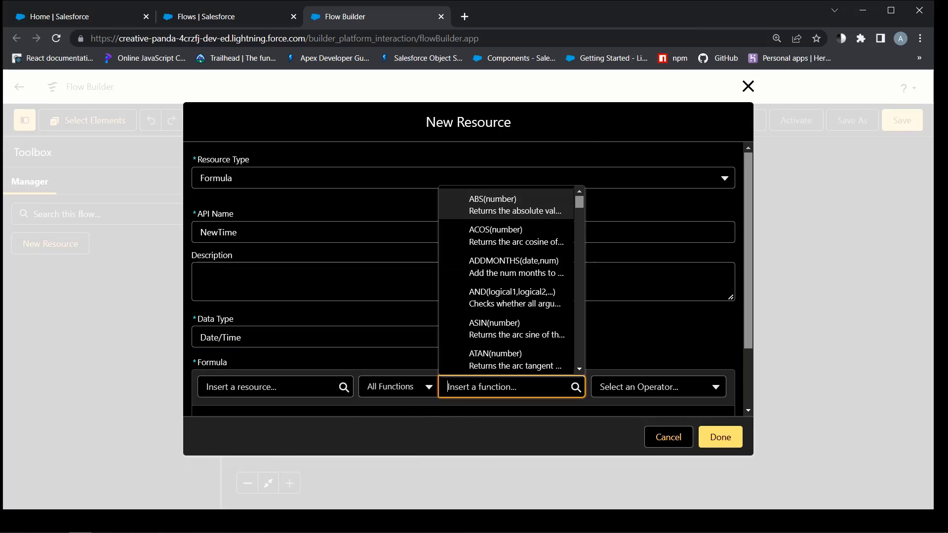
click(402, 387)
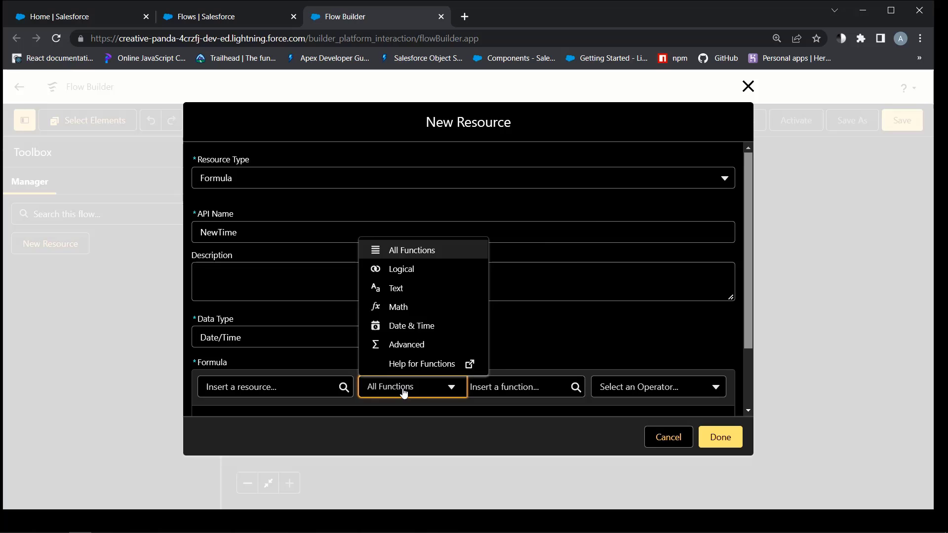
click(424, 331)
click(494, 387)
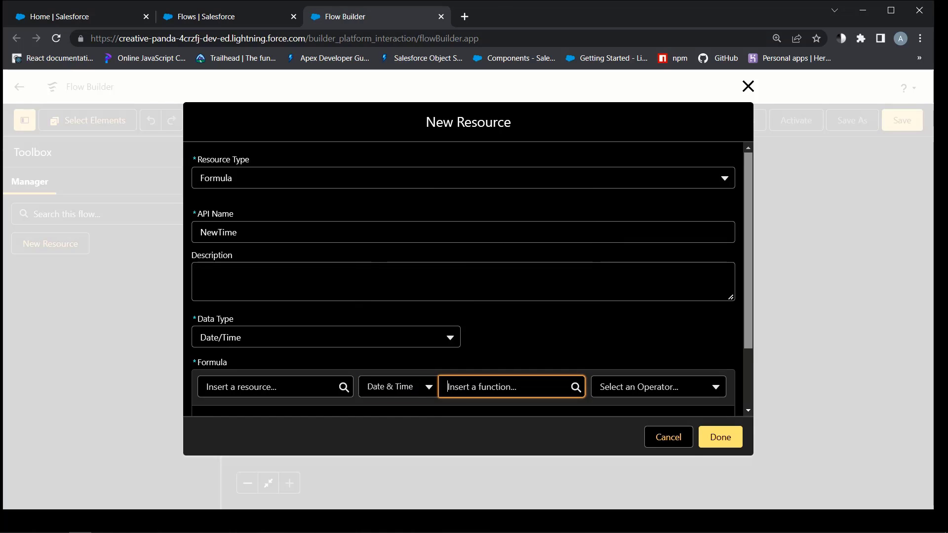
scroll(540, 340, down, 5)
scroll(539, 339, up, 2)
click(508, 299)
click(720, 437)
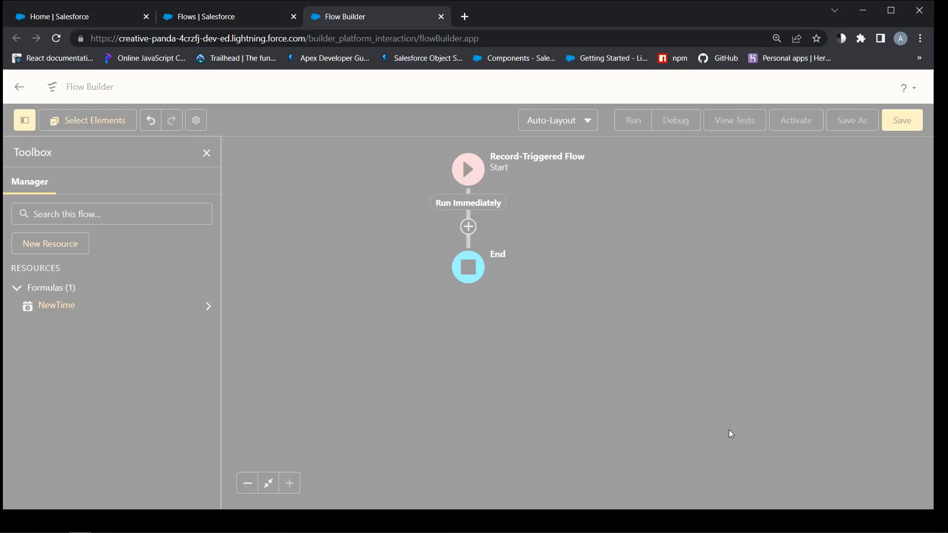
Create plain-text Text Template EmailBody with body 'Wake up! There is a new Lead.'
click(56, 245)
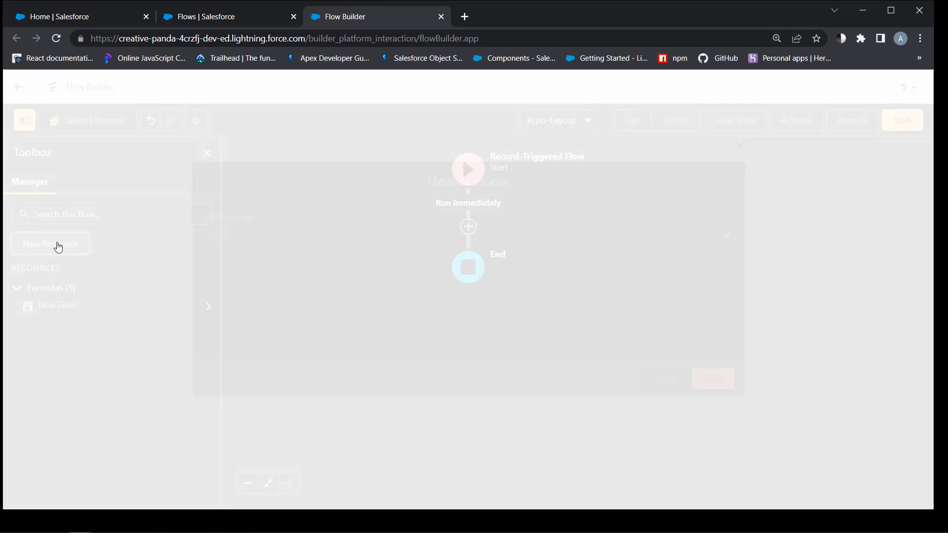
click(251, 242)
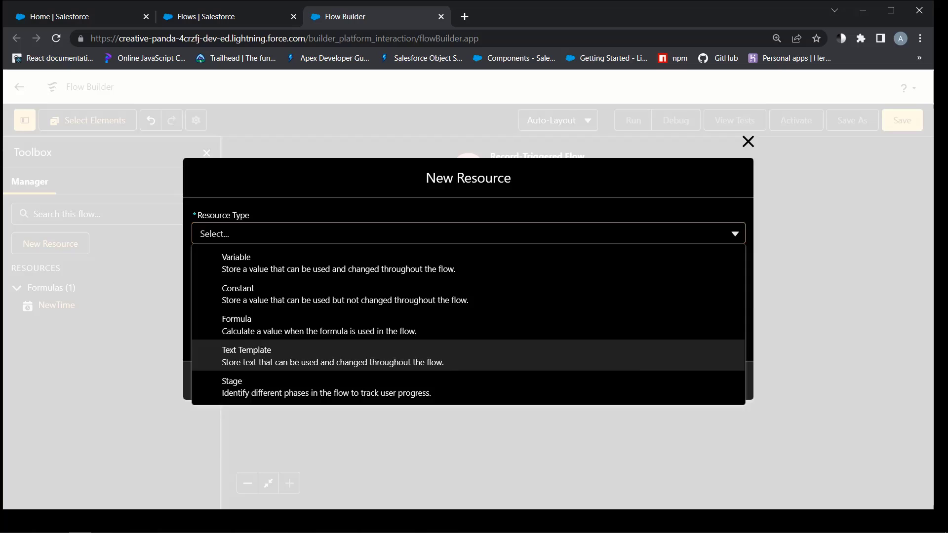
click(261, 349)
click(240, 233)
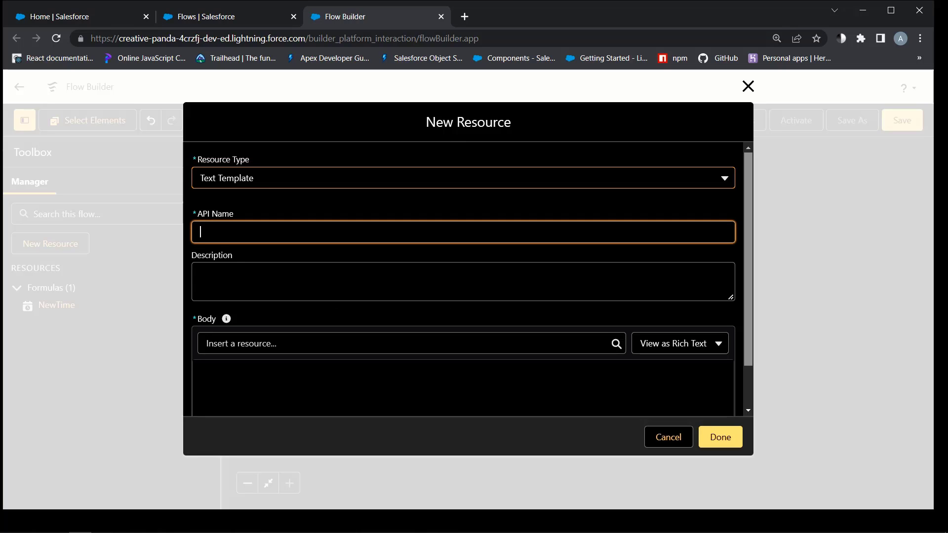
text(E)
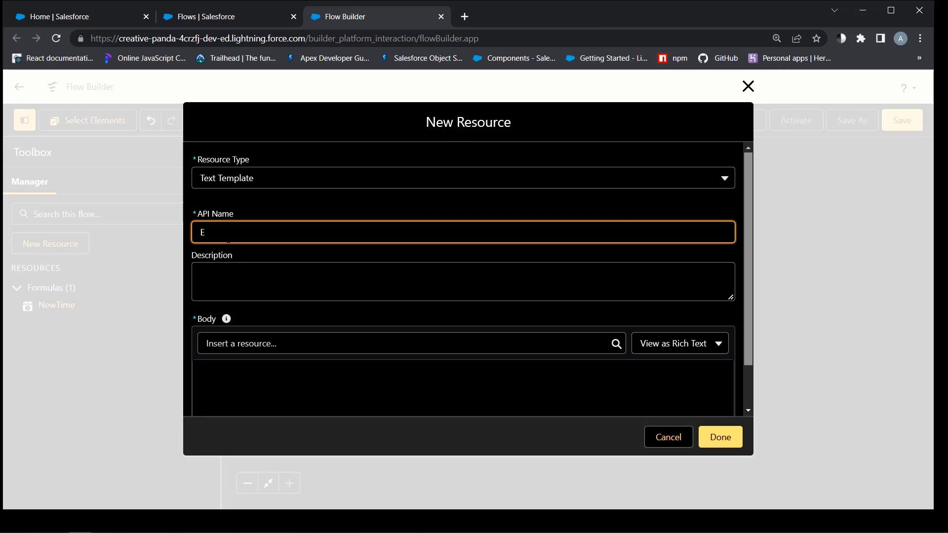
text(mailBody)
click(654, 343)
click(656, 392)
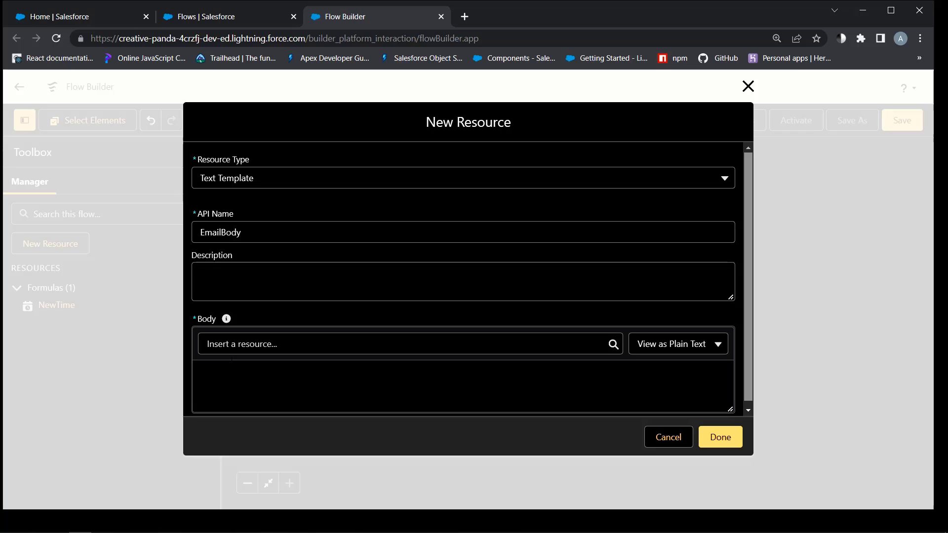
click(230, 361)
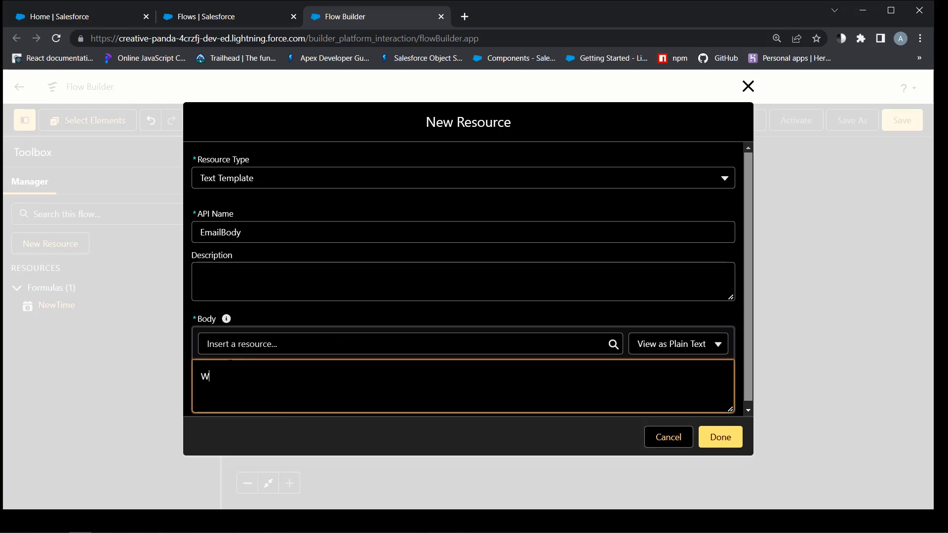
text(Wake up! There)
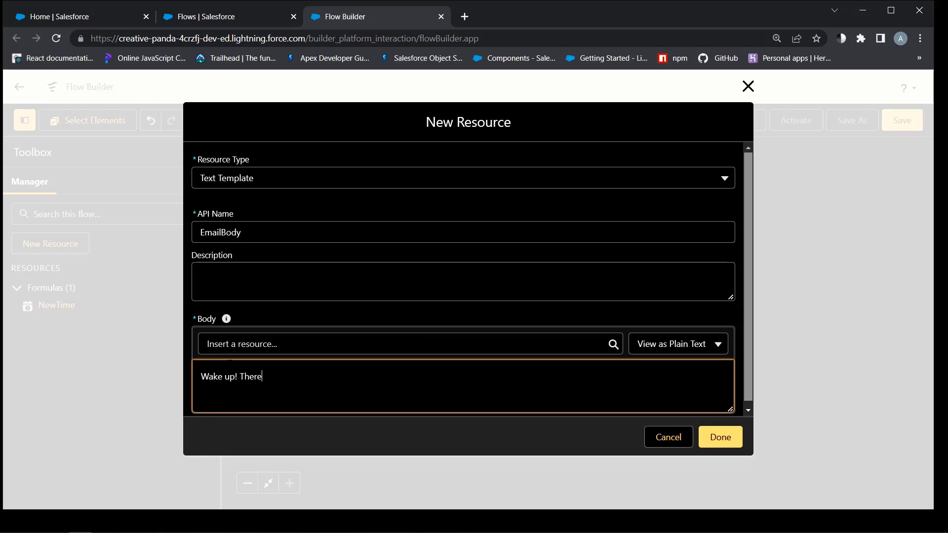
text( is a new Lead.)
click(720, 437)
Add a Get Records element labelled Round Robin that queries the Round Robin object
click(469, 228)
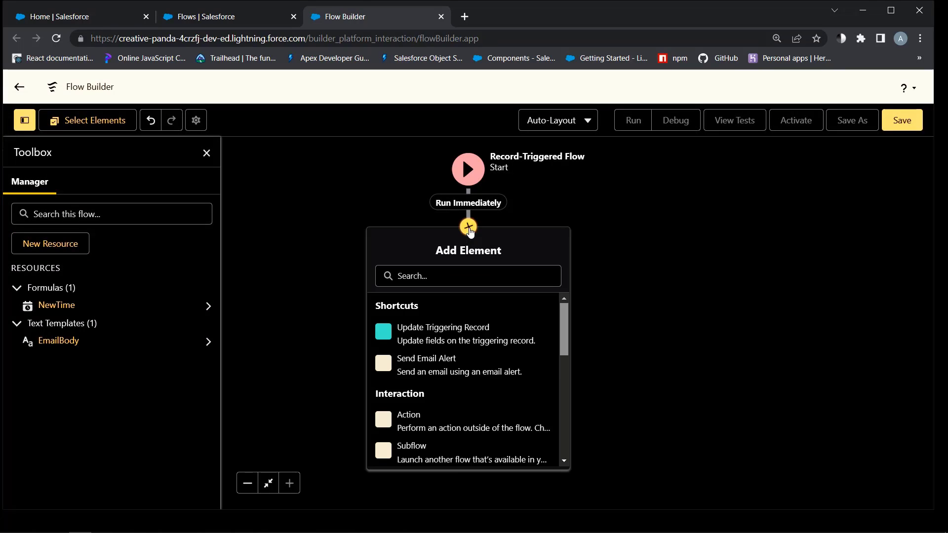
scroll(468, 391, down, 5)
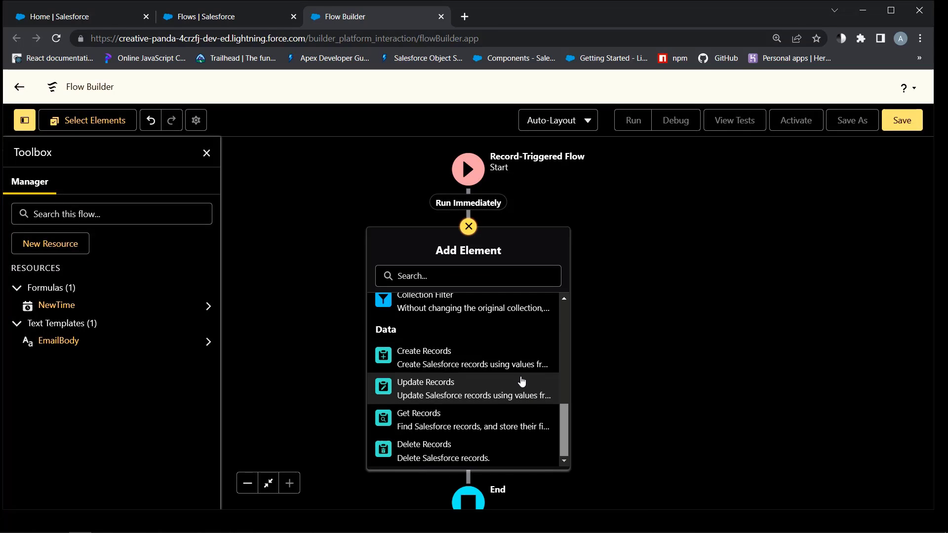
click(433, 419)
text(Round Robin)
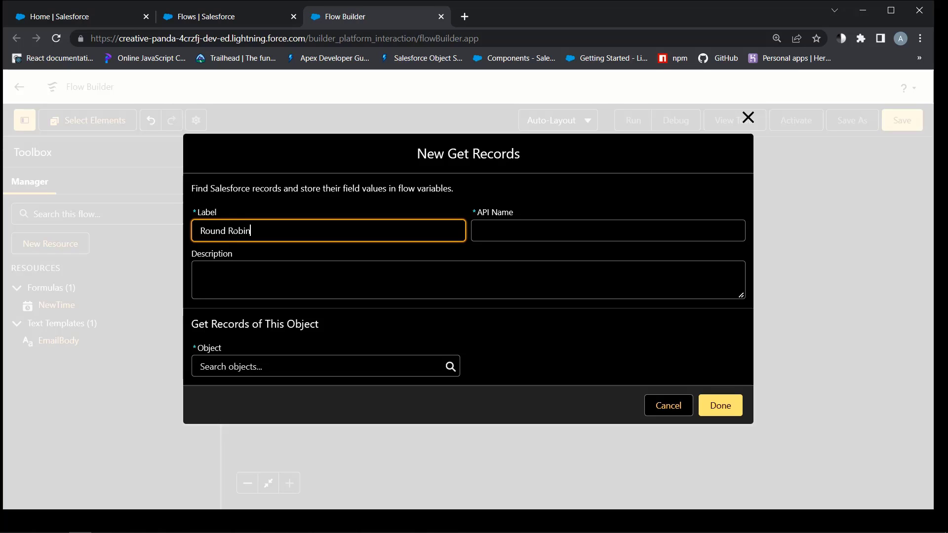
click(468, 280)
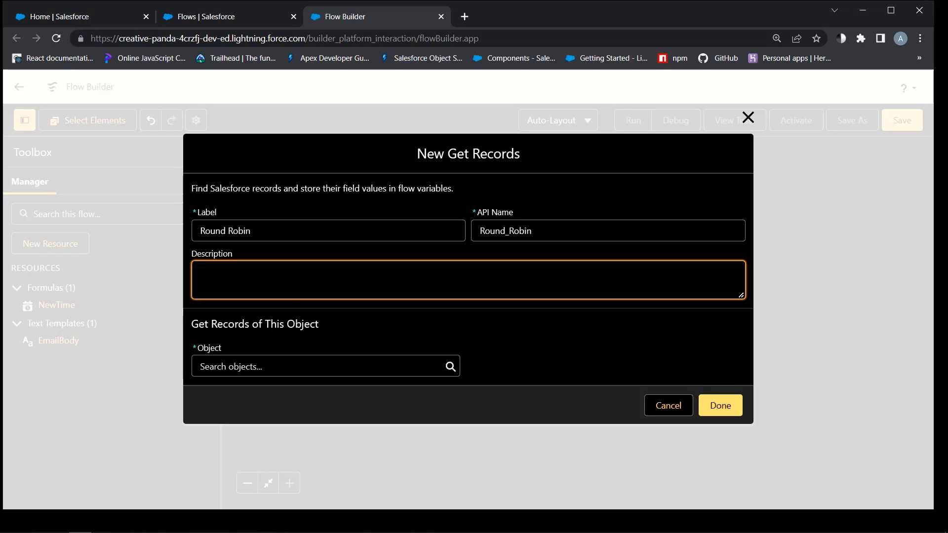
click(302, 366)
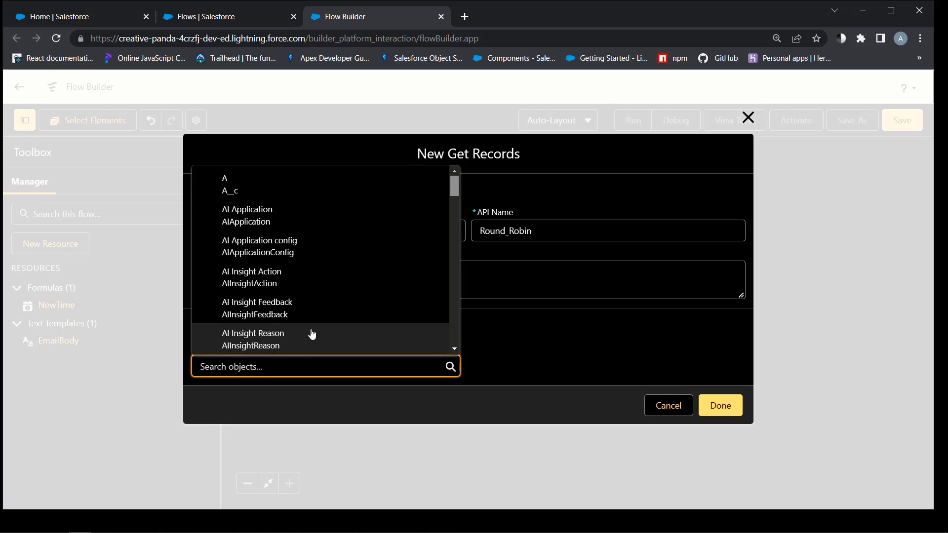
text(round)
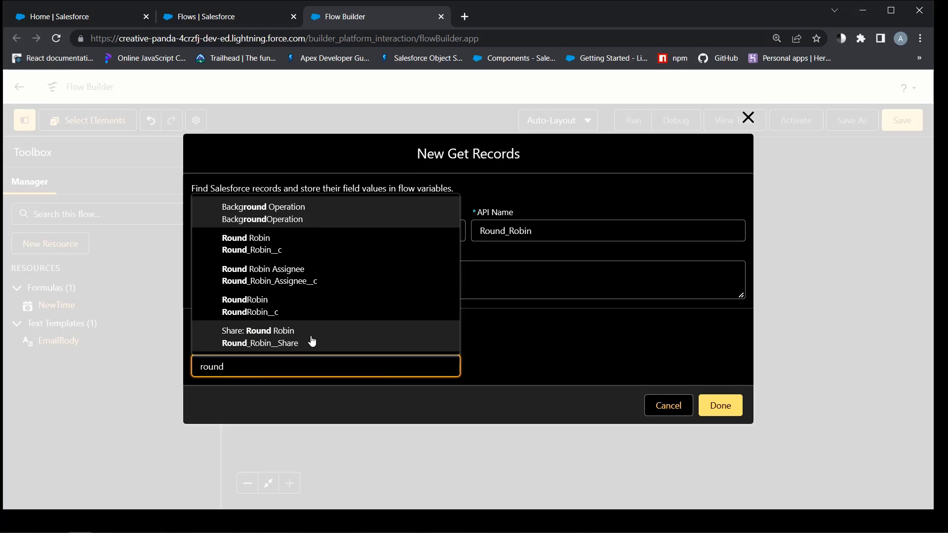
click(266, 248)
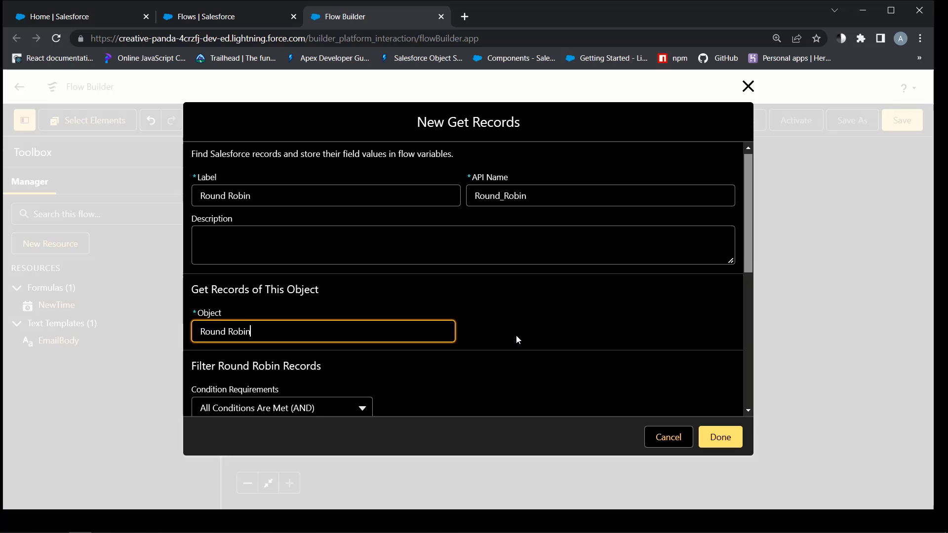
Filter Round Robin records where Name equals {!$Record.Owner:Group.DeveloperName} and confirm
scroll(516, 336, down, 3)
click(270, 346)
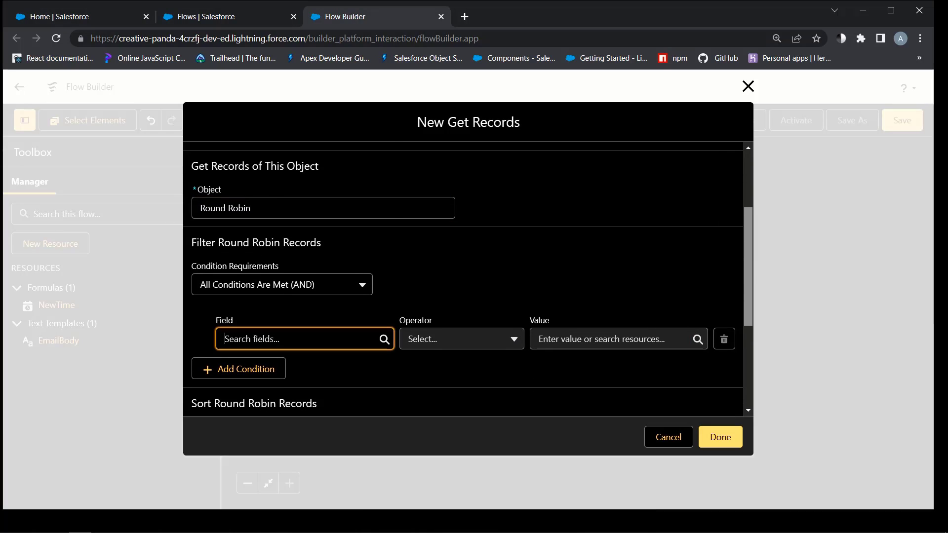
scroll(281, 281, down, 1)
scroll(280, 280, down, 5)
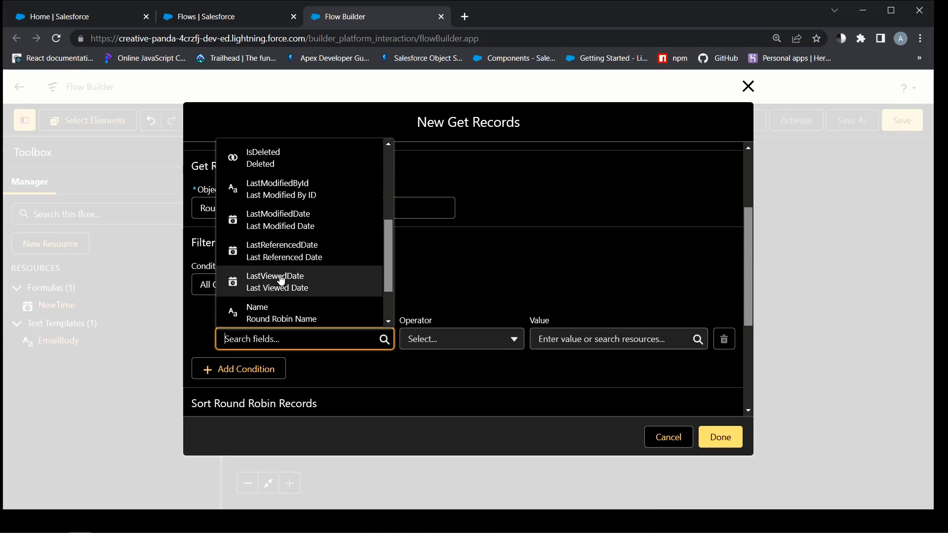
click(264, 247)
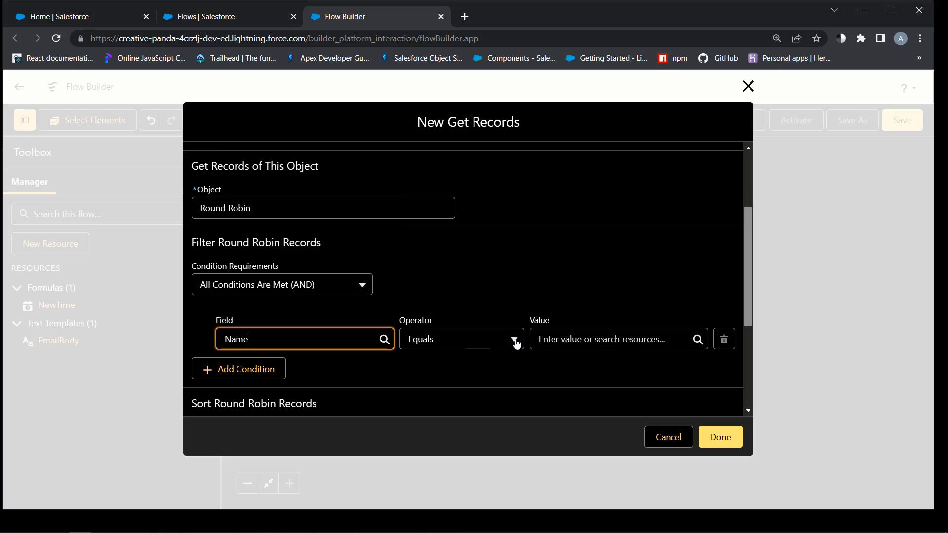
click(602, 339)
scroll(611, 275, down, 5)
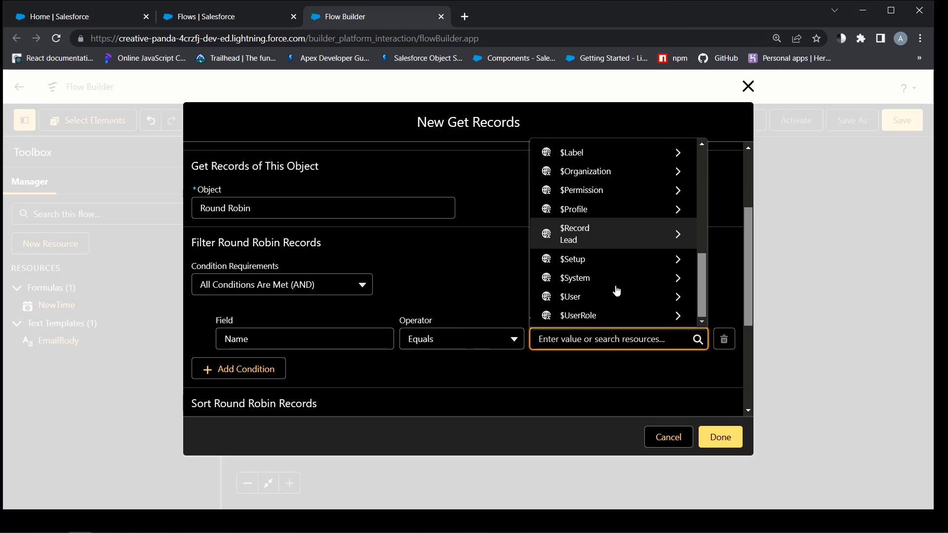
click(657, 234)
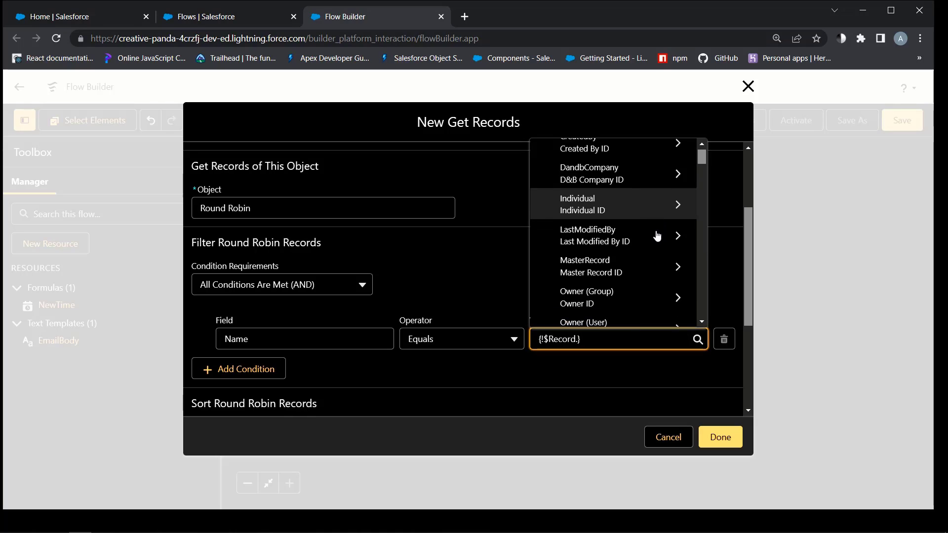
scroll(656, 235, down, 2)
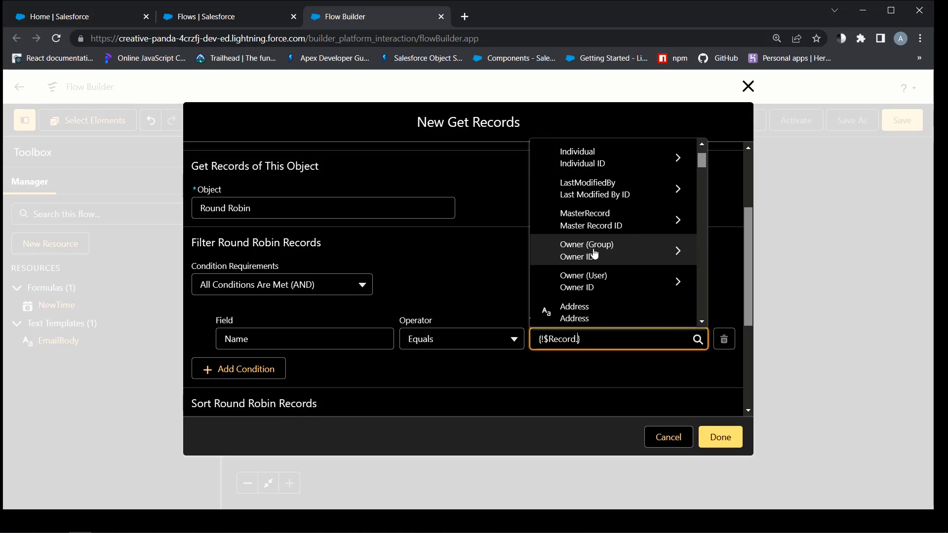
click(669, 250)
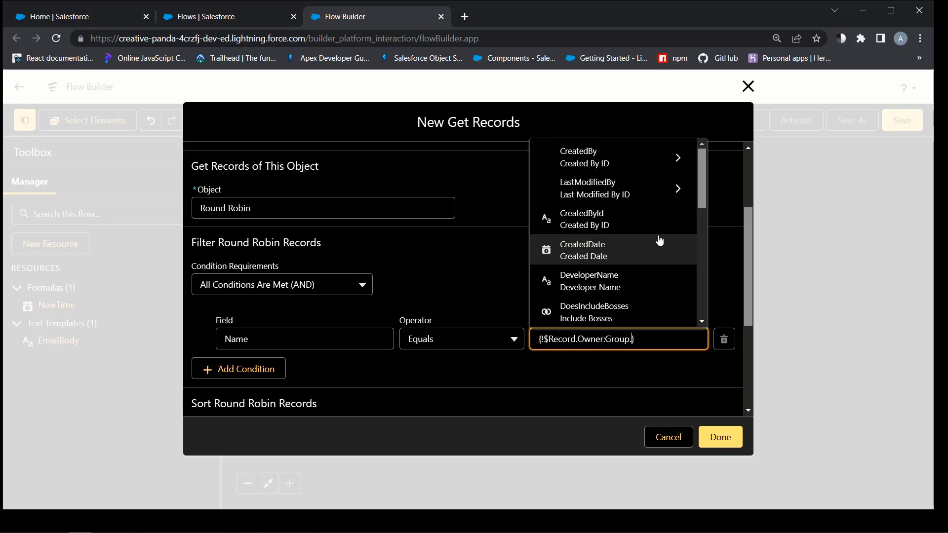
scroll(660, 240, down, 2)
scroll(652, 239, down, 6)
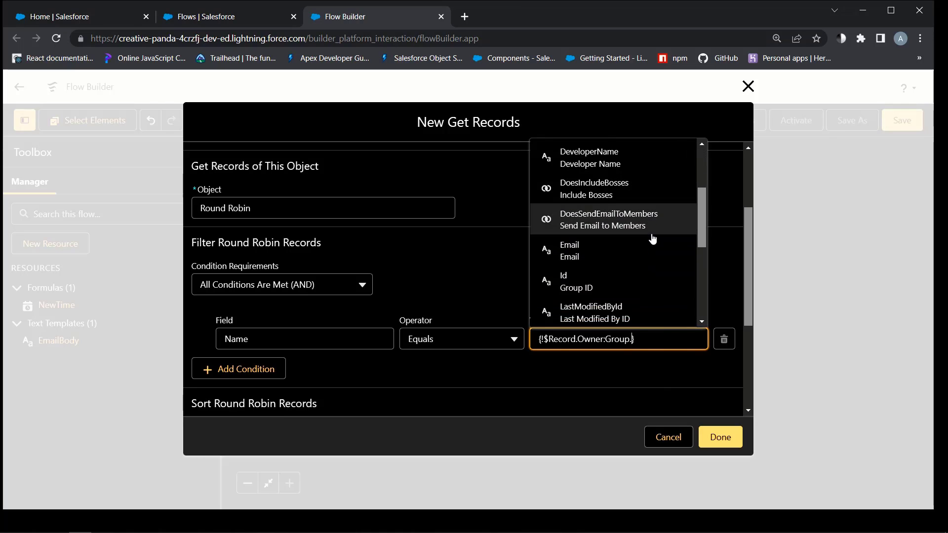
scroll(653, 239, up, 4)
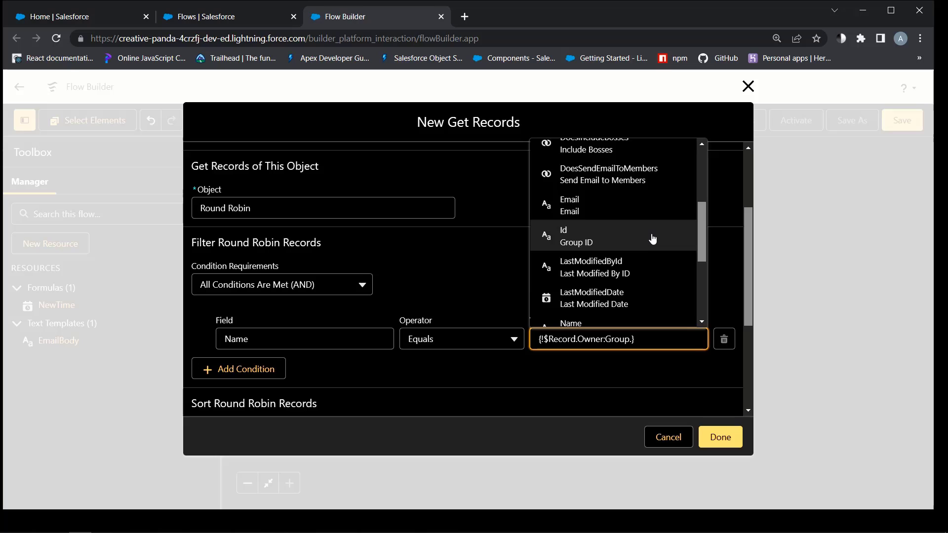
scroll(652, 238, up, 2)
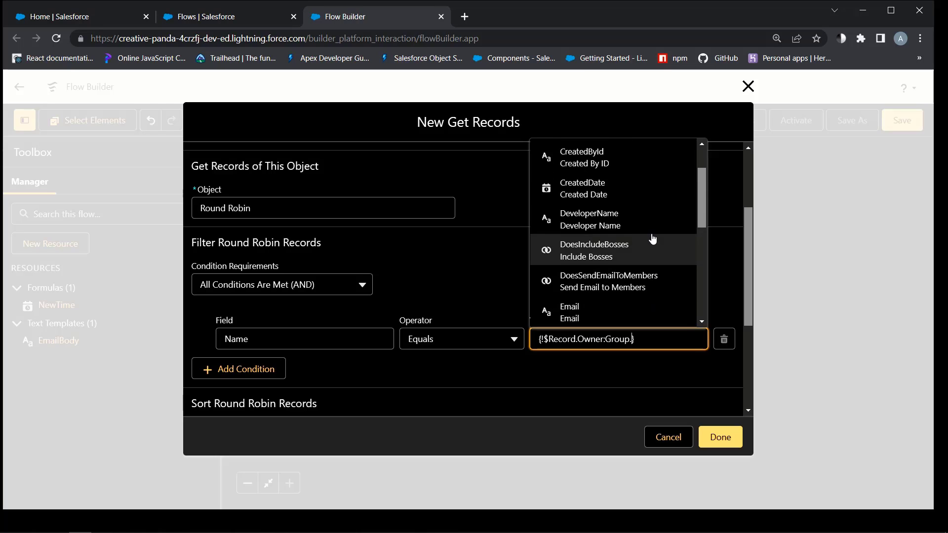
click(608, 220)
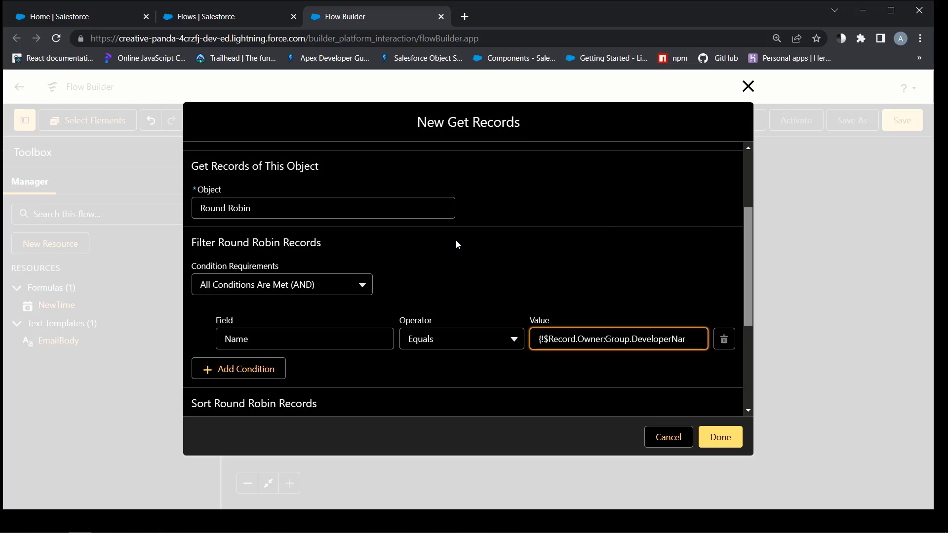
scroll(456, 241, down, 4)
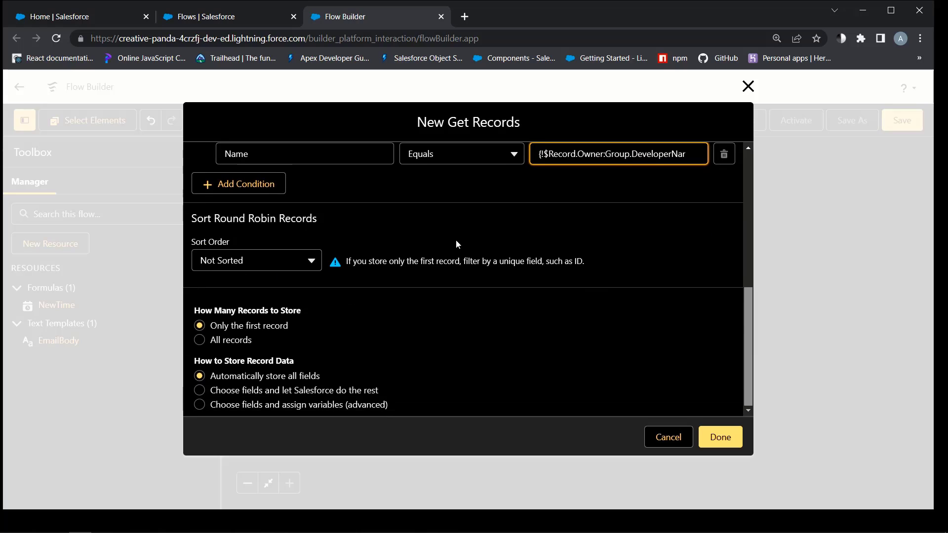
click(720, 437)
Add the filter Is_Active__c Equals {!$GlobalConstant.True} to the Round Robin lookup and save
click(468, 308)
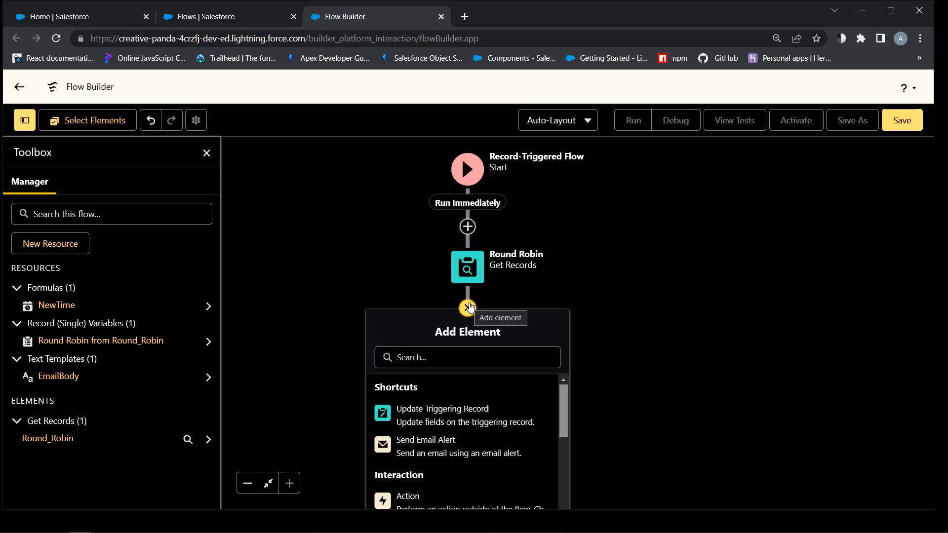
click(468, 267)
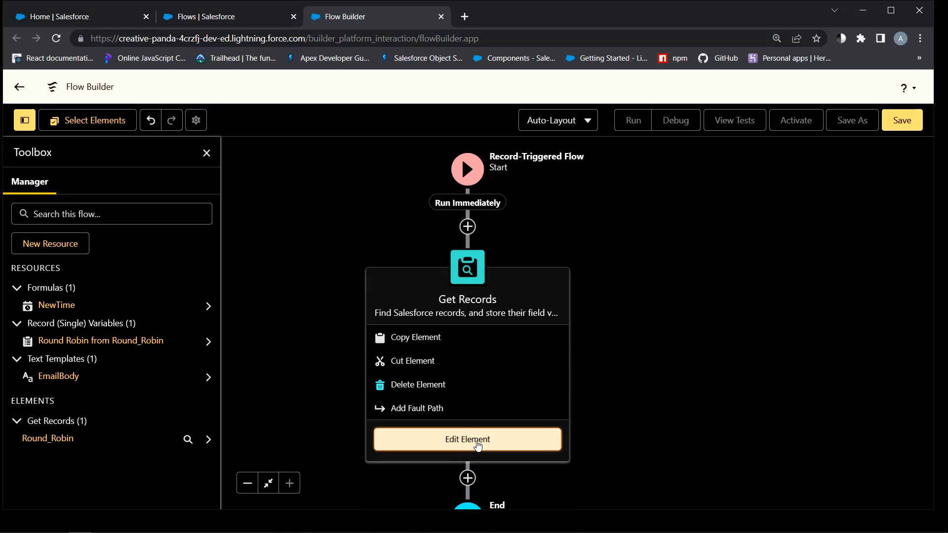
click(467, 438)
scroll(469, 404, down, 3)
click(237, 288)
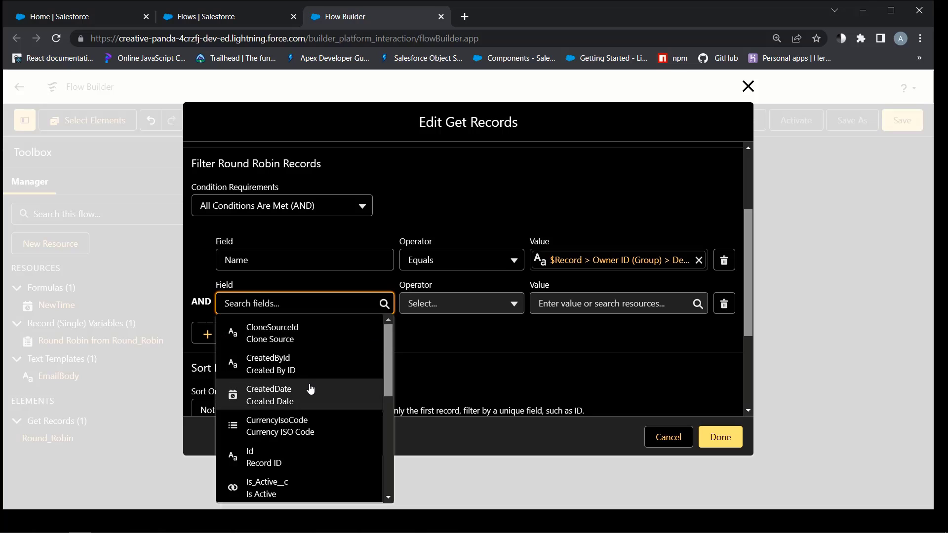
scroll(310, 390, down, 1)
click(280, 423)
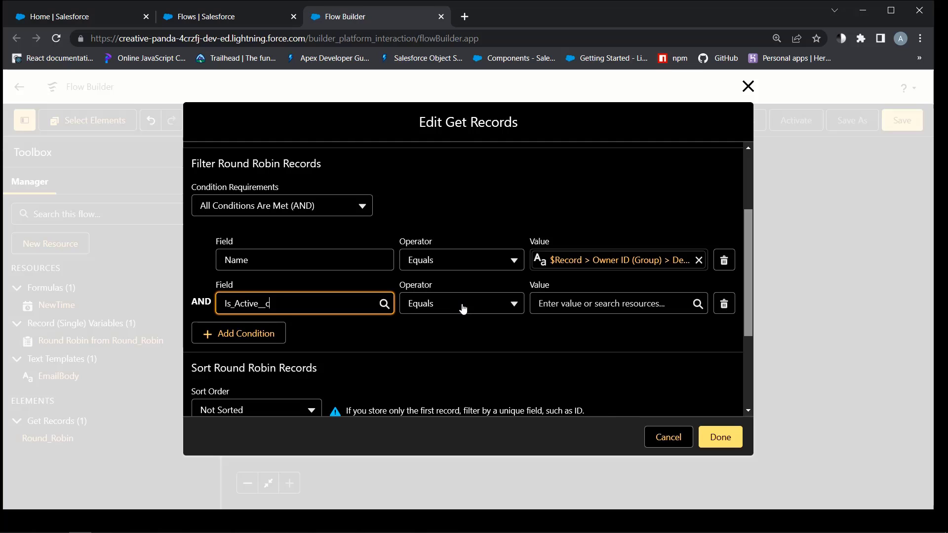
click(553, 304)
text(true)
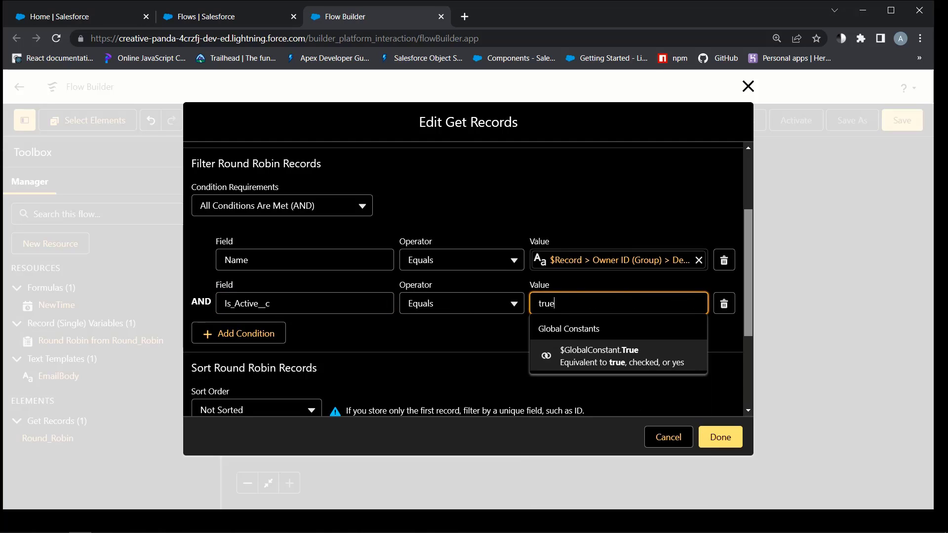
click(620, 355)
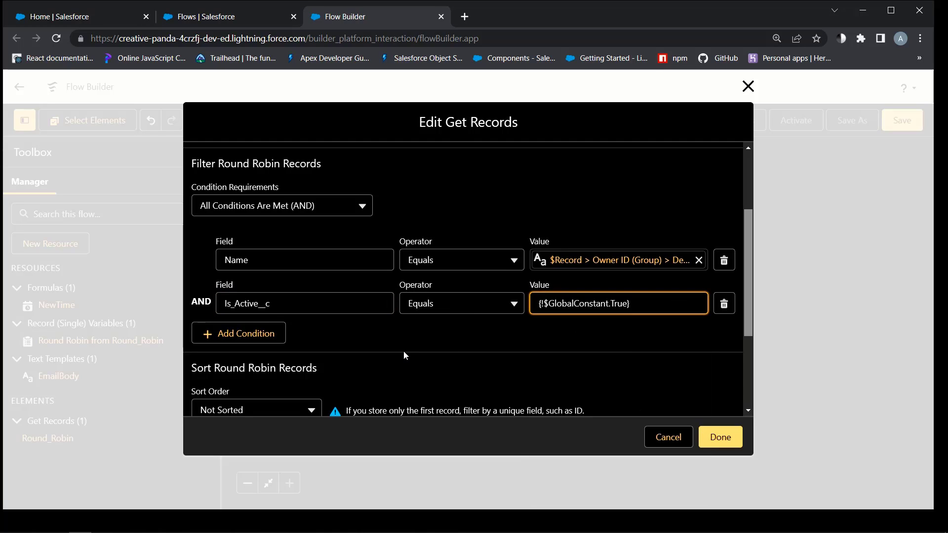
scroll(403, 352, down, 2)
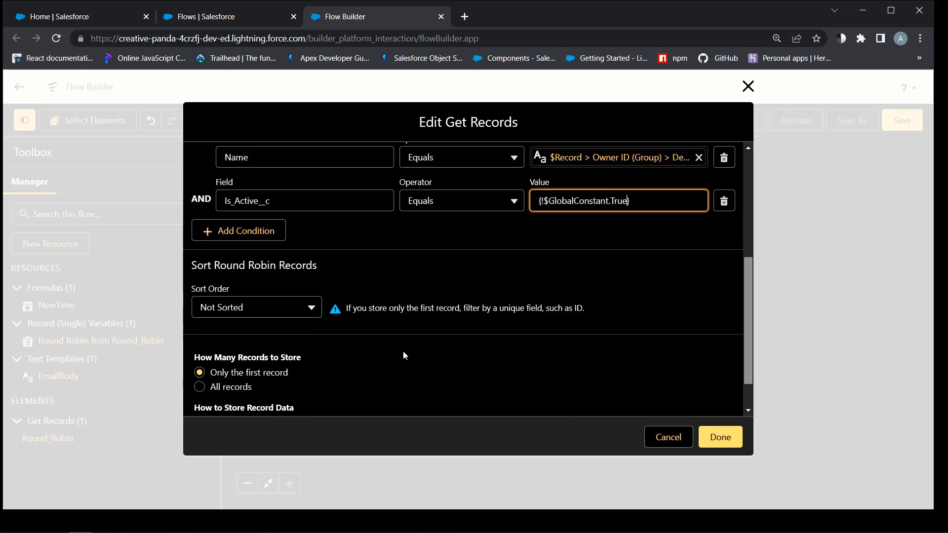
click(715, 438)
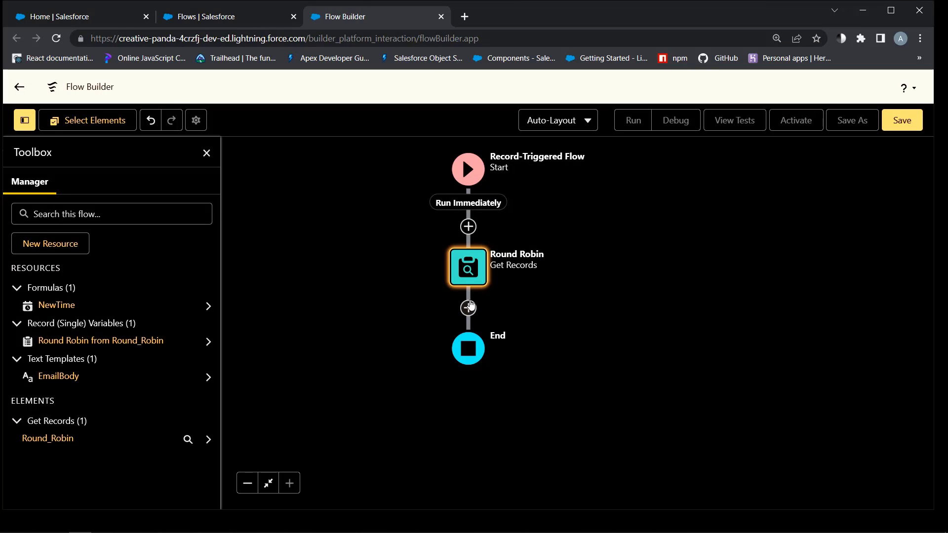
Open the menu of elements to add after the Round Robin element
click(468, 308)
scroll(634, 218, down, 3)
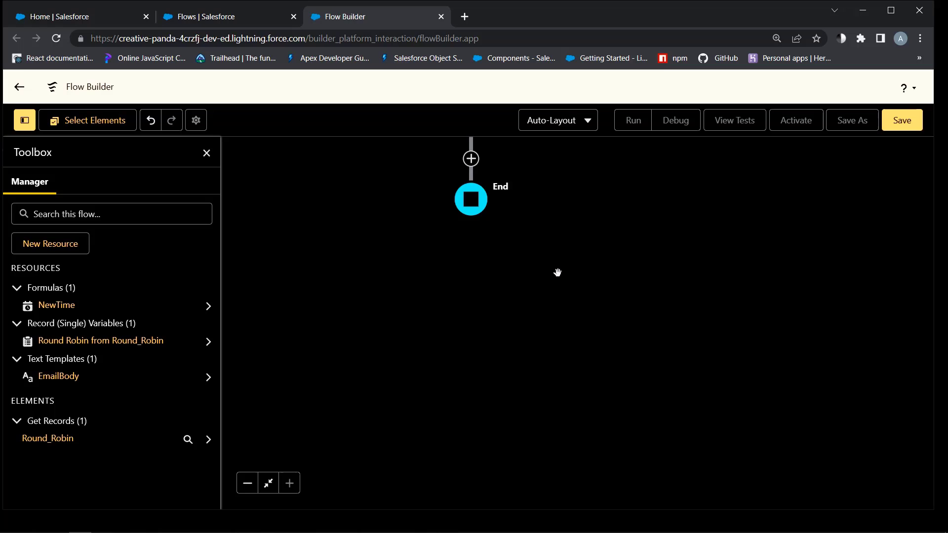
scroll(558, 272, up, 3)
click(482, 244)
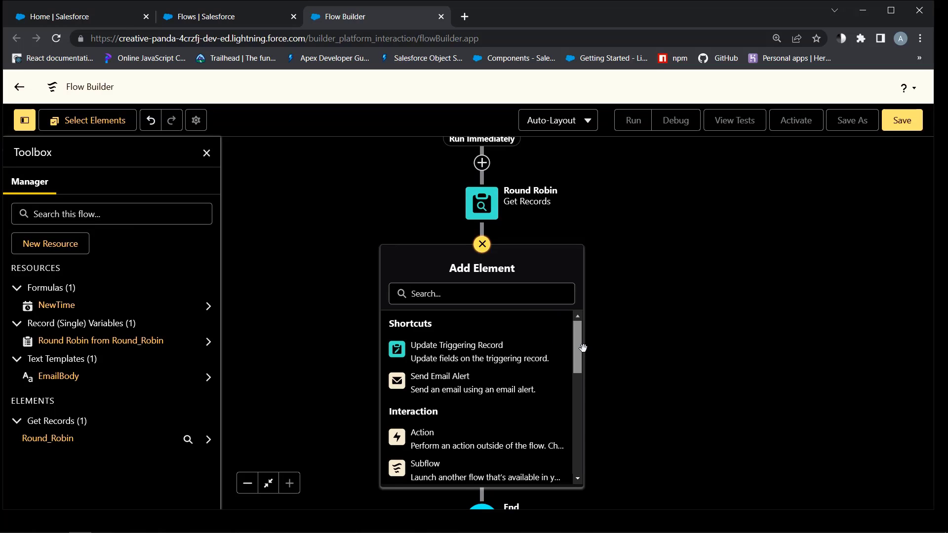
Add a Get Records element labelled Round Robin Assignee that queries the Round Robin Assignee object
scroll(583, 348, down, 6)
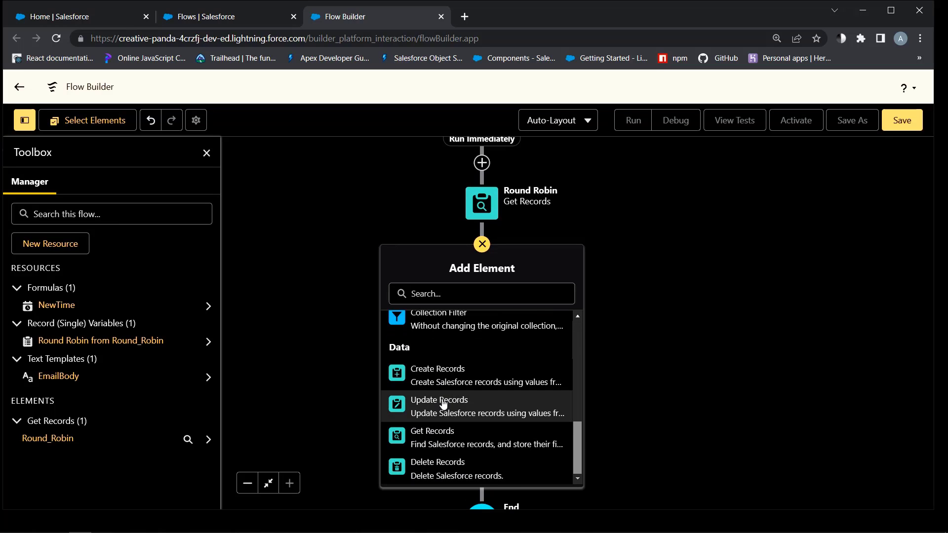
click(436, 438)
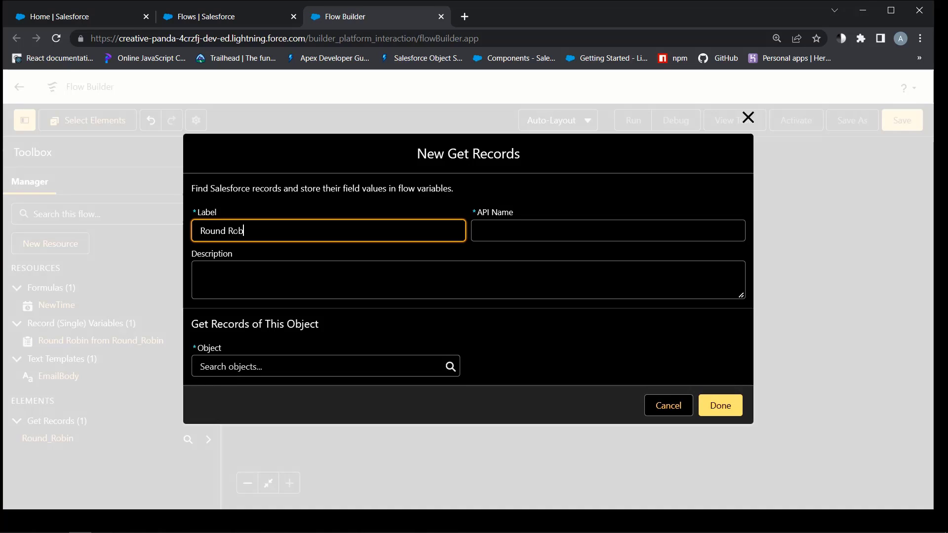
text(Round Robin Assignee)
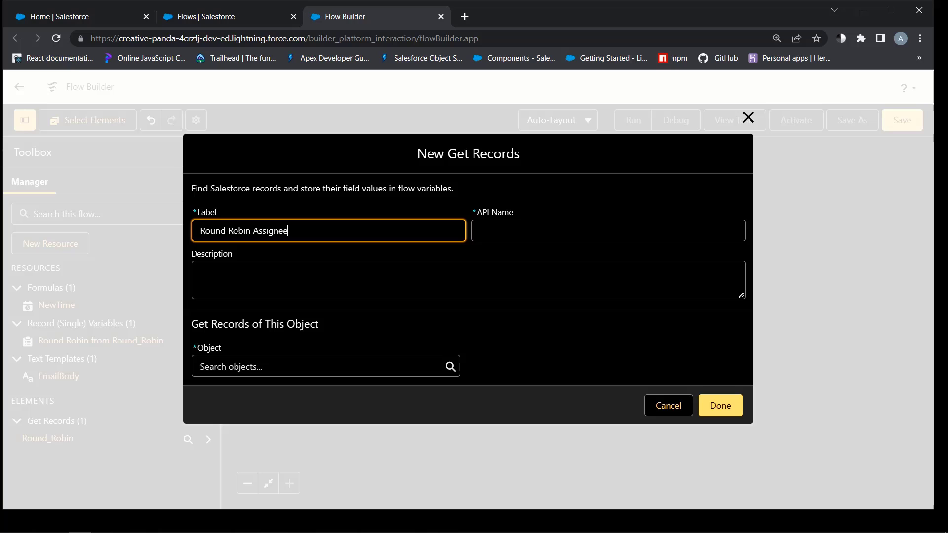
key(Tab)
key(Tab)
key(Tab)
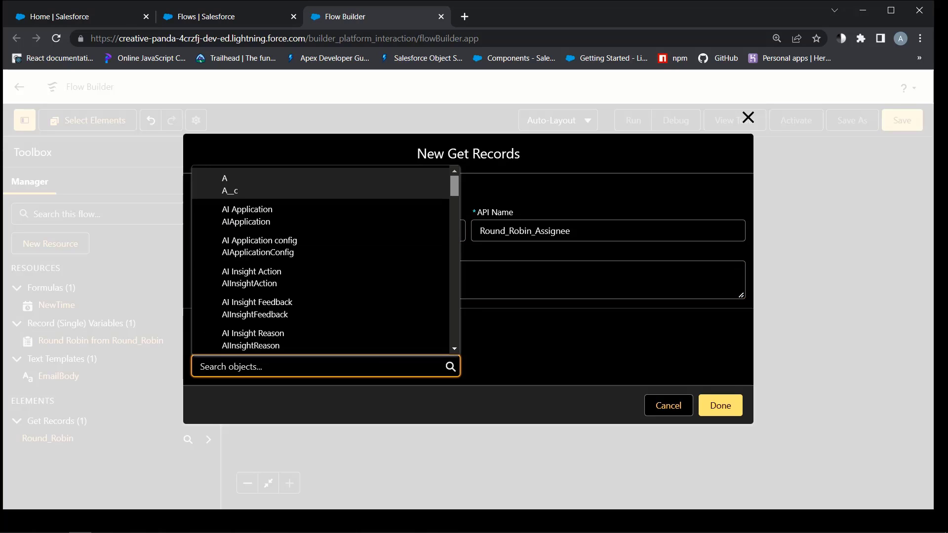
scroll(346, 283, down, 1)
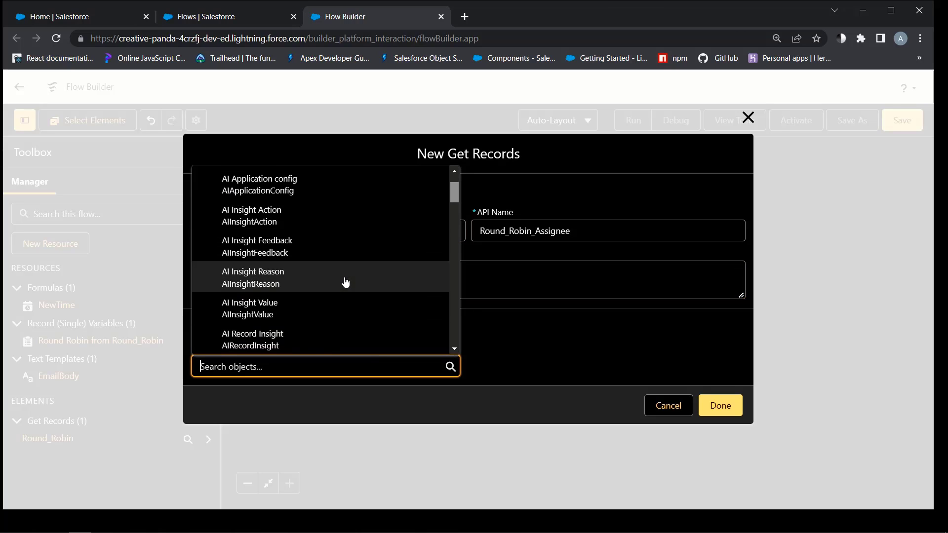
text(round)
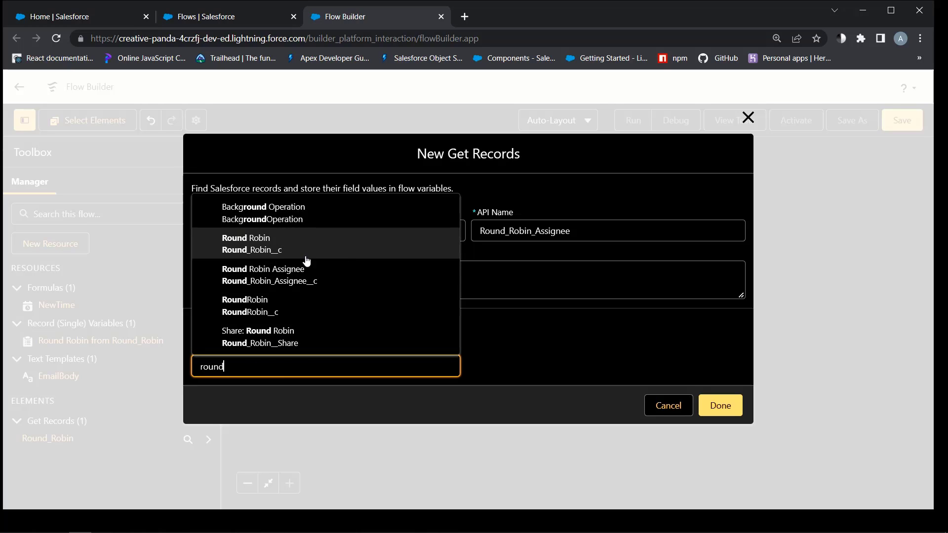
click(271, 273)
scroll(340, 270, down, 4)
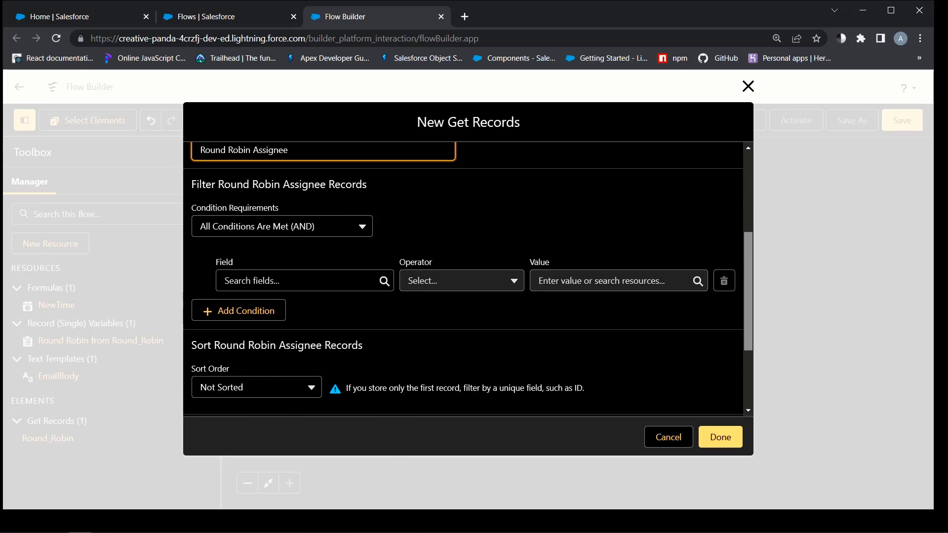
Add a filter condition requiring Is_Active__c to equal True
click(297, 280)
scroll(297, 311, down, 1)
click(379, 356)
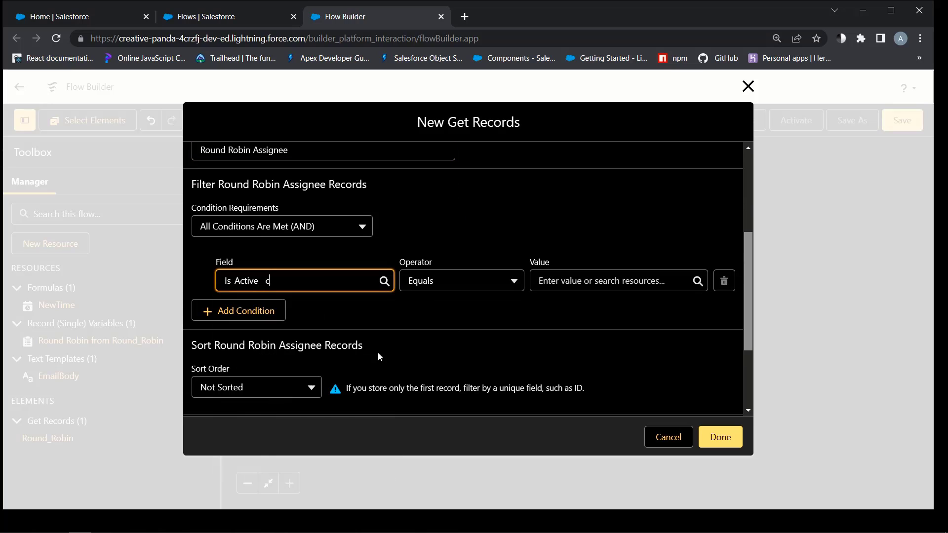
click(612, 281)
text(true)
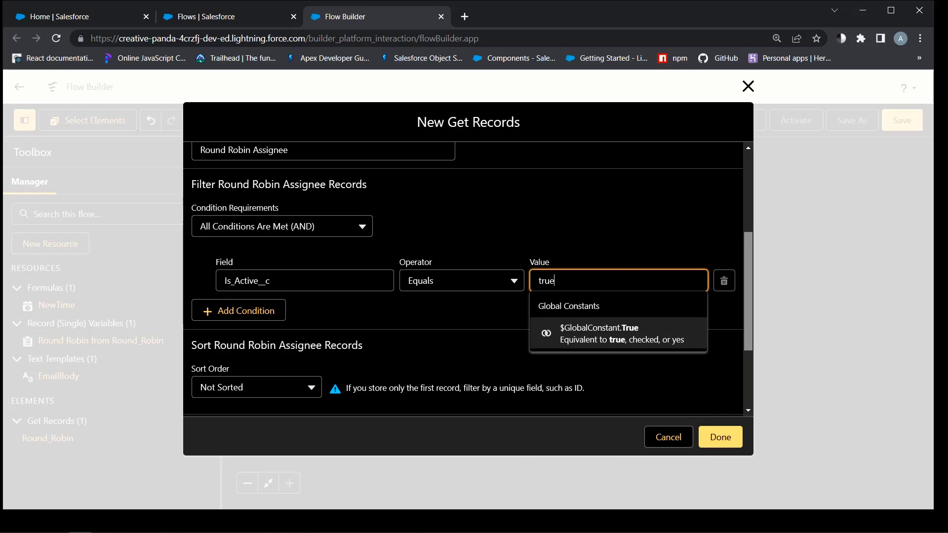
click(621, 329)
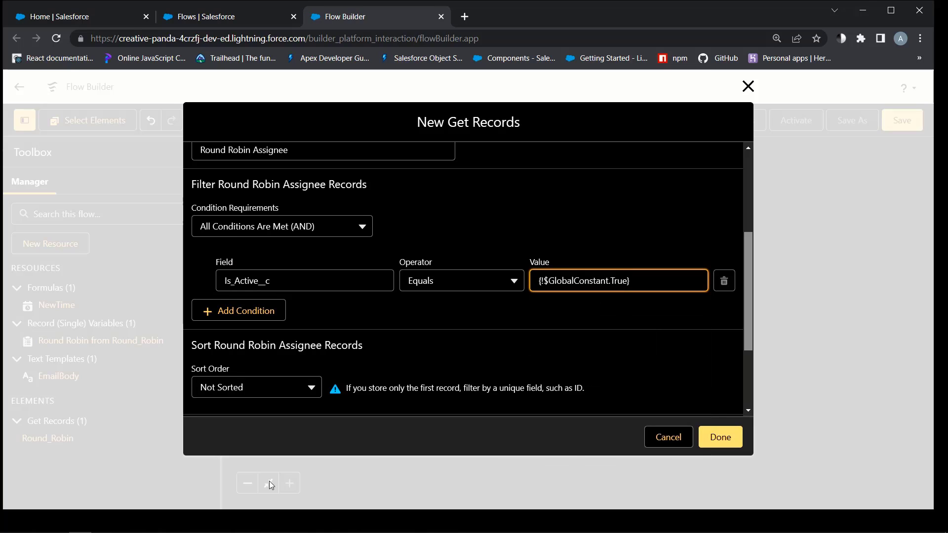
Add a second condition: Round_Robin__c equals {!Round_Robin.Id}
click(238, 311)
click(246, 325)
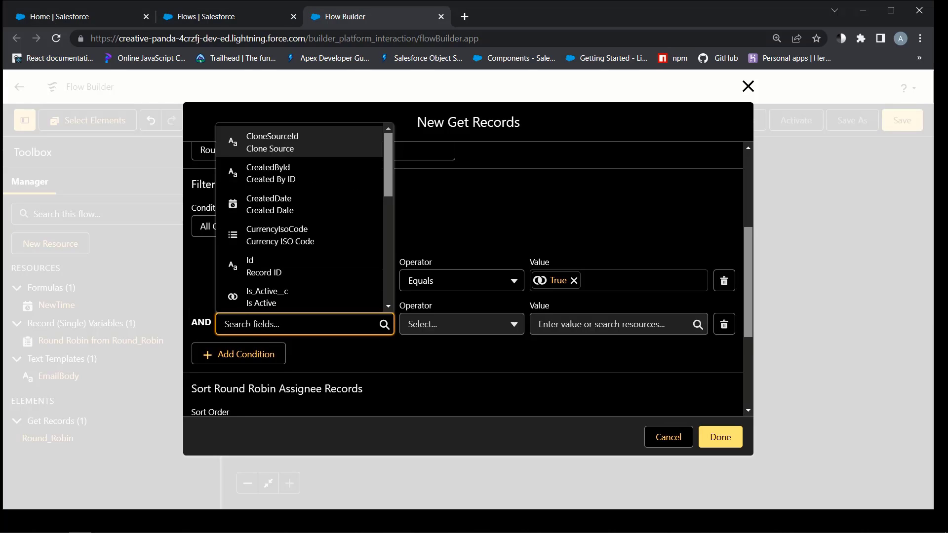
drag(388, 159, 393, 253)
click(286, 253)
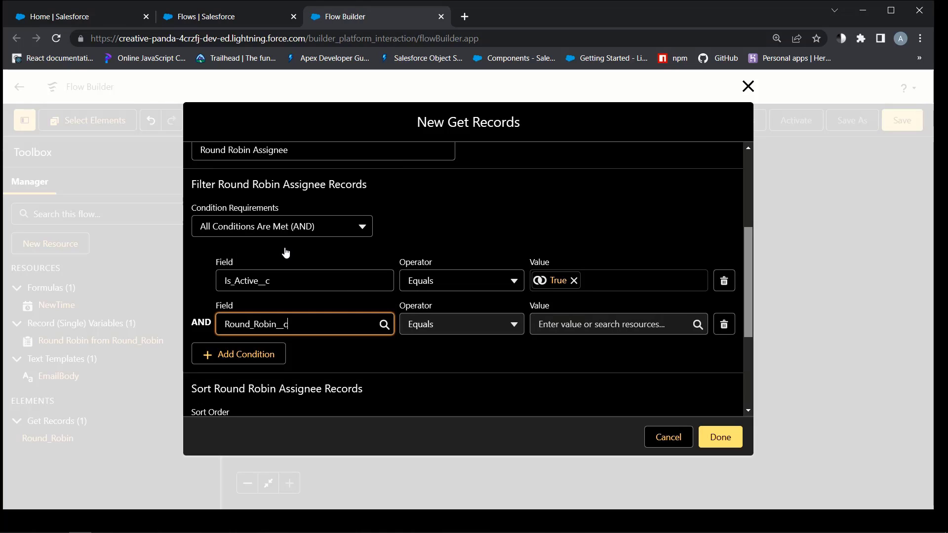
click(602, 323)
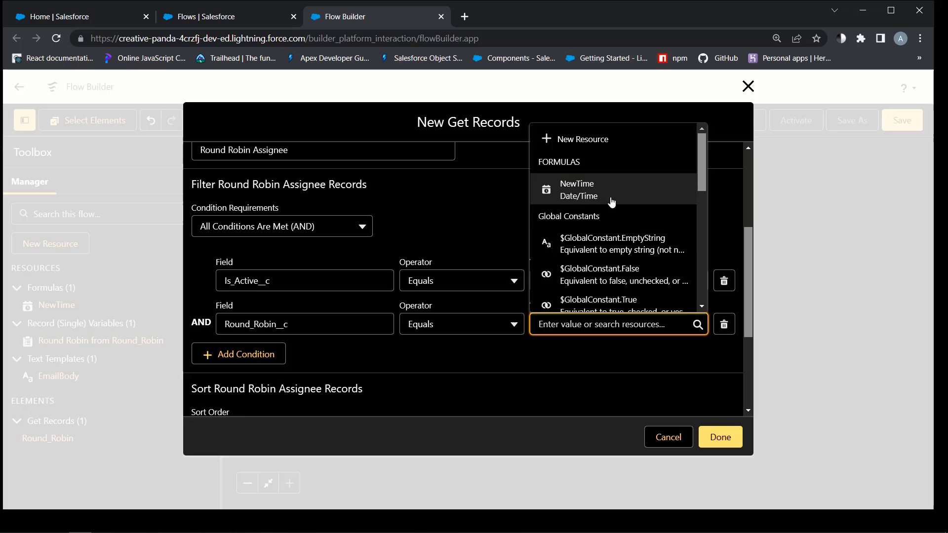
scroll(612, 222, down, 4)
click(619, 238)
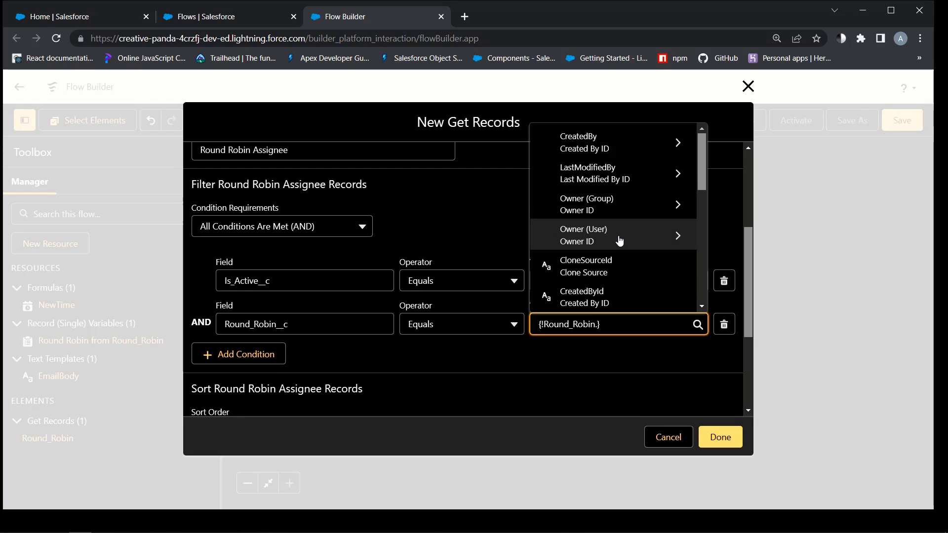
scroll(619, 241, down, 3)
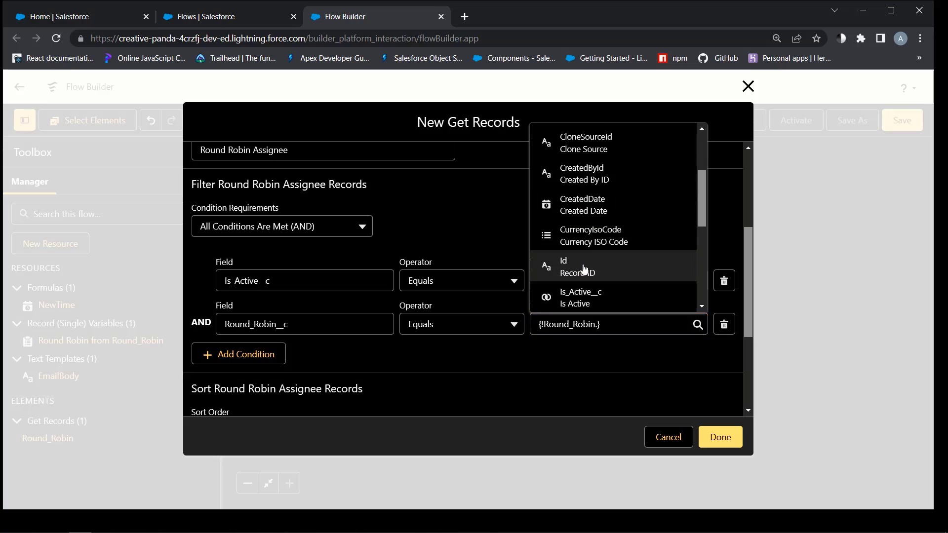
click(583, 268)
Sort the assignee records ascending by Last_Assigned__c and save the lookup step
scroll(391, 302, down, 4)
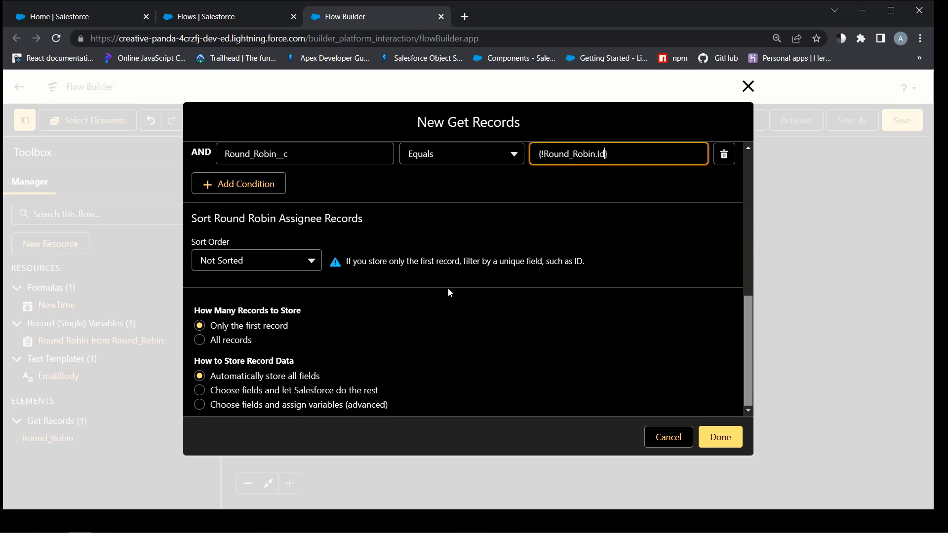
click(285, 264)
click(235, 286)
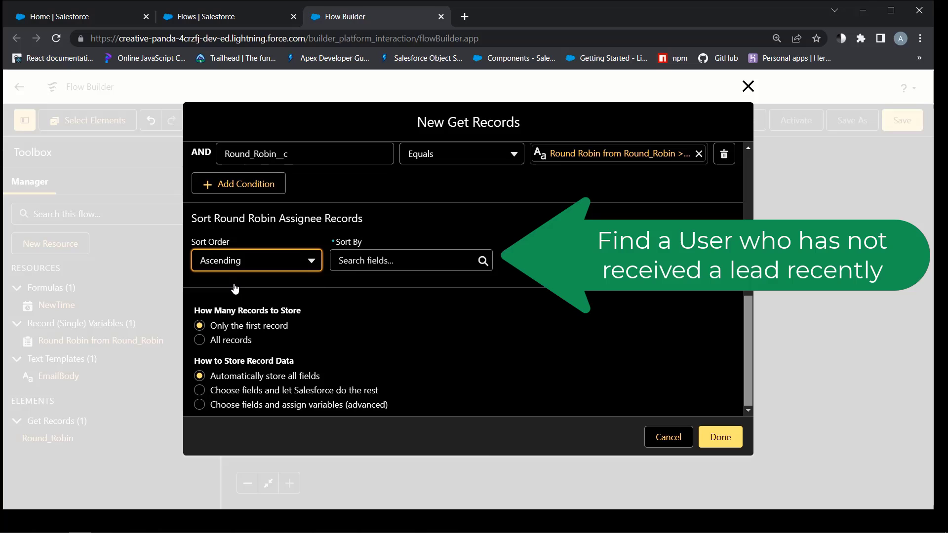
click(377, 260)
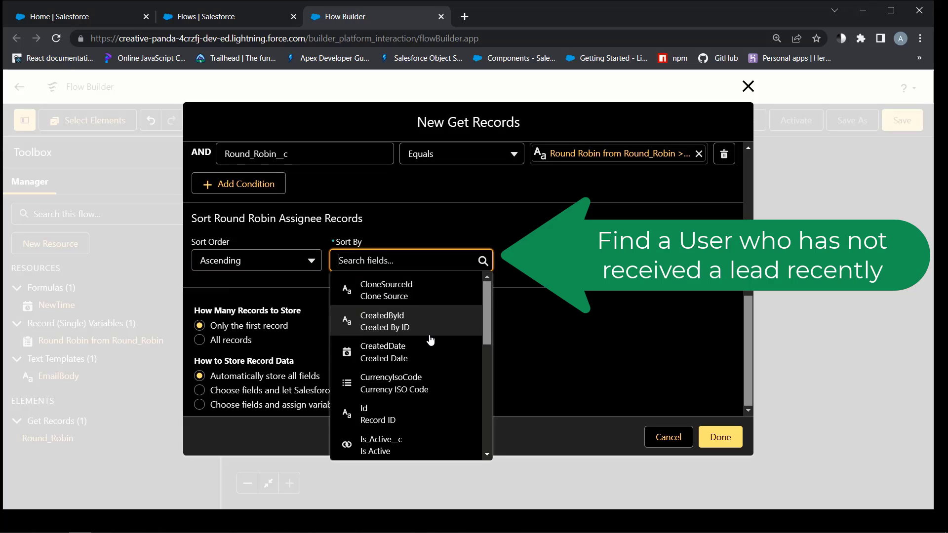
scroll(430, 339, down, 2)
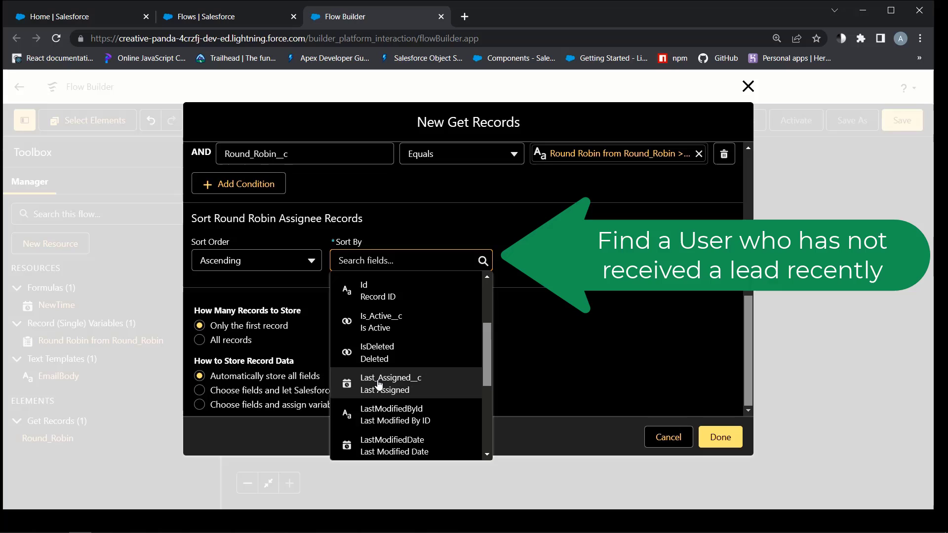
click(378, 384)
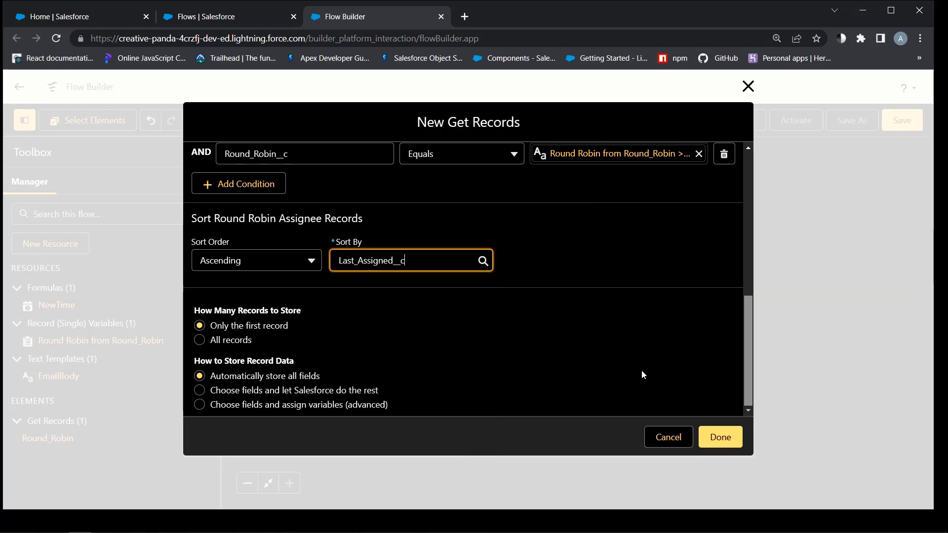
scroll(452, 332, up, 4)
scroll(453, 331, down, 4)
click(706, 439)
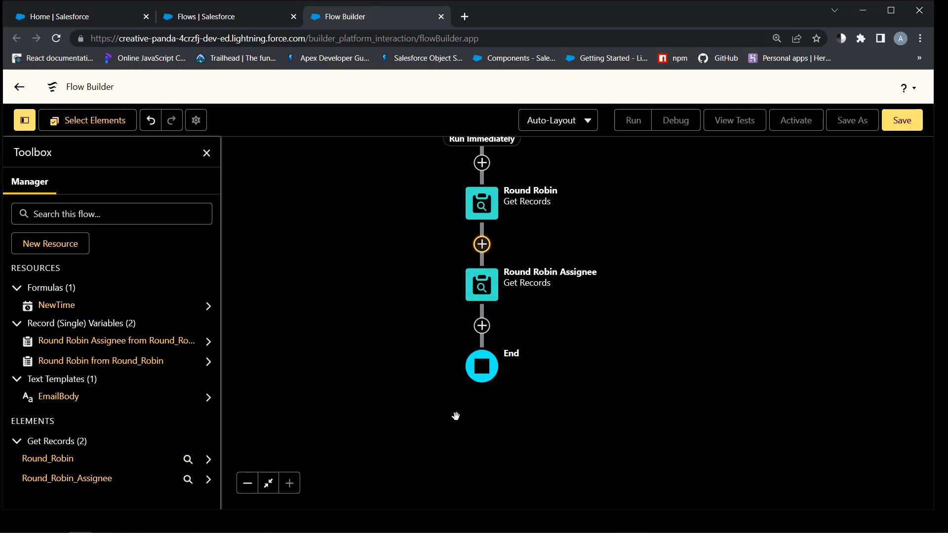
Add an Update Records step below Round Robin Assignee labelled Update Lead Owner for the triggering lead
click(481, 325)
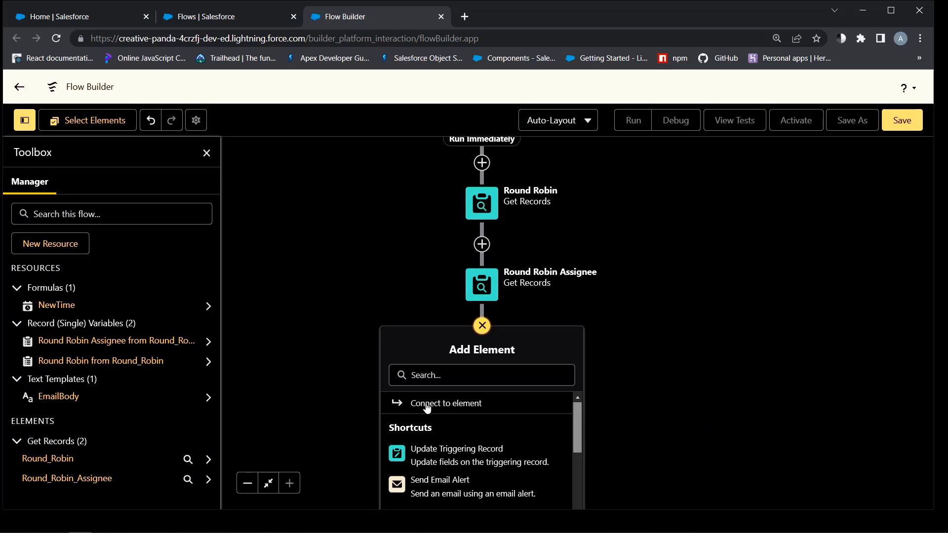
scroll(671, 186, down, 5)
click(594, 292)
scroll(543, 267, up, 3)
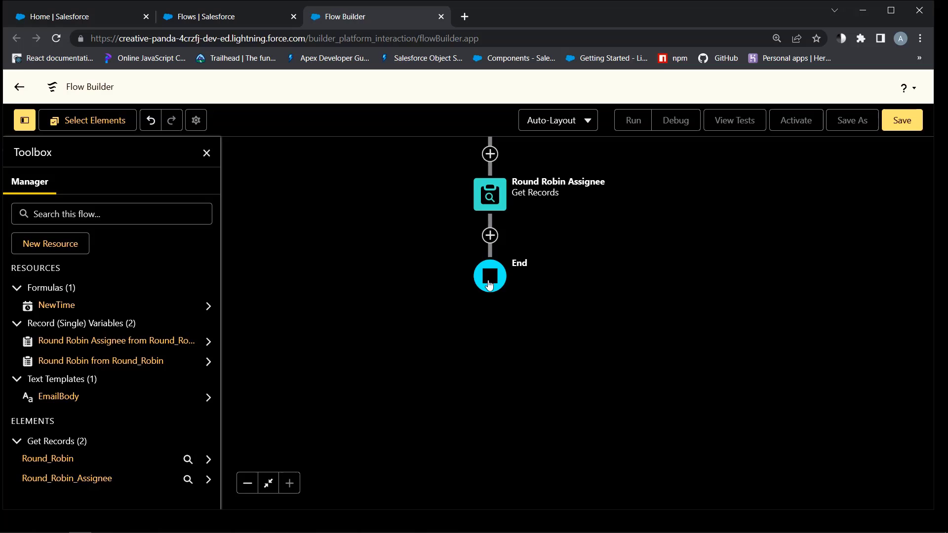
click(488, 236)
scroll(495, 385, down, 5)
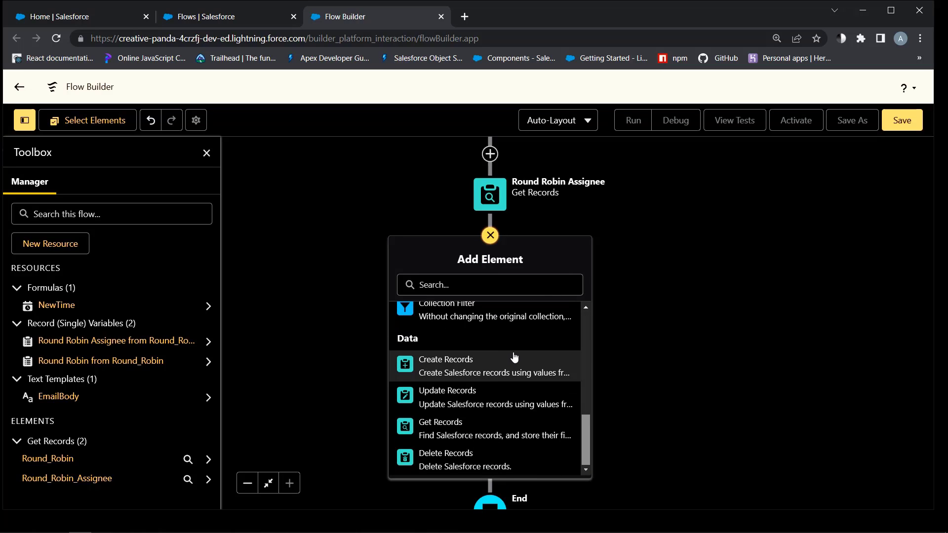
click(444, 396)
text(U)
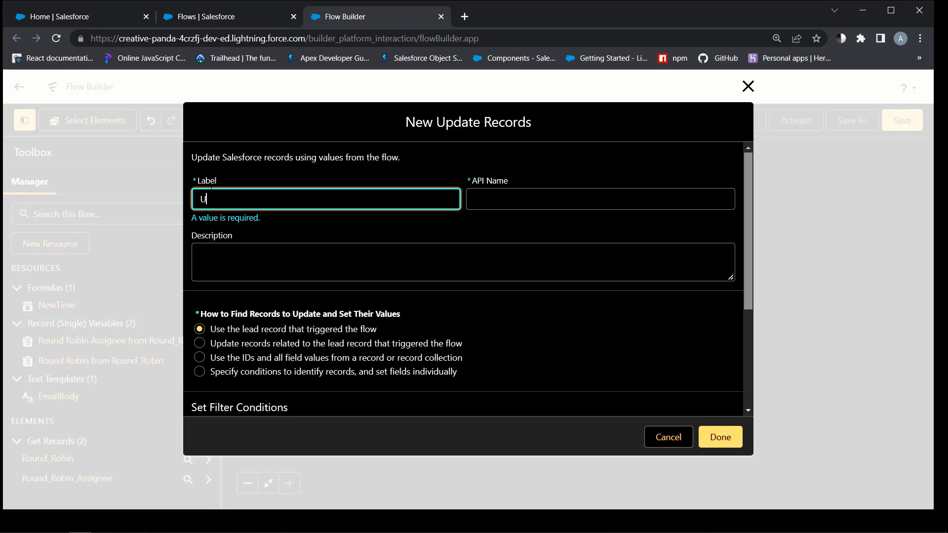
text(pdate Lead Owner)
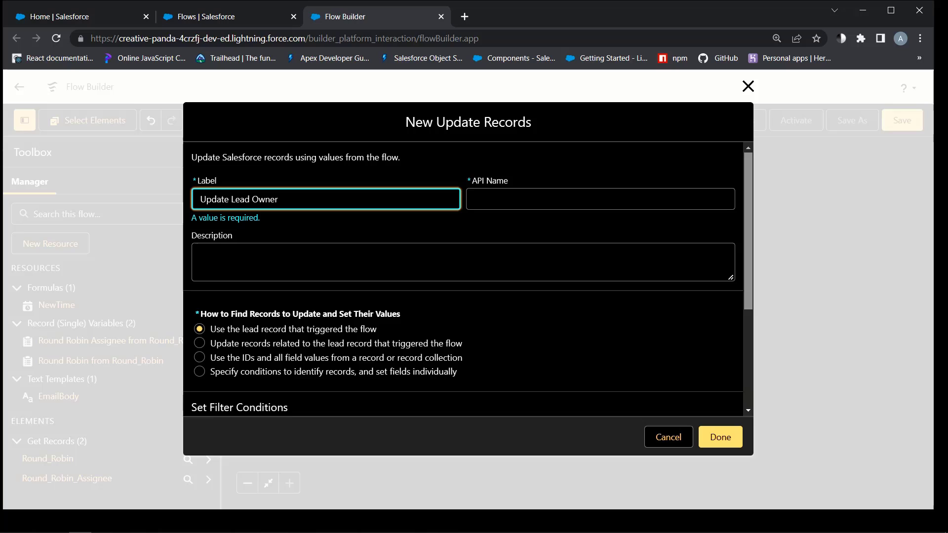
click(201, 249)
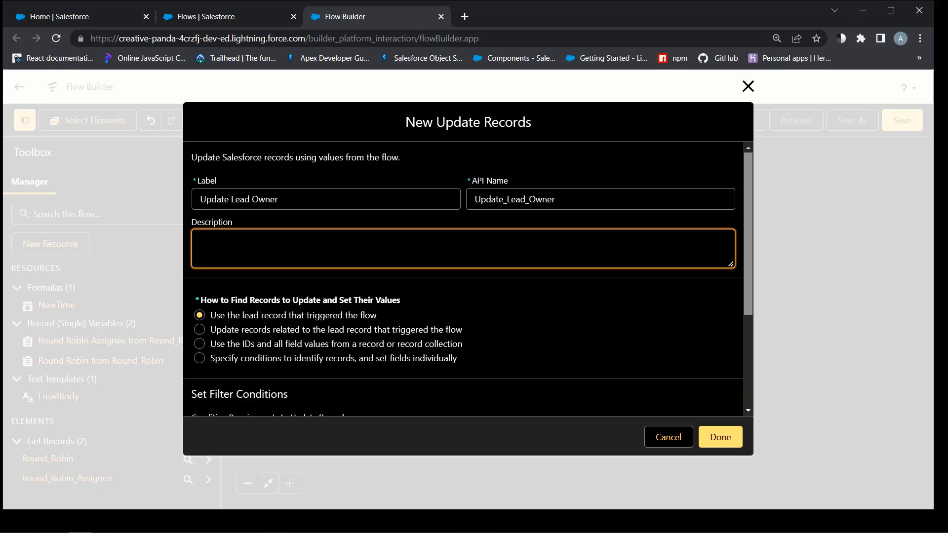
scroll(268, 304, down, 3)
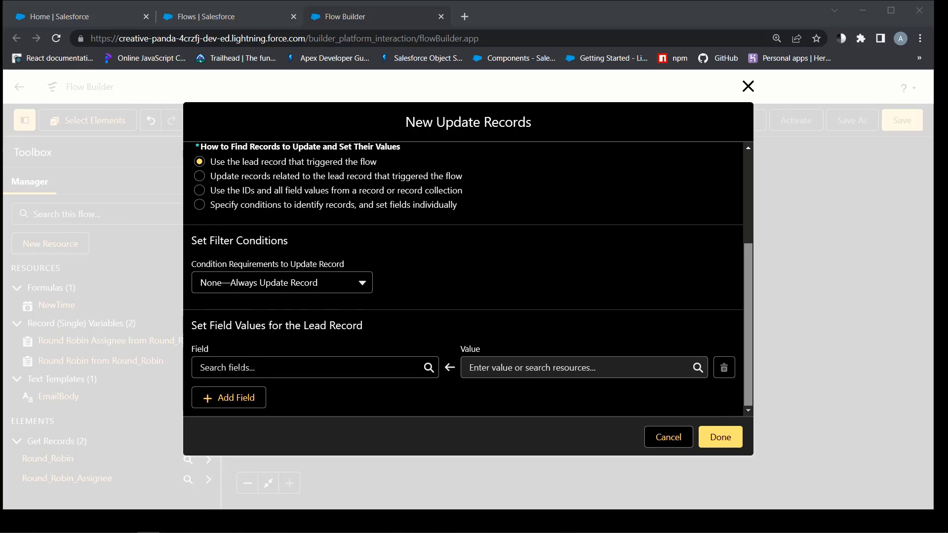
Set the lead's OwnerId to {!Round_Robin_Assignee.Id} and save the Update Lead Owner step
click(238, 368)
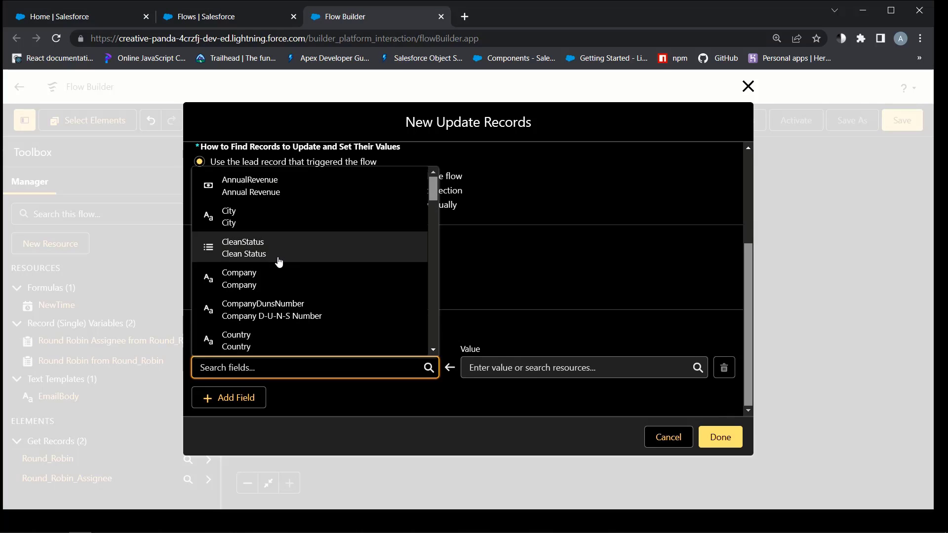
text(own)
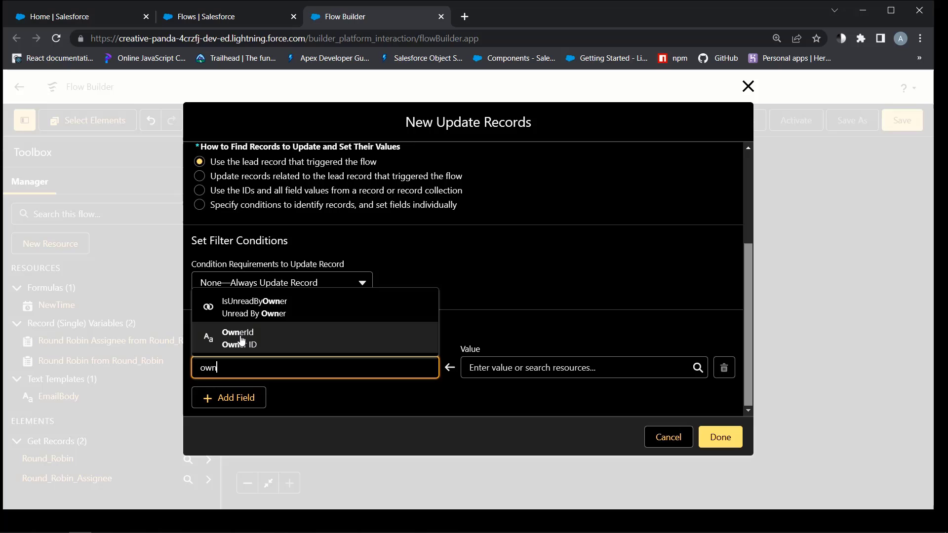
click(220, 335)
click(488, 366)
scroll(552, 269, down, 5)
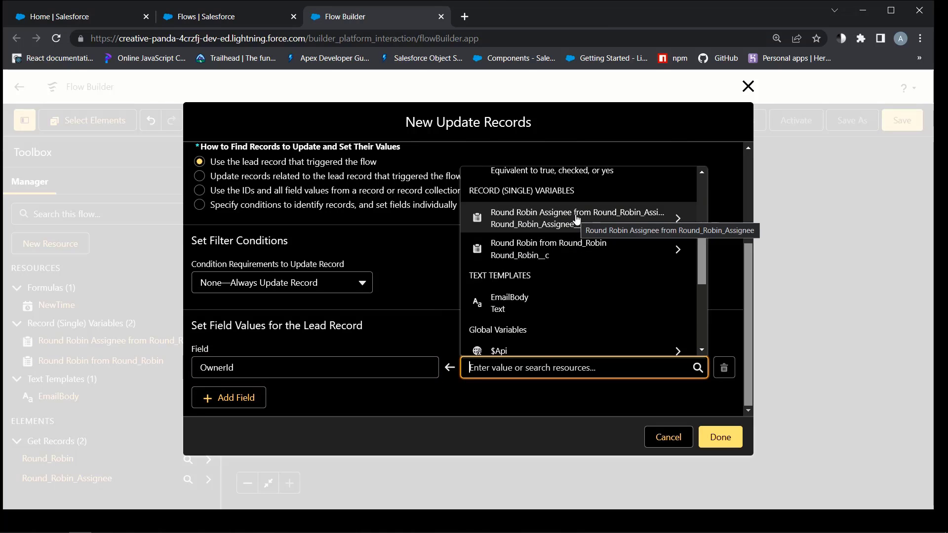
click(576, 220)
scroll(568, 223, down, 4)
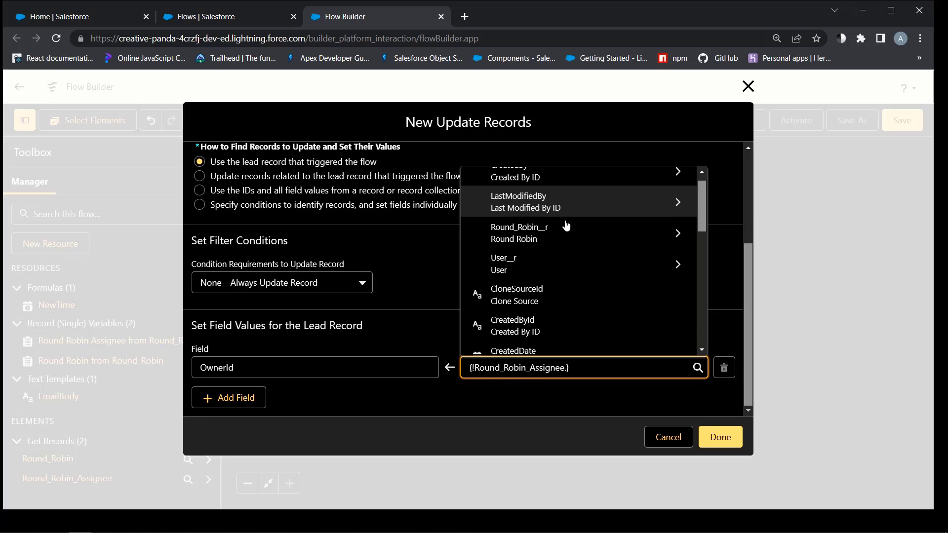
click(513, 251)
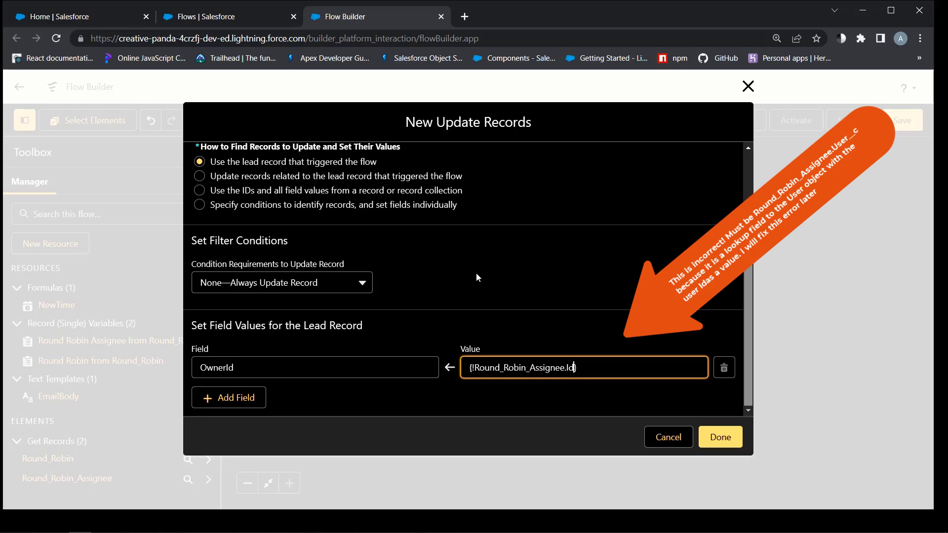
click(722, 438)
Add another Update Records step below Update Lead Owner, labelled Update Assignee
click(490, 317)
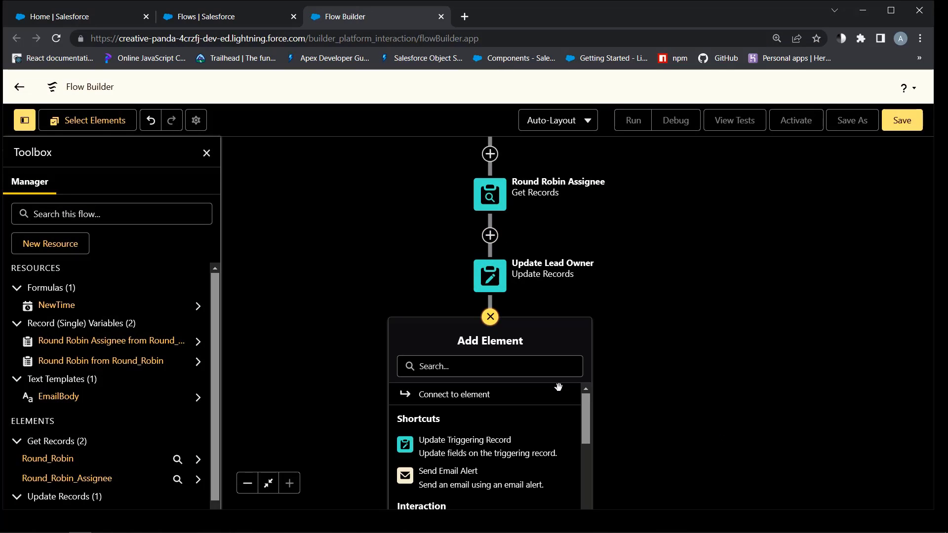
drag(588, 440, 522, 510)
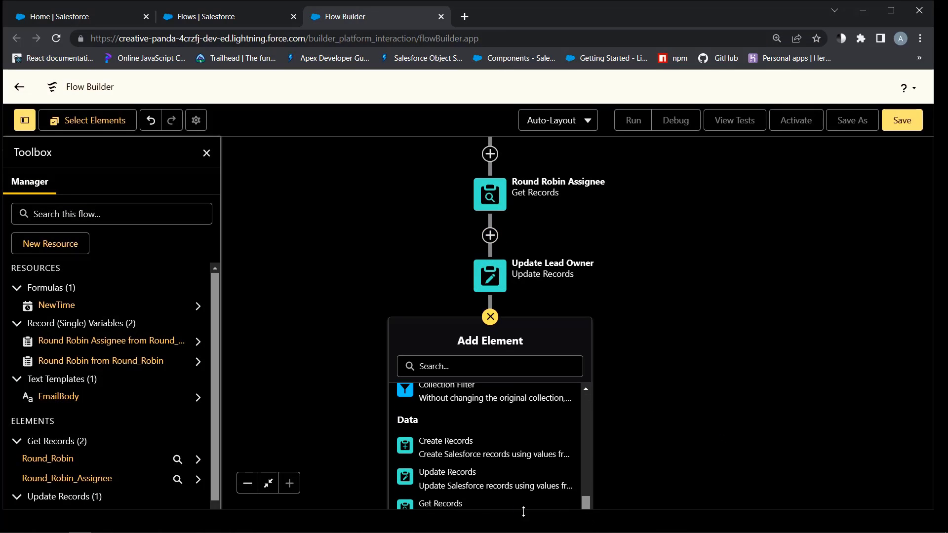
drag(616, 458, 626, 387)
click(606, 390)
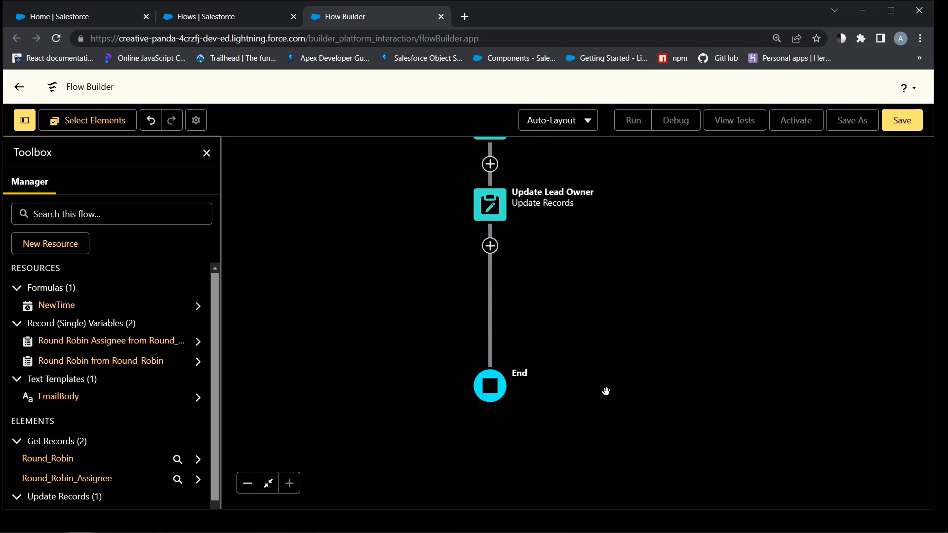
click(490, 241)
scroll(494, 380, down, 5)
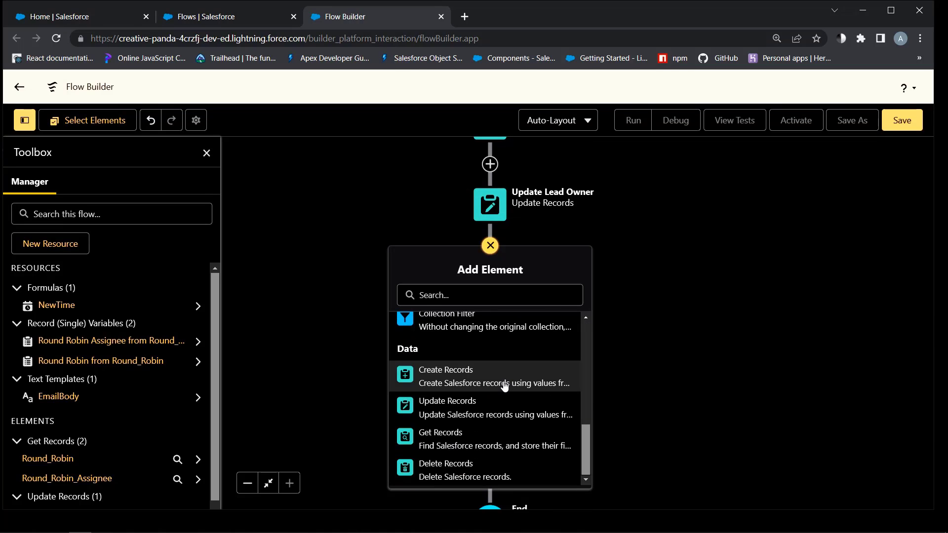
click(459, 402)
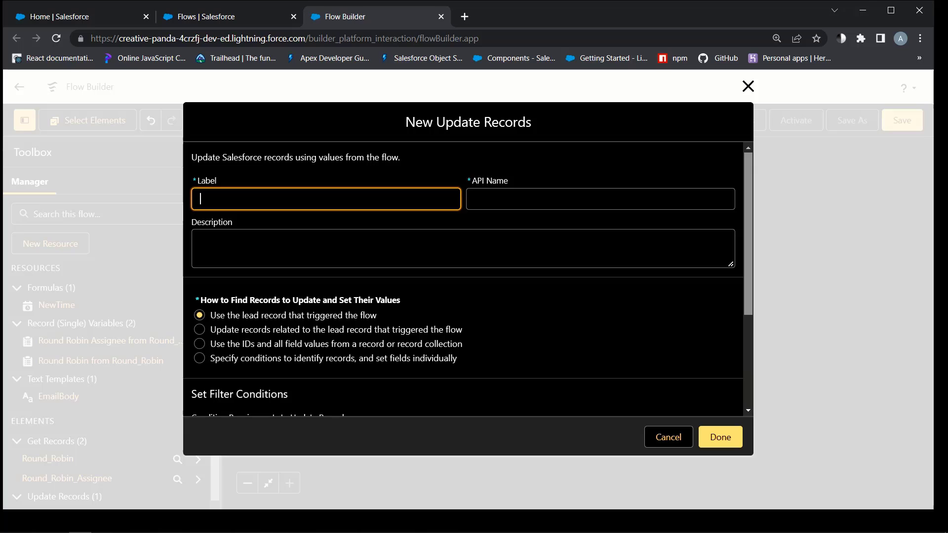
text(Up)
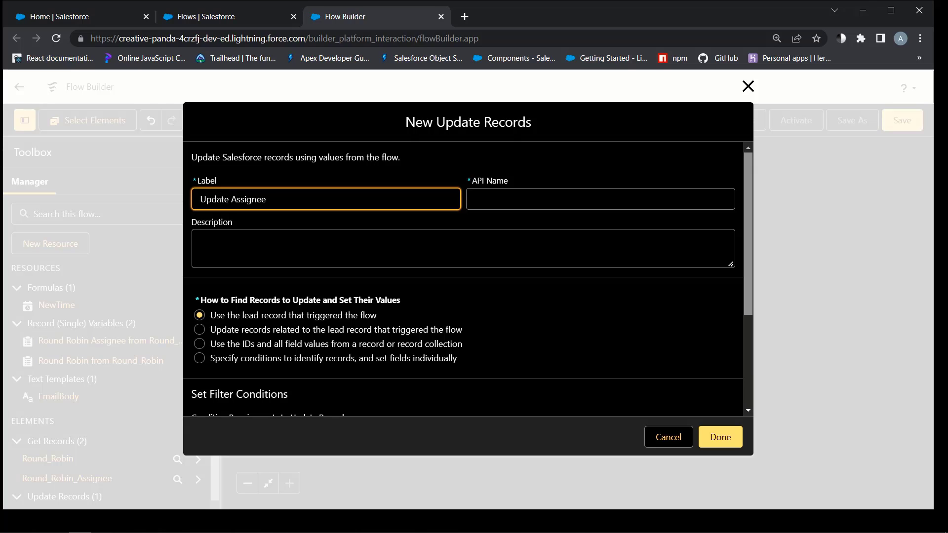
text(date Assignee)
click(220, 250)
Target Round Robin Assignee records whose Id equals {!Round_Robin_Assignee.Id}
scroll(220, 250, down, 3)
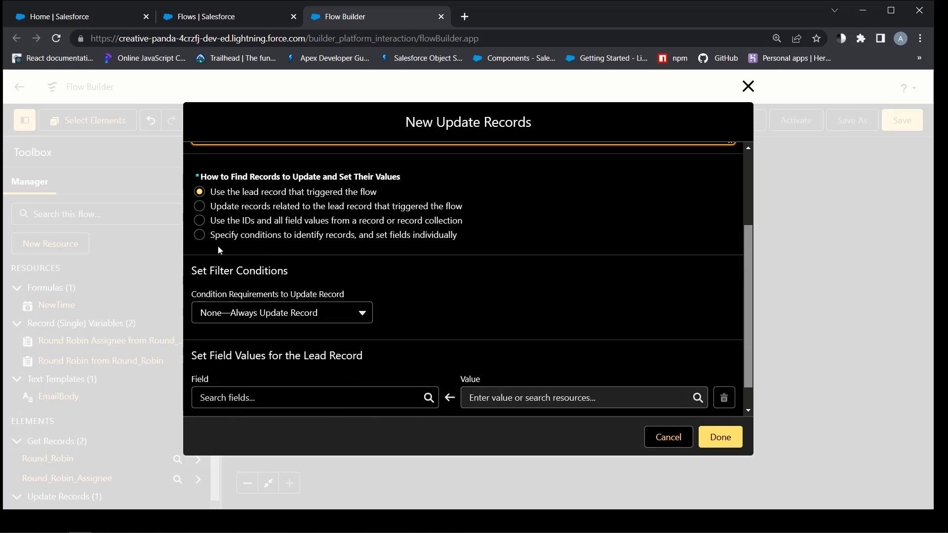
click(200, 236)
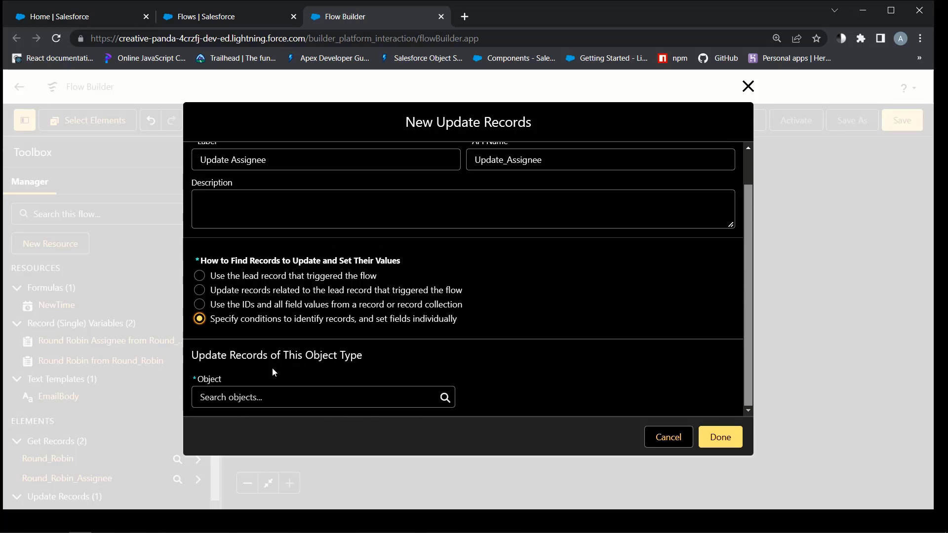
click(296, 398)
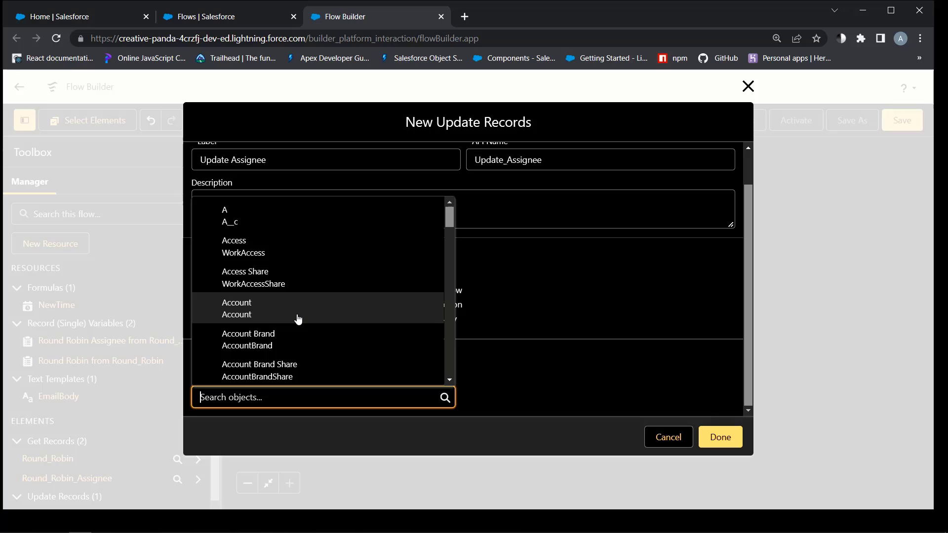
text(roun)
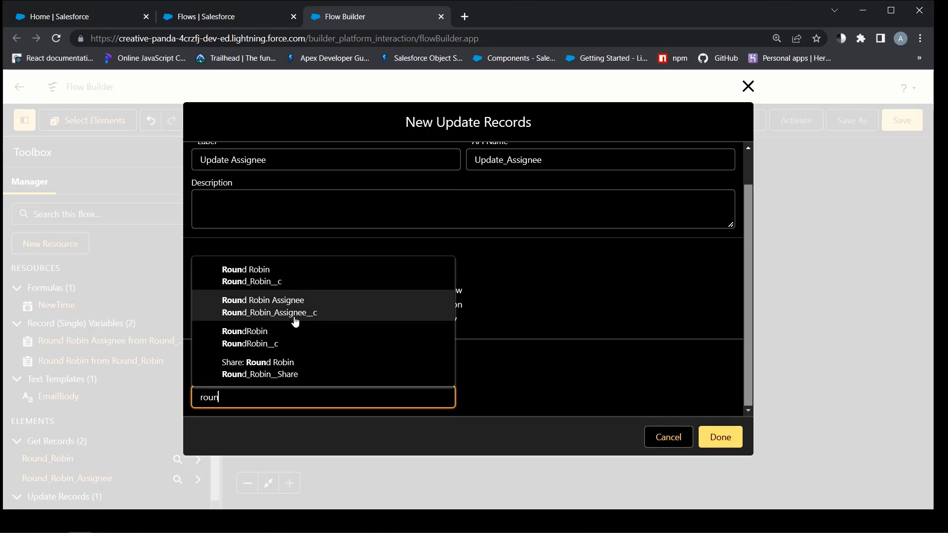
click(252, 308)
scroll(389, 332, down, 4)
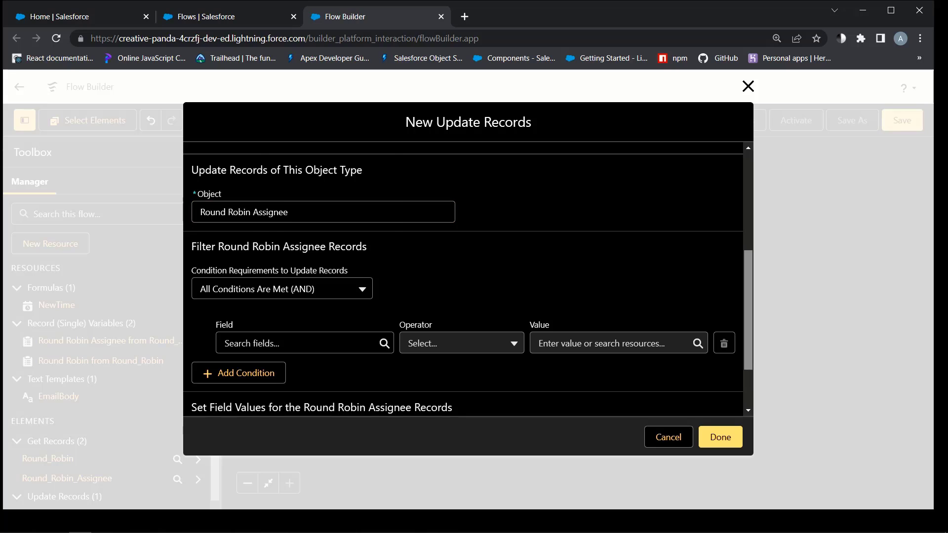
click(271, 343)
click(271, 286)
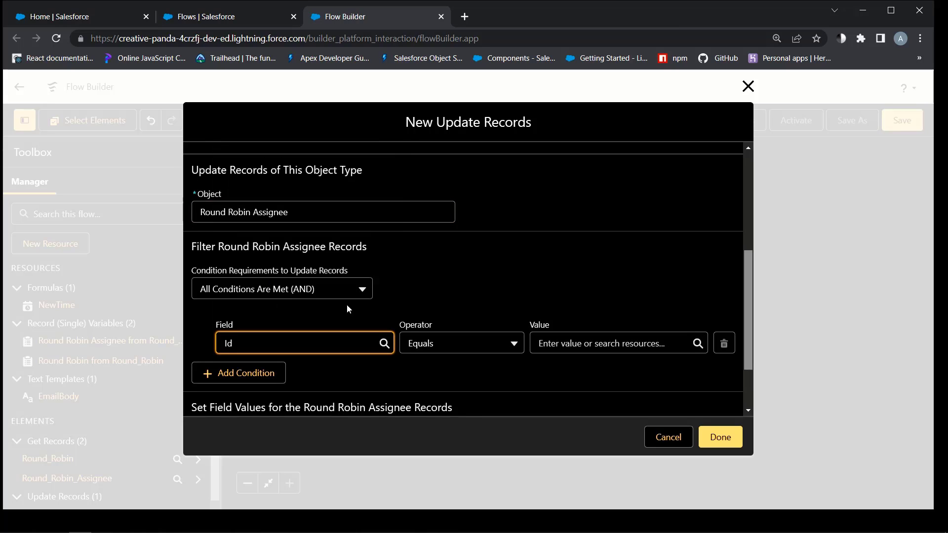
click(608, 343)
scroll(625, 260, down, 5)
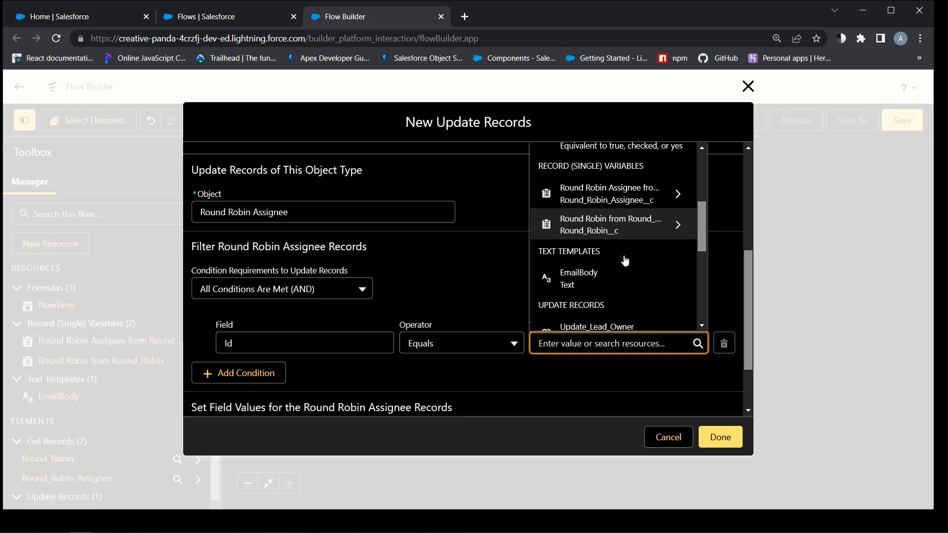
click(647, 200)
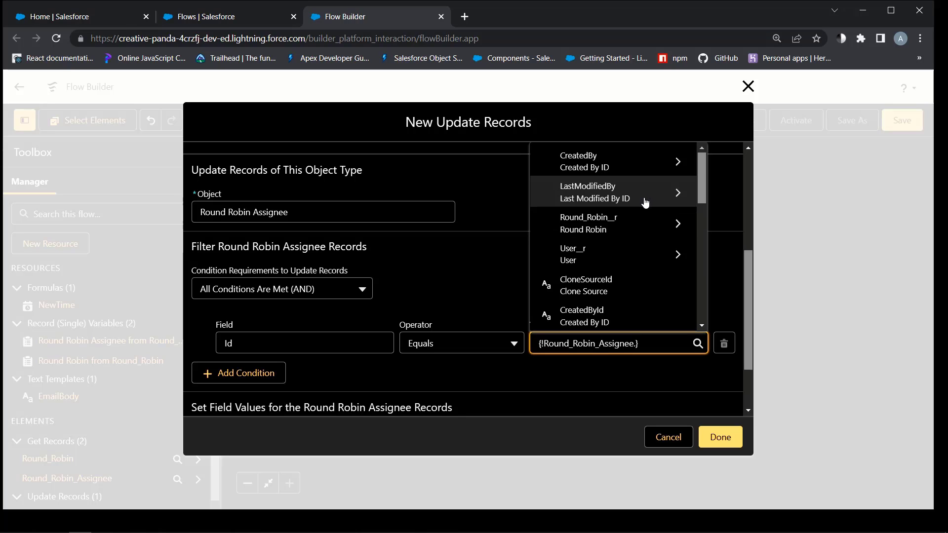
scroll(609, 252, down, 3)
click(582, 223)
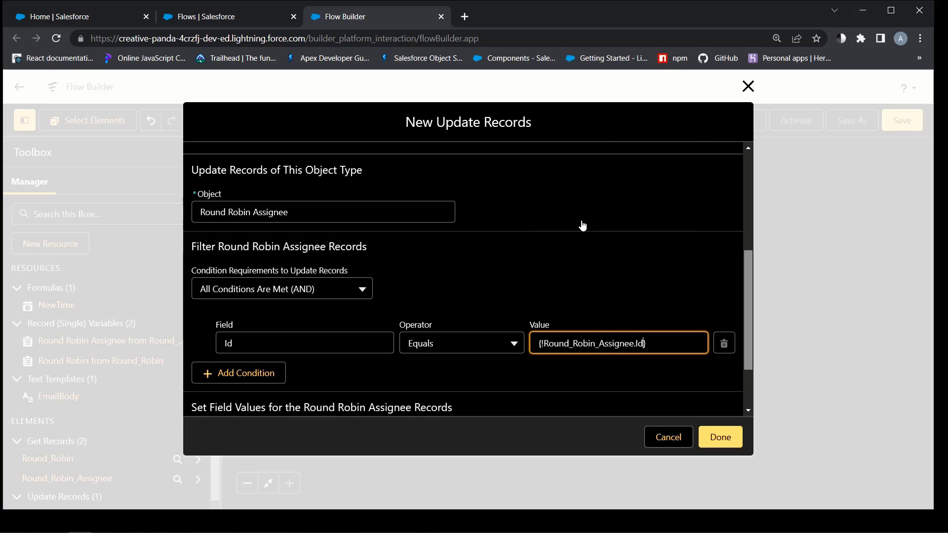
Set Last_Assigned__c to {!NewTime} and save the Update Assignee step
scroll(475, 271, down, 2)
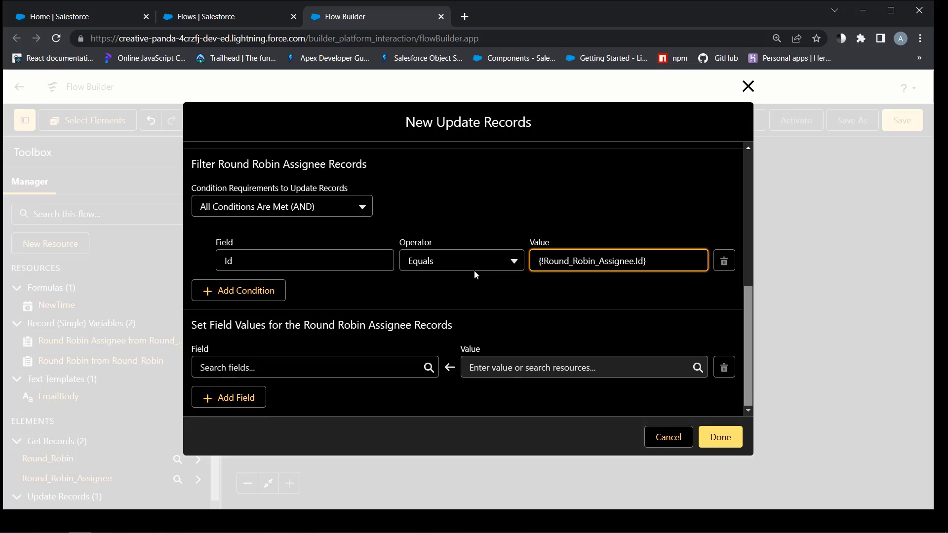
click(306, 368)
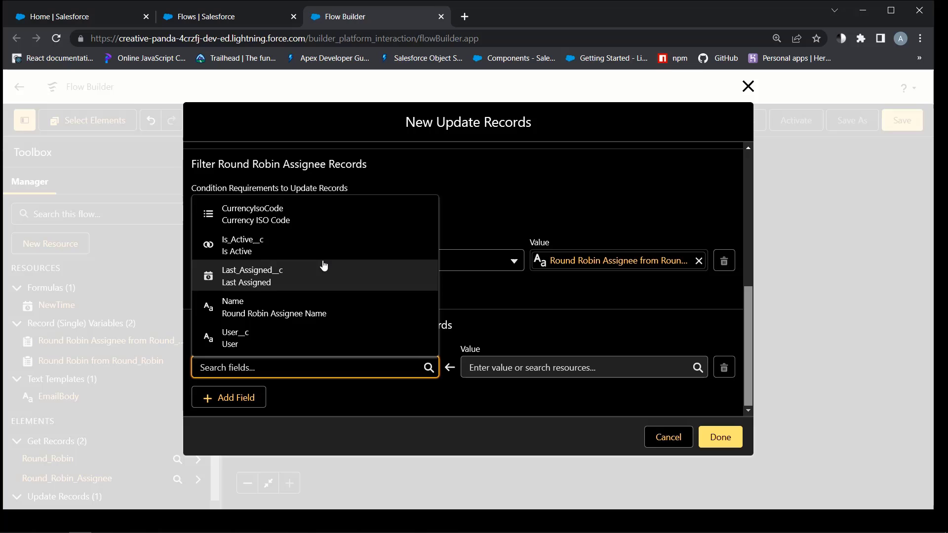
click(233, 275)
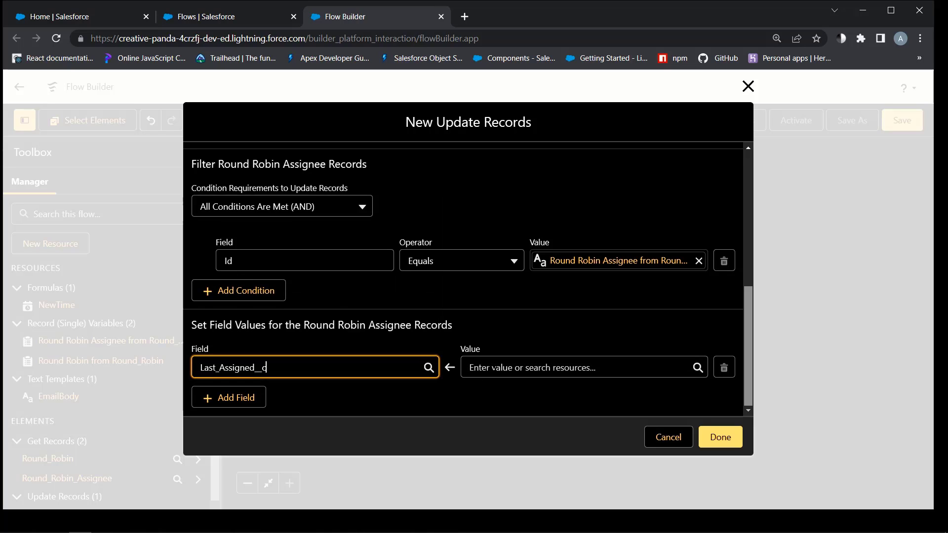
click(470, 368)
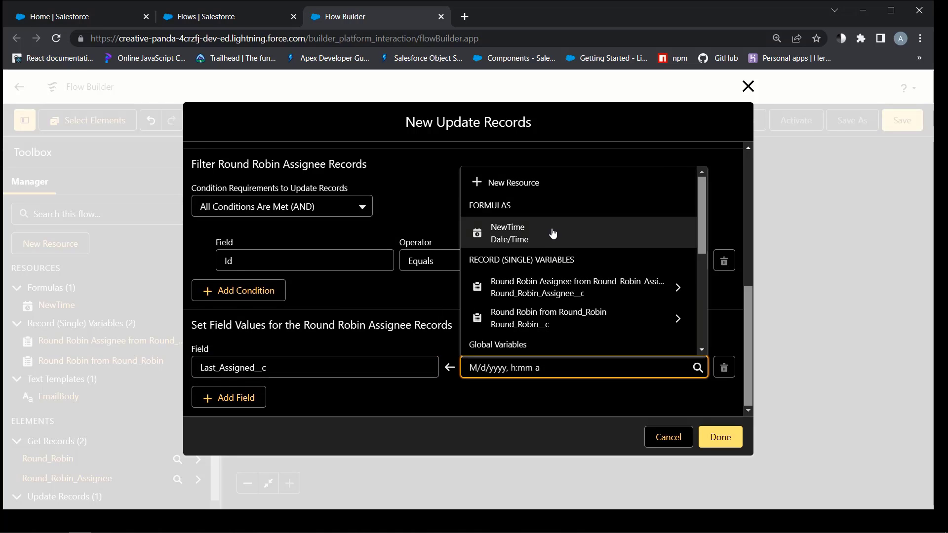
click(493, 236)
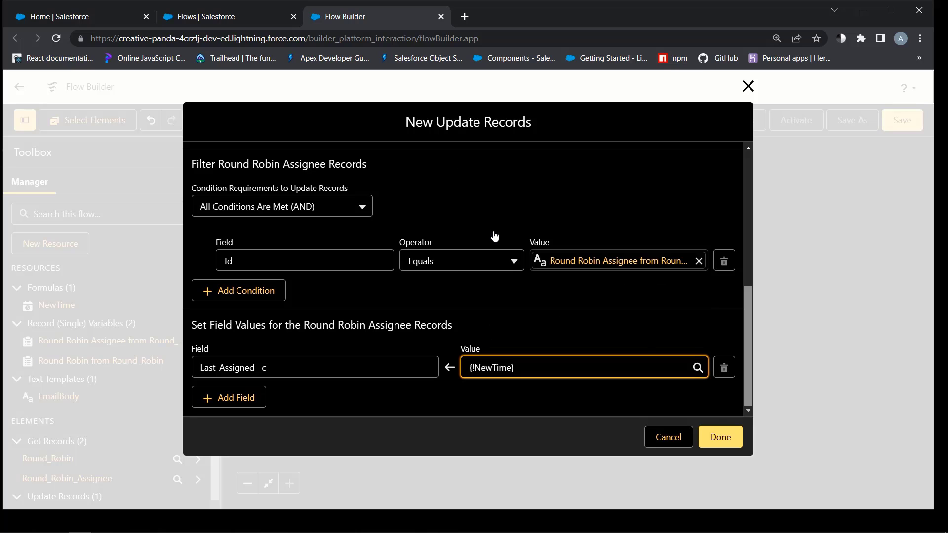
click(719, 436)
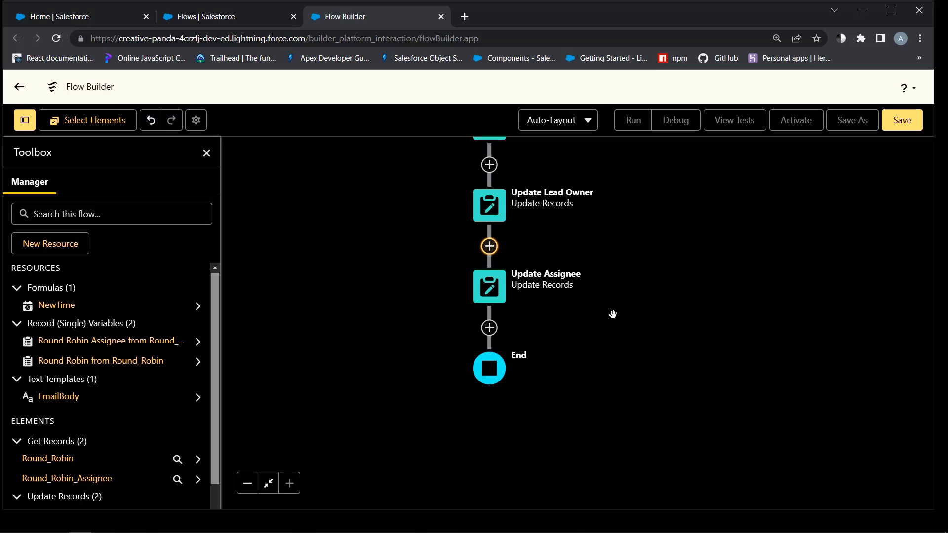
Insert an Action element after the Update Assignee step
scroll(642, 371, up, 5)
scroll(662, 332, down, 5)
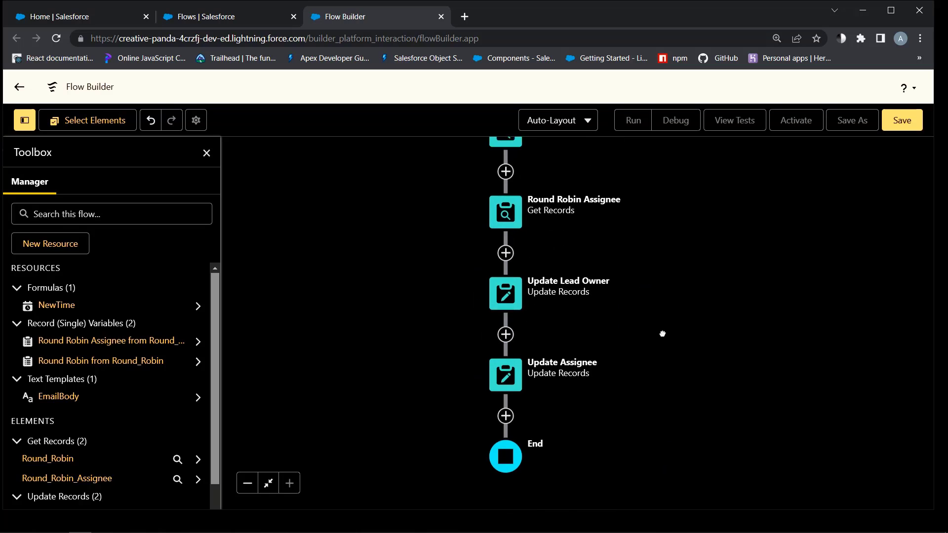
click(495, 336)
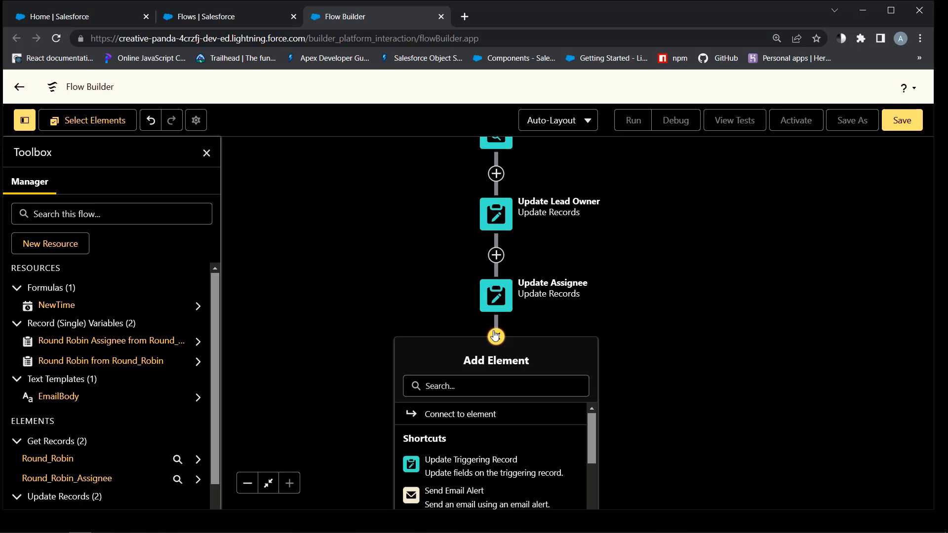
scroll(494, 469, down, 2)
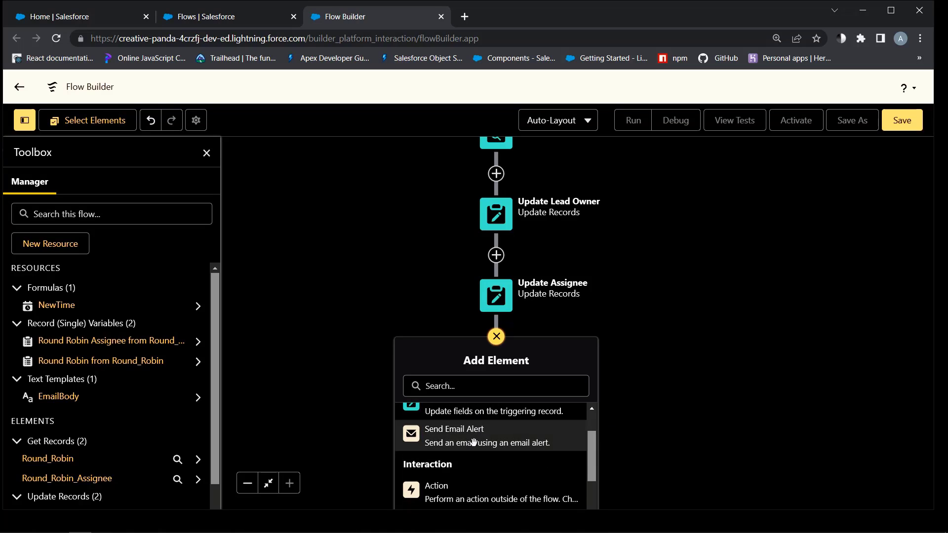
click(438, 490)
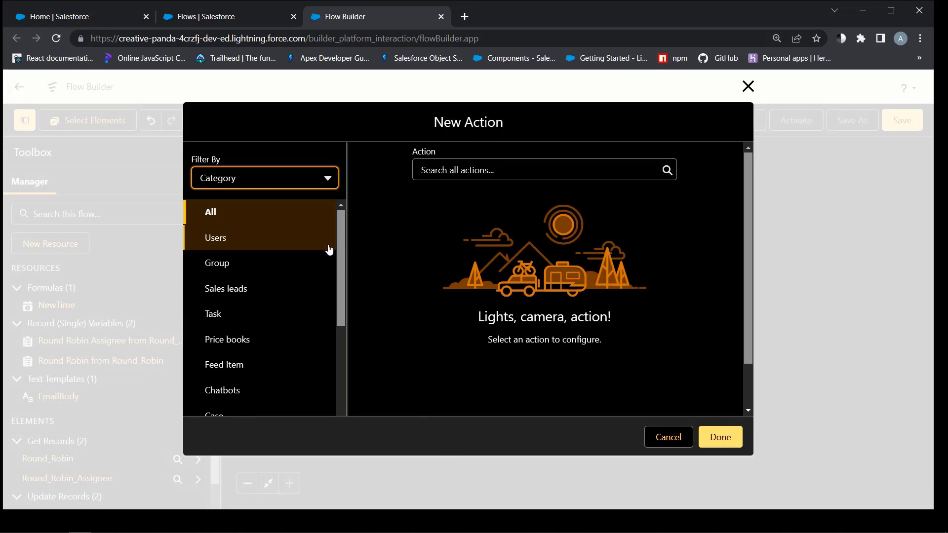
Choose the Send Email action from the Email category and label it Send Email
drag(340, 249, 344, 354)
scroll(279, 328, down, 1)
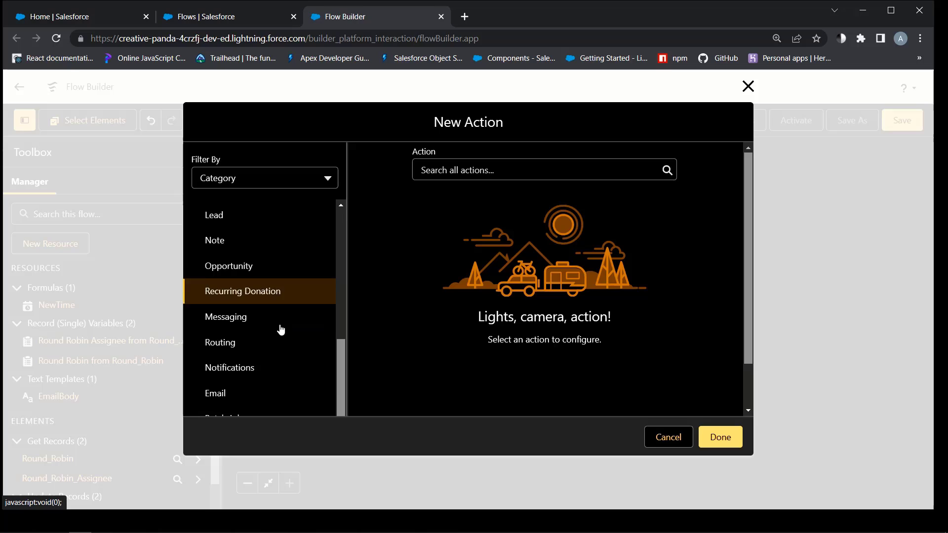
click(238, 382)
click(467, 170)
click(464, 198)
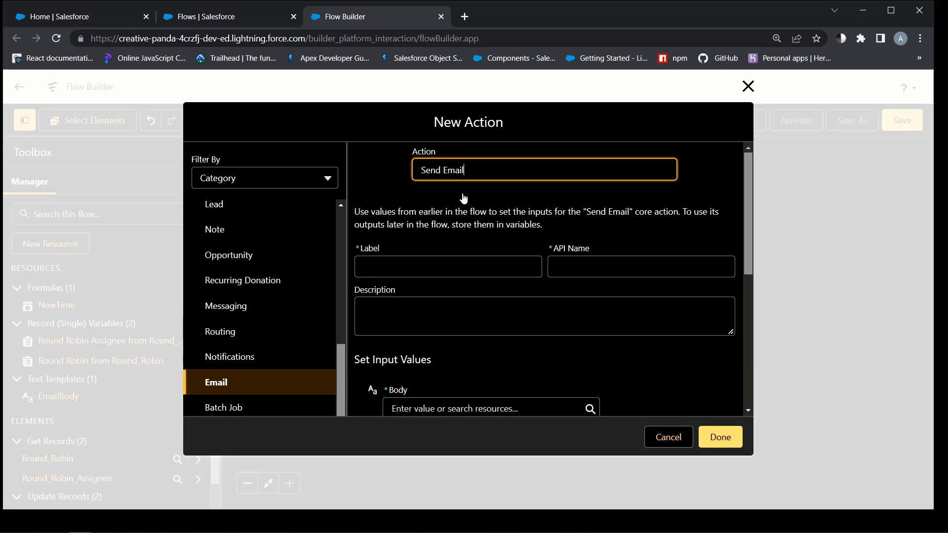
key(Tab)
text(Send )
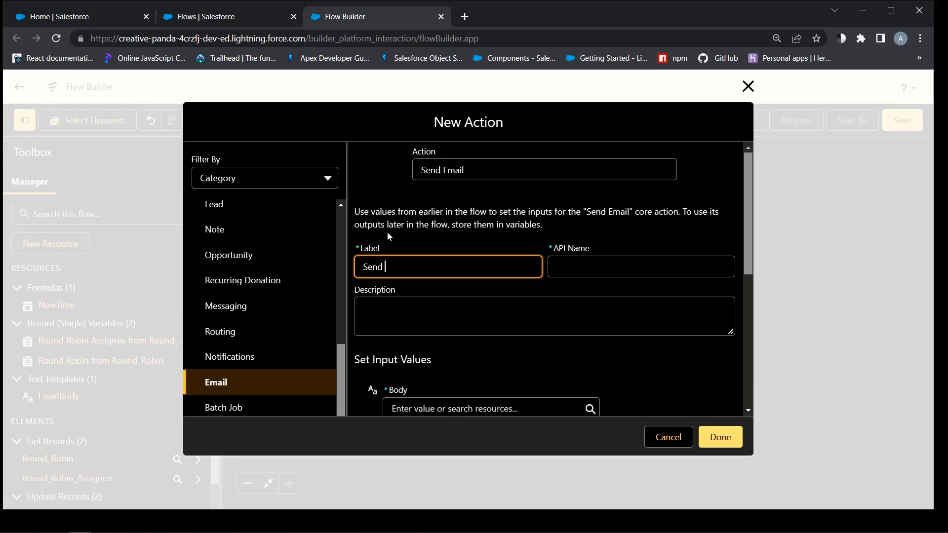
text(Email)
key(Tab)
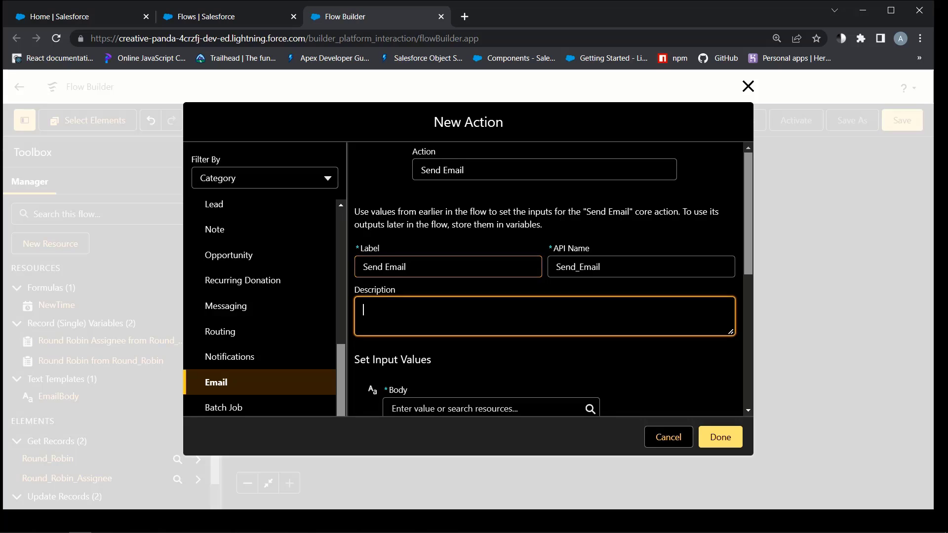
Set the email body to {!EmailBody} and the subject to Email Alert
click(591, 288)
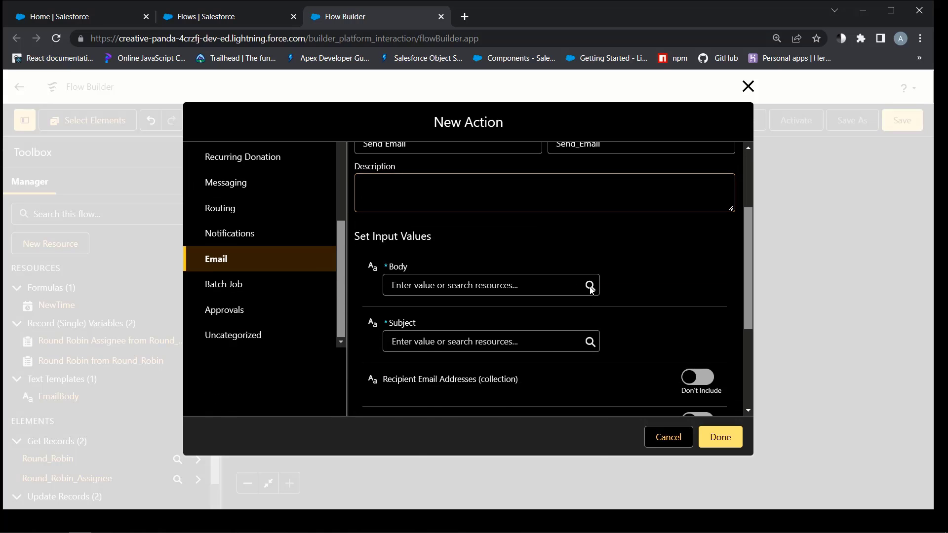
scroll(524, 345, down, 4)
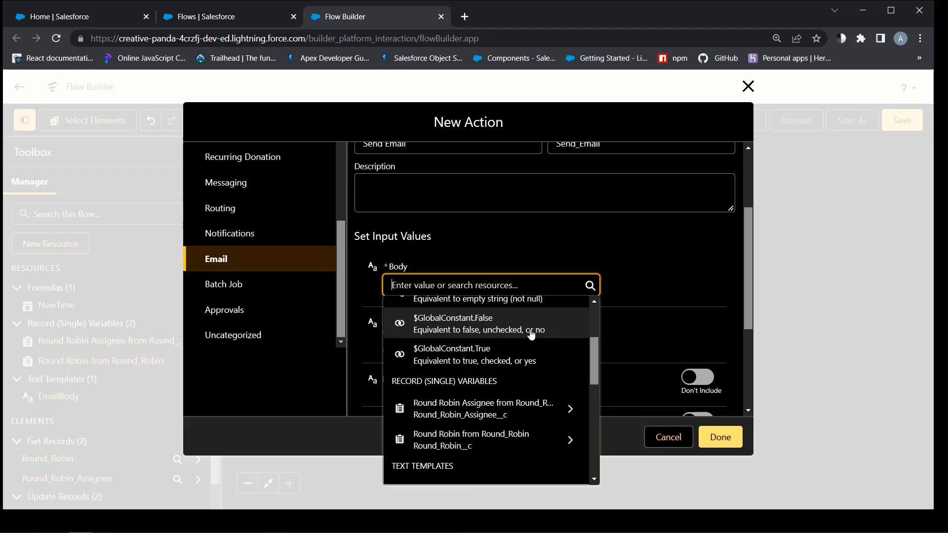
click(437, 431)
click(484, 341)
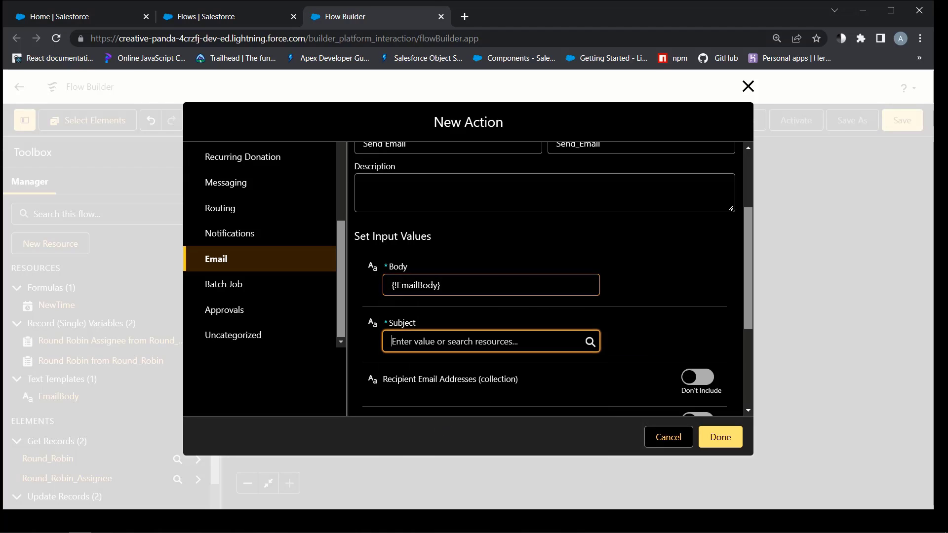
text(Email Alert)
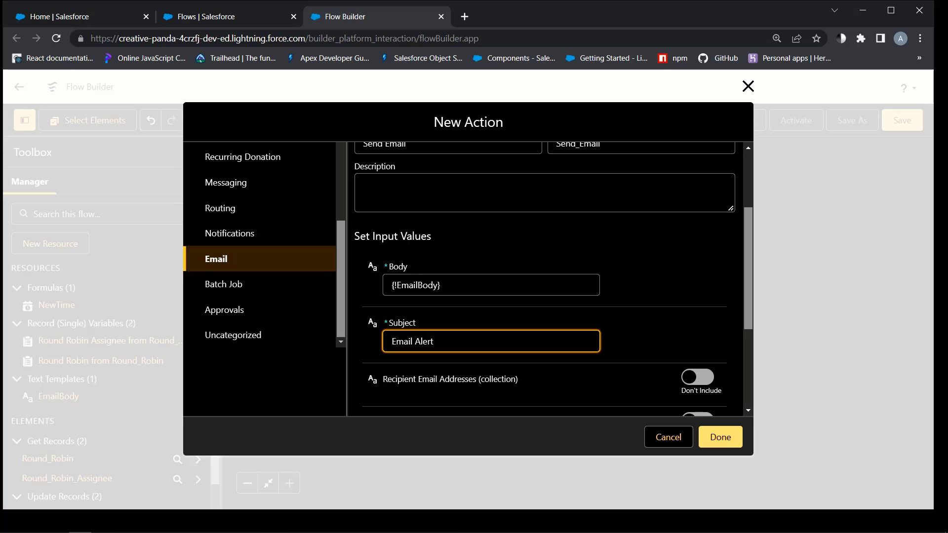
click(466, 310)
Include recipient addresses set to {!Round_Robin_Assignee.User__r.Email}
scroll(650, 315, down, 3)
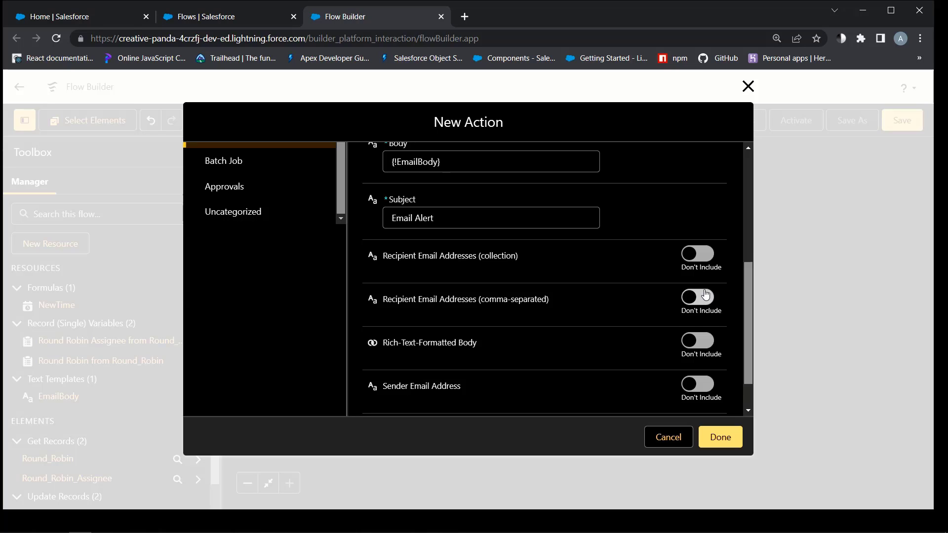
click(706, 295)
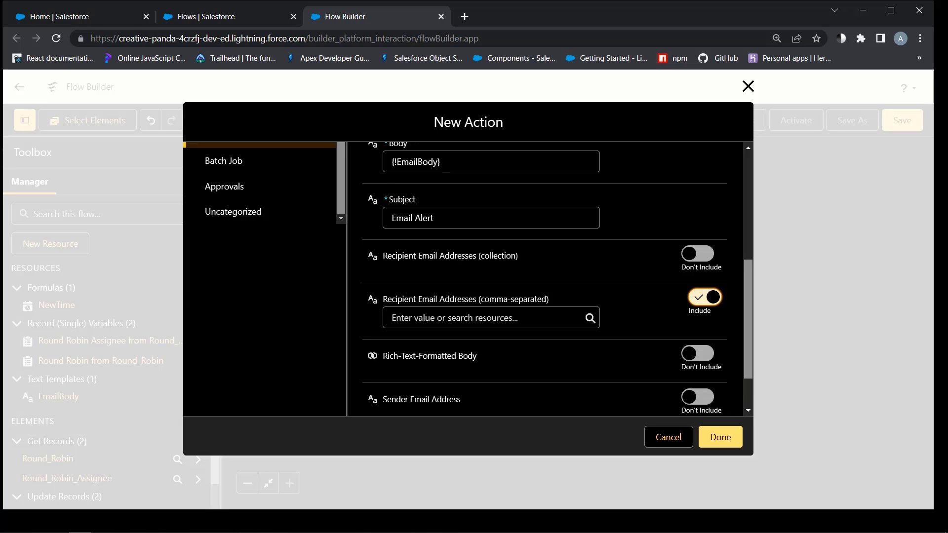
click(543, 317)
scroll(536, 212, down, 1)
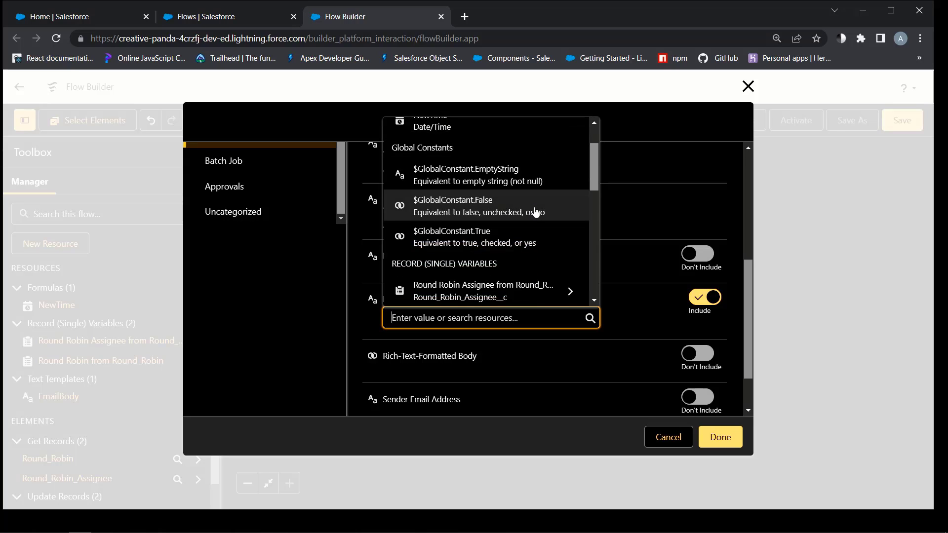
scroll(535, 213, down, 1)
click(522, 228)
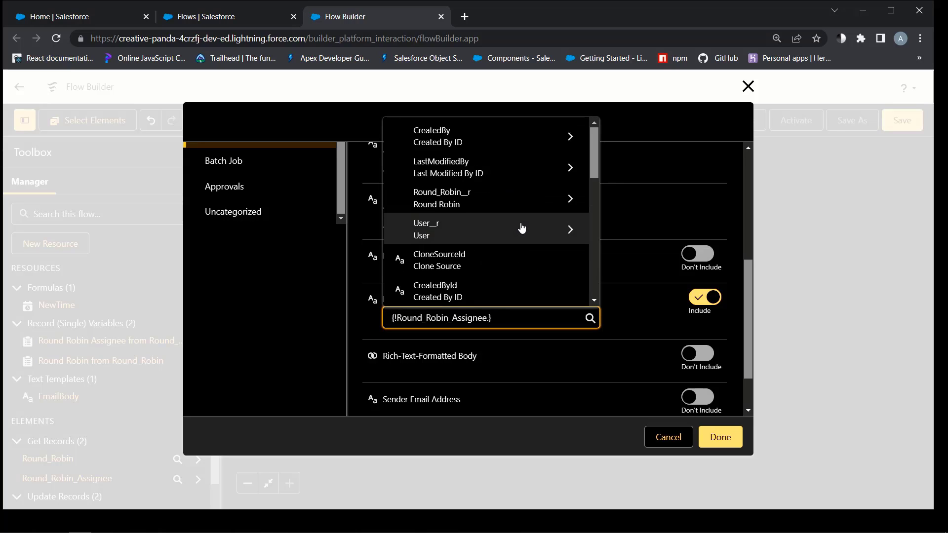
click(459, 227)
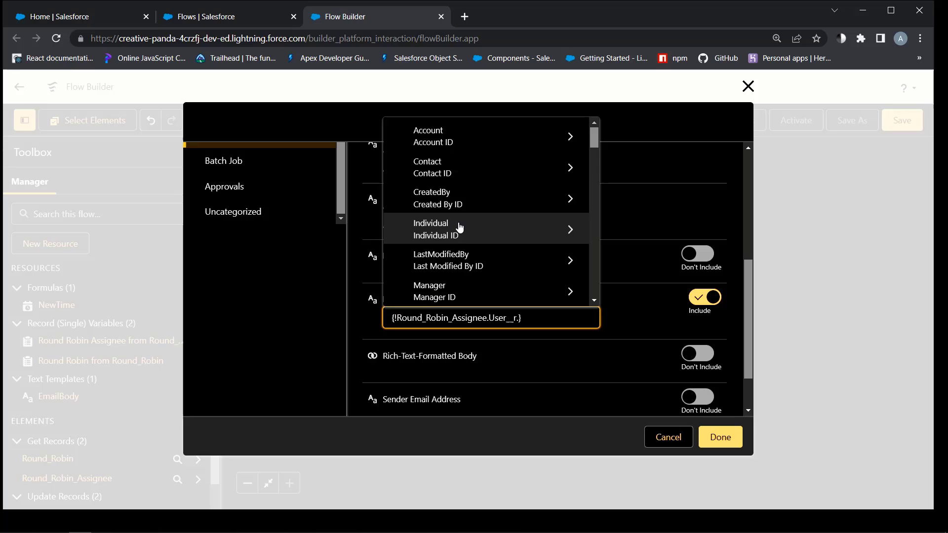
scroll(504, 210, down, 1)
scroll(508, 208, down, 6)
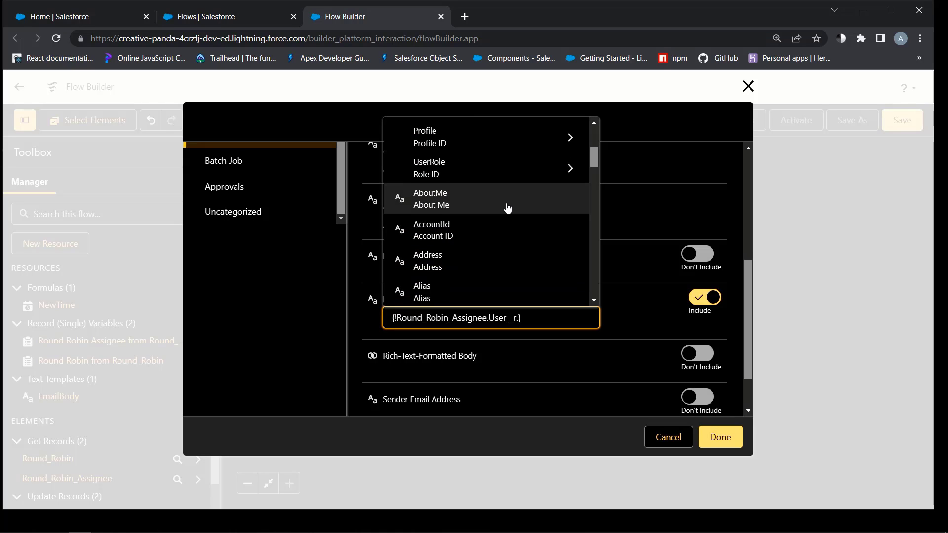
scroll(508, 208, down, 8)
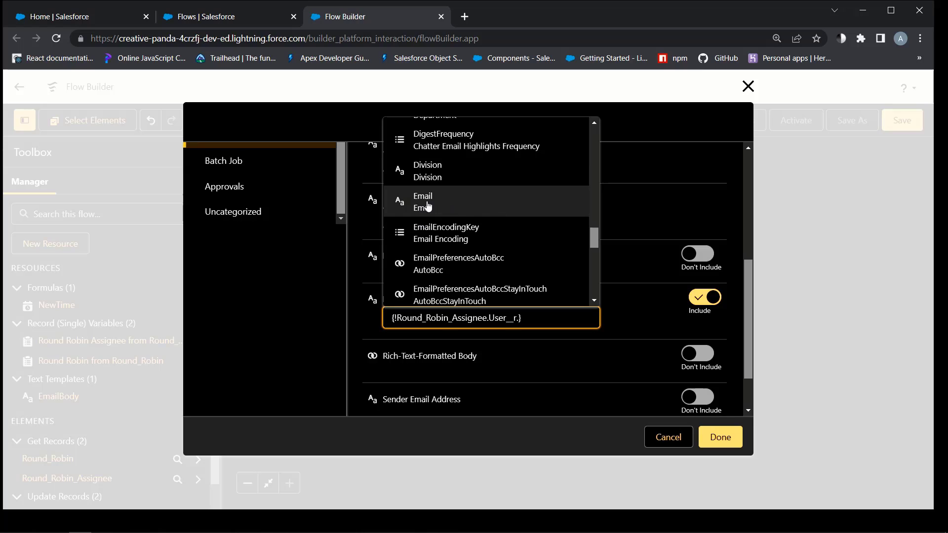
click(428, 205)
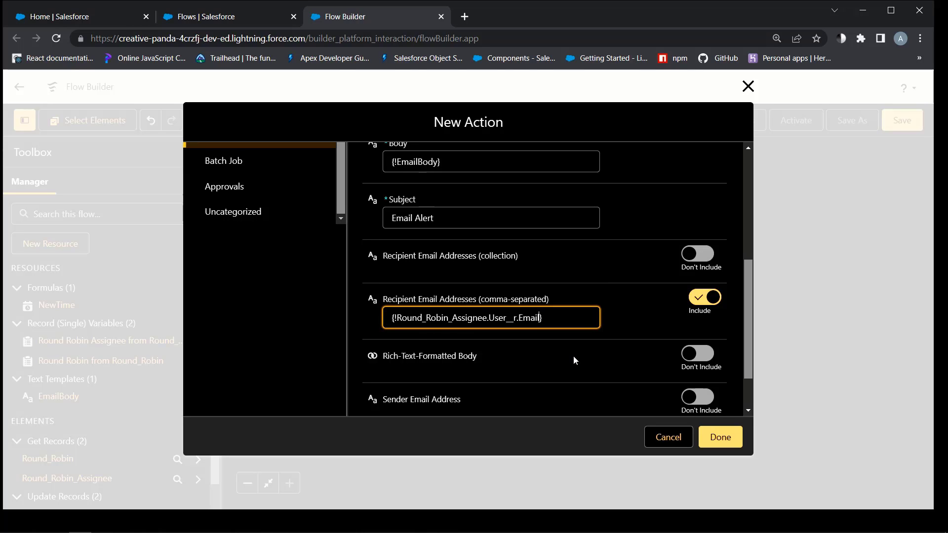
scroll(574, 356, down, 2)
Confirm the Send Email action so it is added to the flow
click(721, 437)
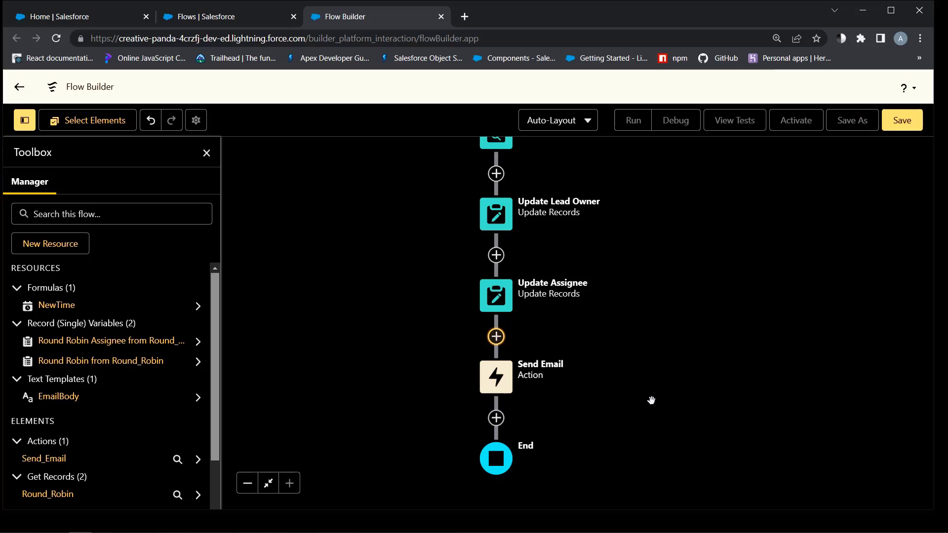
scroll(650, 277, up, 5)
scroll(624, 364, down, 3)
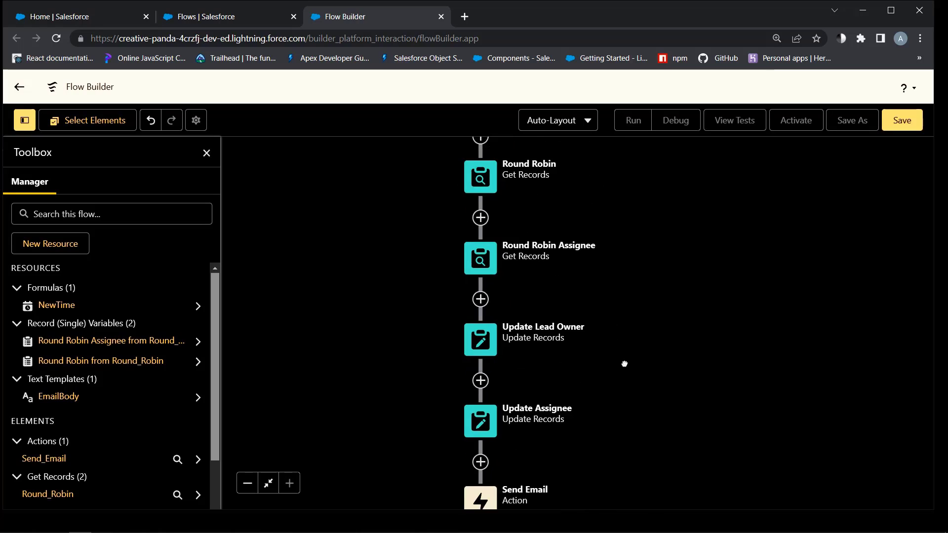
scroll(625, 364, down, 2)
scroll(625, 364, up, 3)
Save the flow as Round Robin Flow, activate it, and go back to the Flows list
click(894, 127)
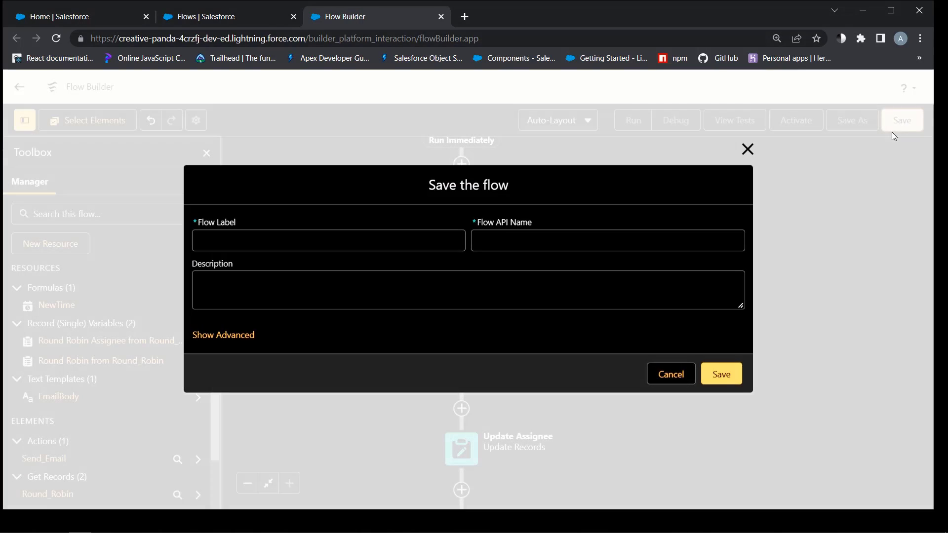
text(Round Robin)
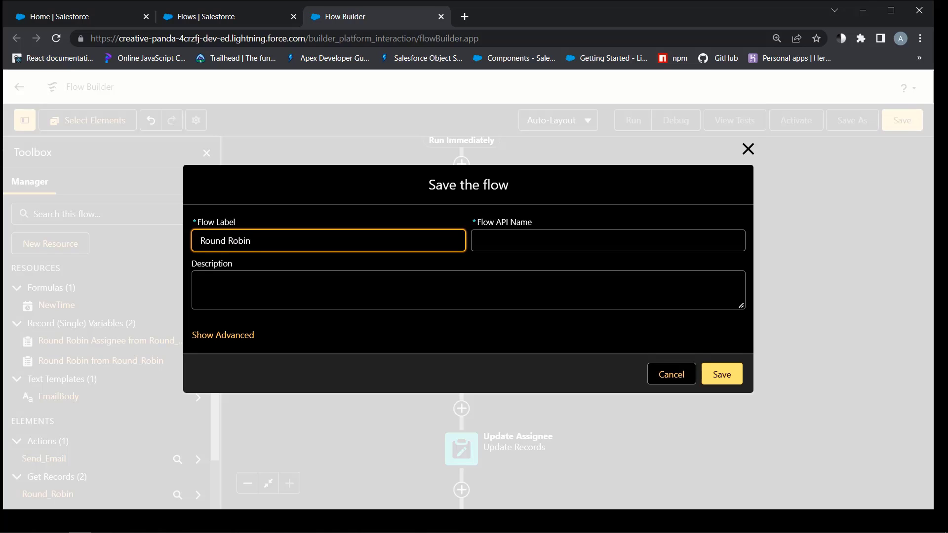
text( Flow)
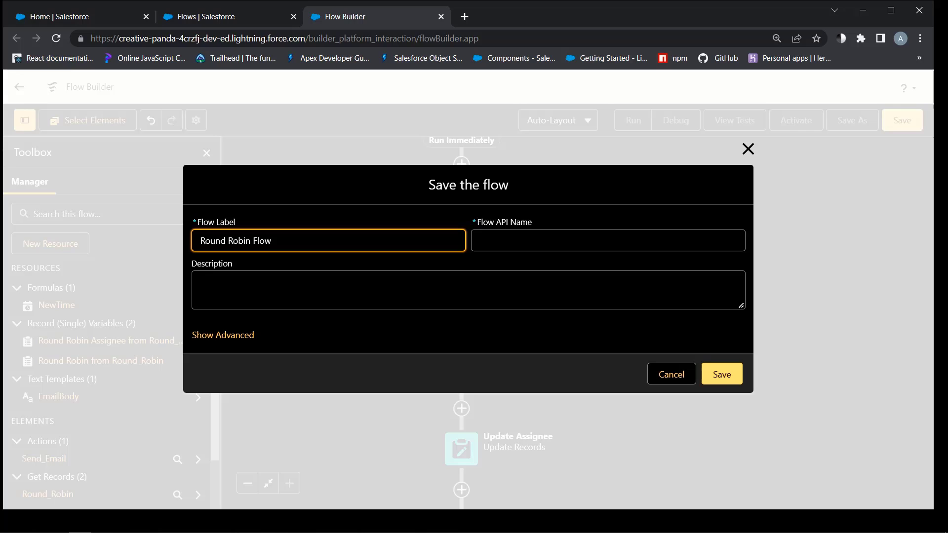
click(201, 284)
click(722, 376)
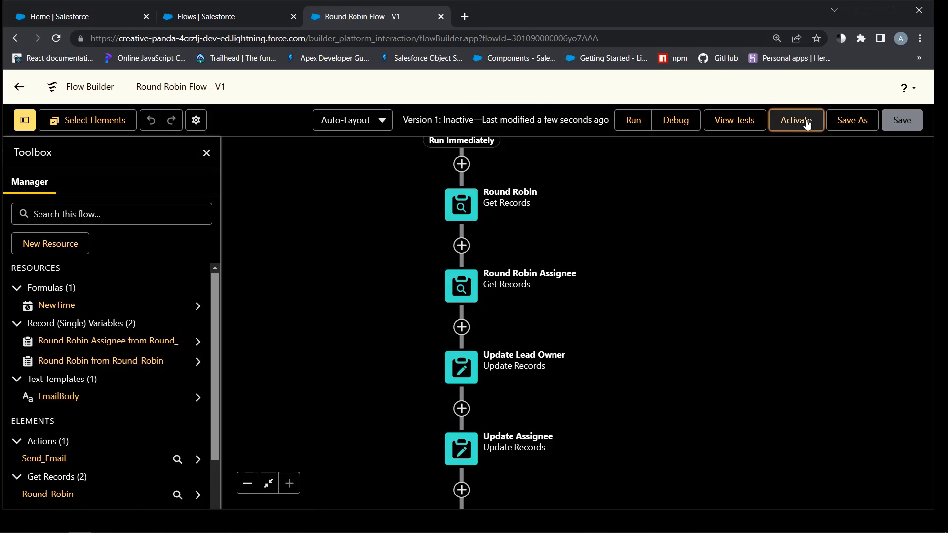
click(796, 120)
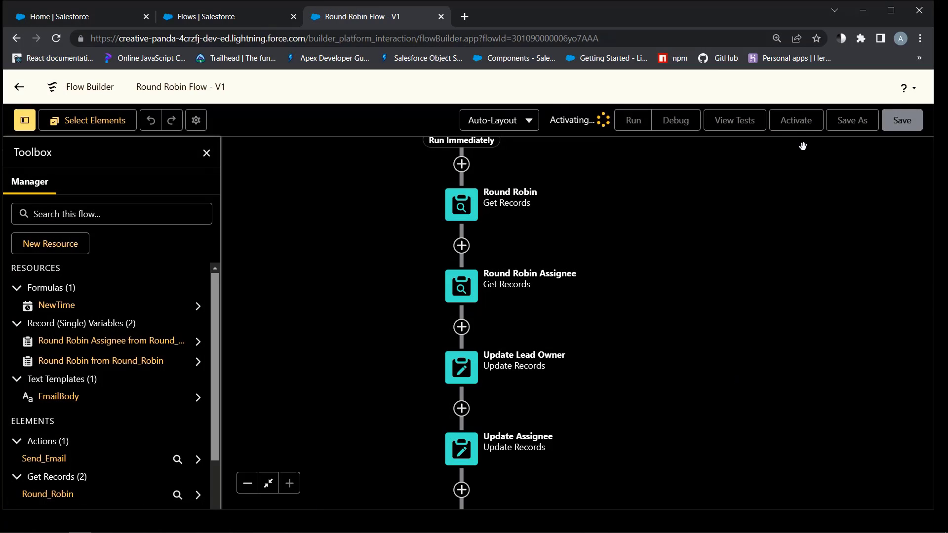
click(18, 86)
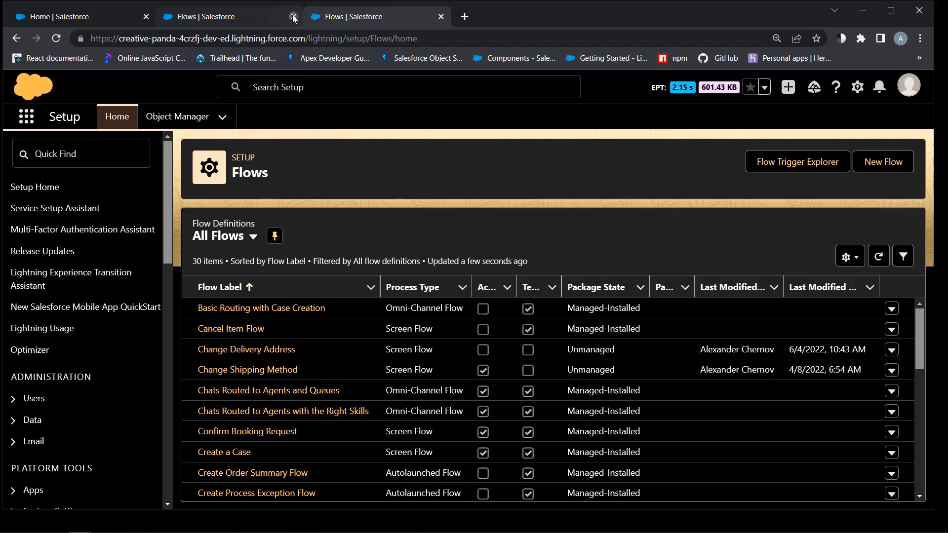
Close the extra Flows tab and start a new lead from the Leads list
click(293, 16)
click(112, 14)
click(239, 116)
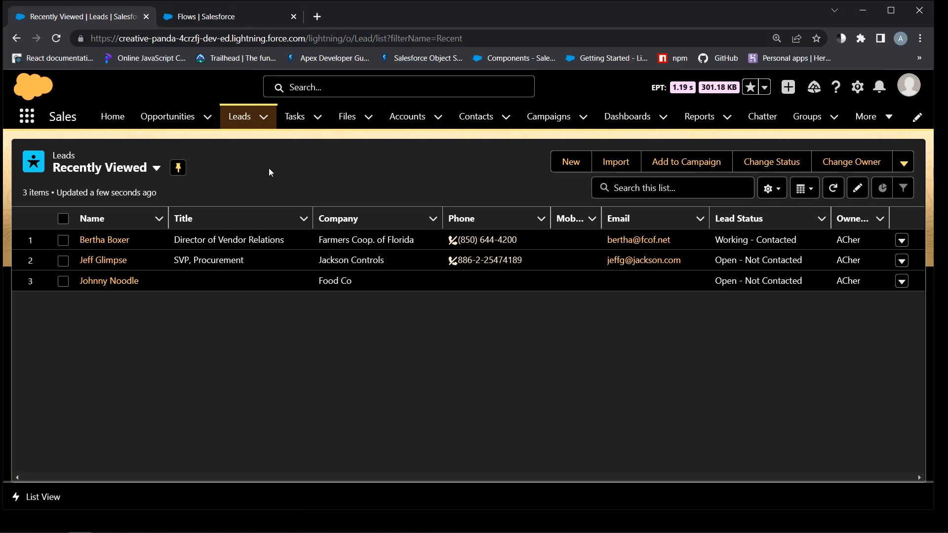
click(562, 163)
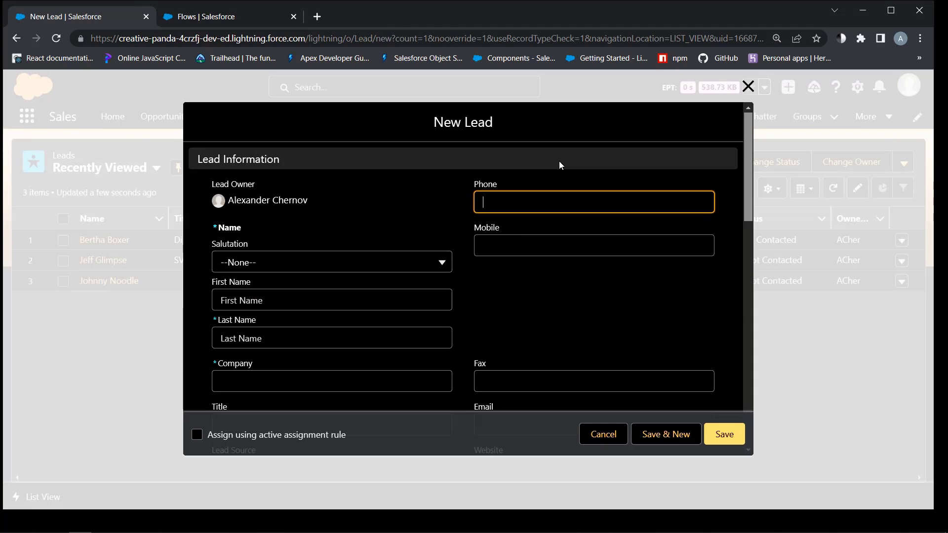
scroll(561, 166, down, 1)
Enter the test lead's first and last name and company Canadian Pacific
click(260, 239)
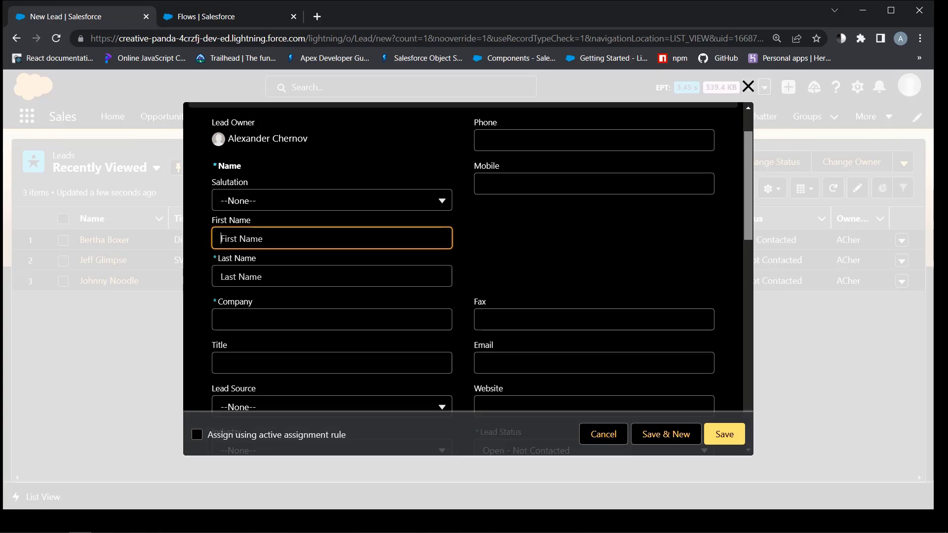
text(R)
key(Tab)
text(R1)
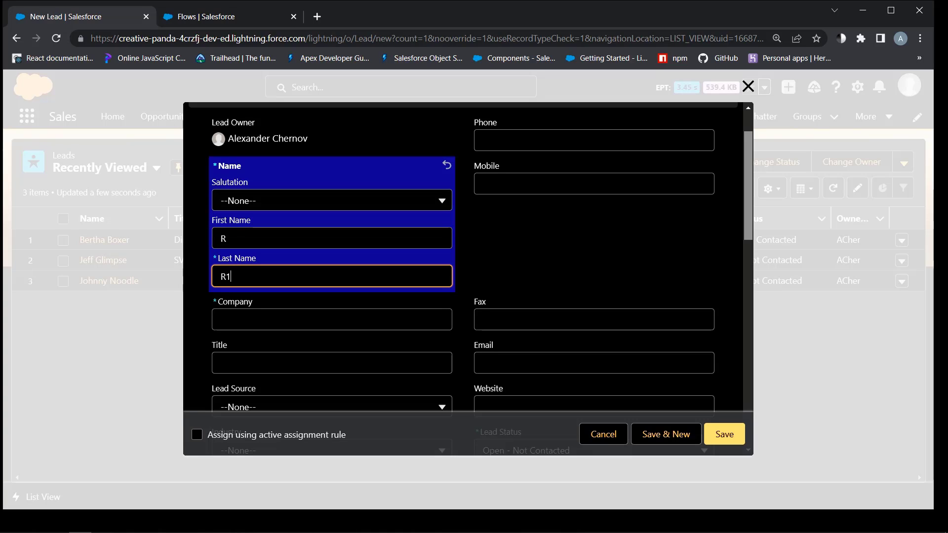
key(Tab)
text(Canadian Pa)
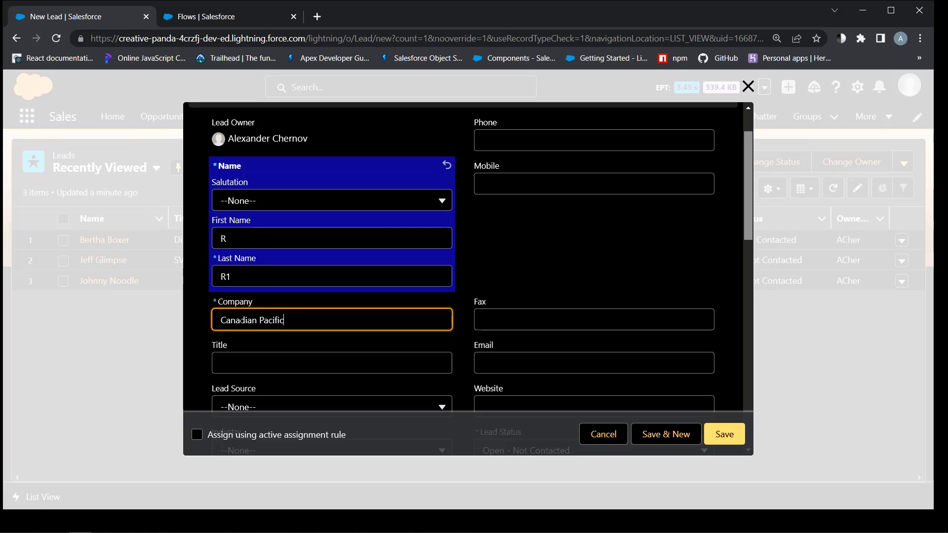
key(Tab)
Set country to Canada, tick the active assignment rule option, and save the lead
scroll(302, 360, down, 8)
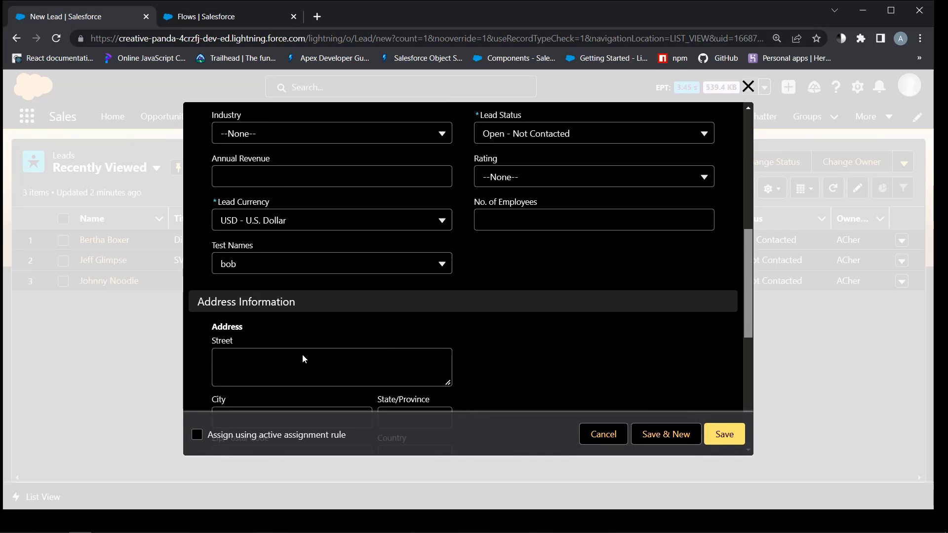
scroll(415, 276, down, 2)
click(414, 270)
text(Canada)
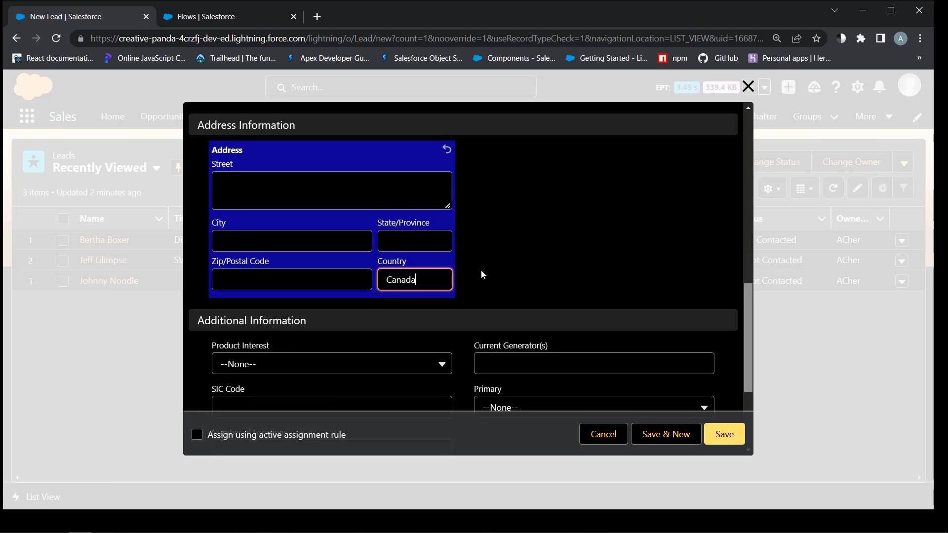
scroll(483, 274, down, 3)
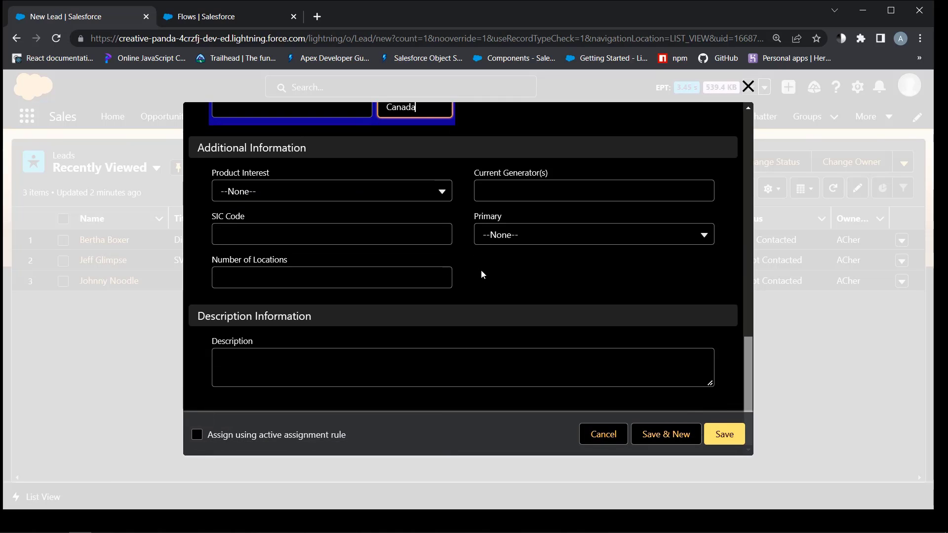
click(199, 436)
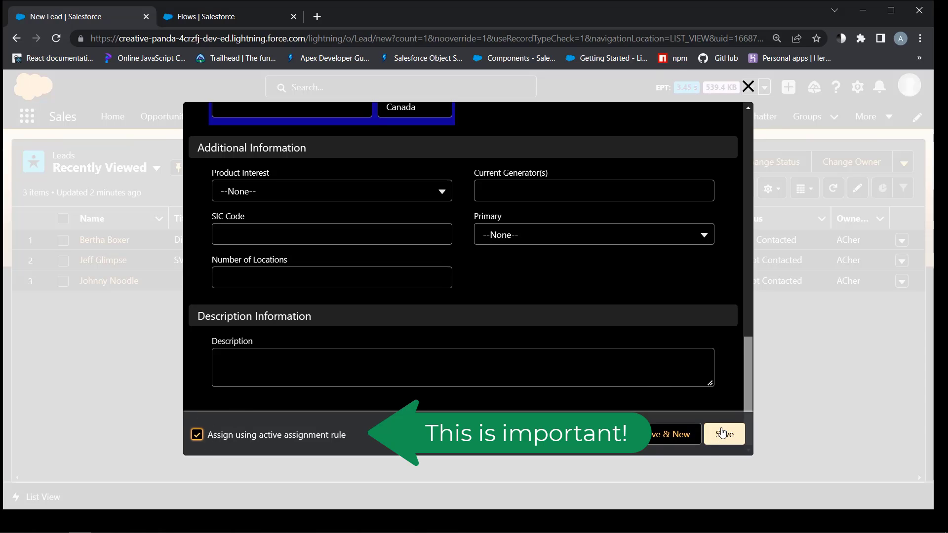
click(722, 434)
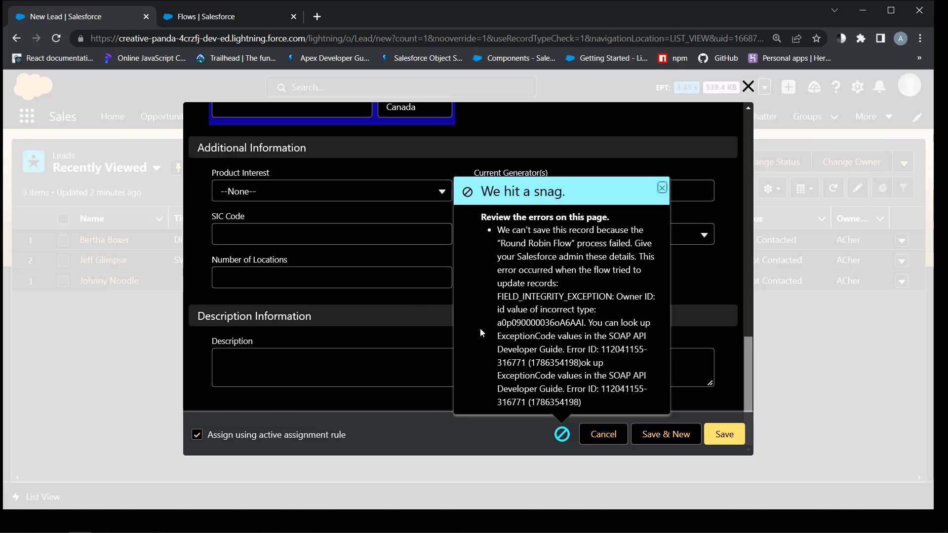
Reopen Round Robin Flow version 1 from the Flows list and select its Update Lead Owner element
key(ctrl+Tab)
scroll(287, 378, down, 5)
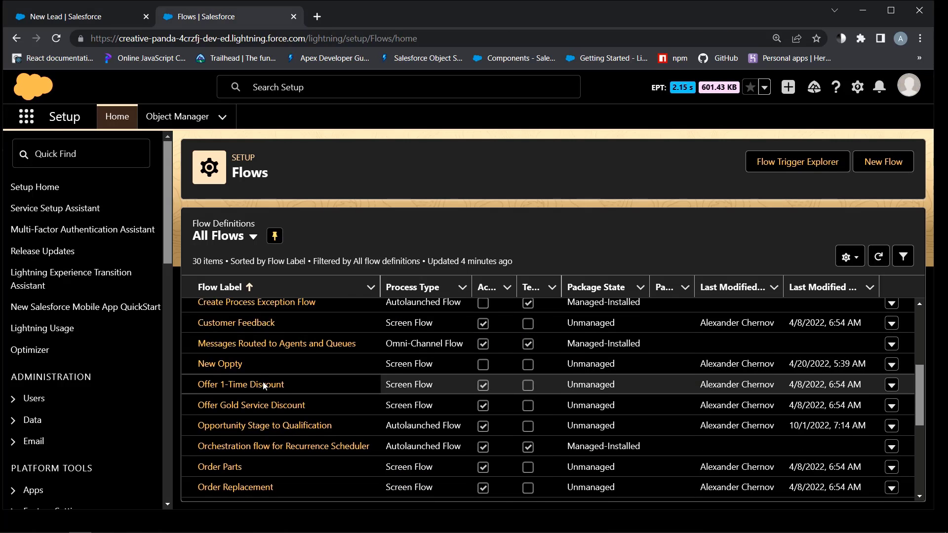
scroll(264, 385, down, 5)
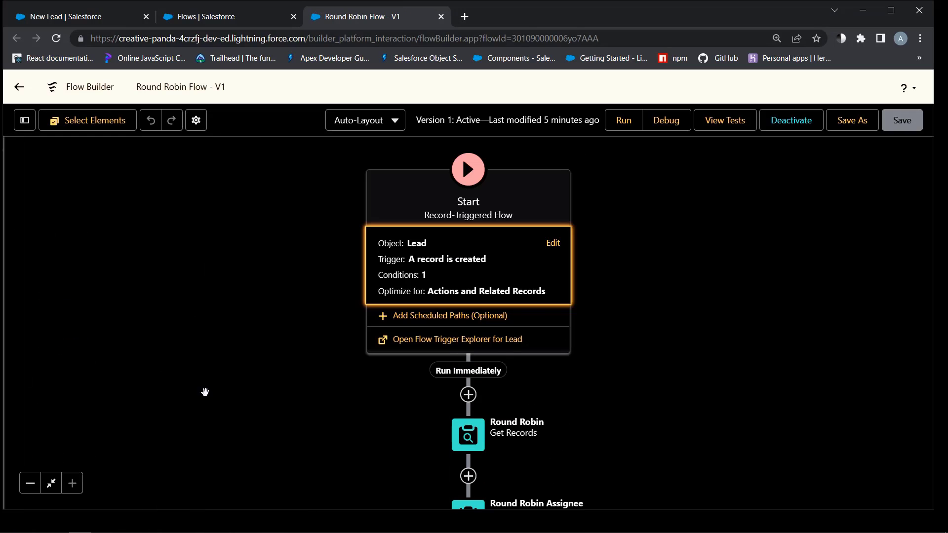
scroll(607, 381, down, 6)
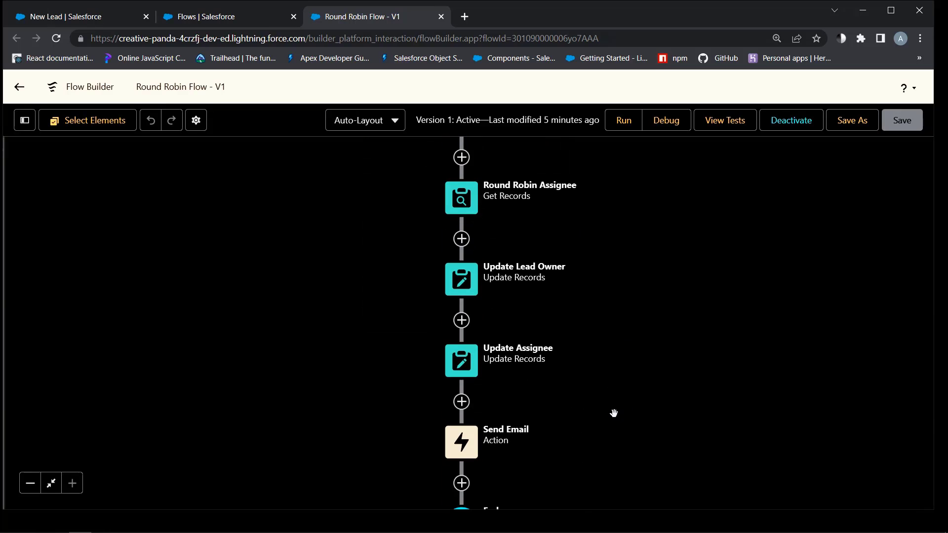
click(461, 280)
Edit Update Lead Owner so OwnerId uses {!Round_Robin_Assignee.User__c} instead of the assignee record
click(418, 450)
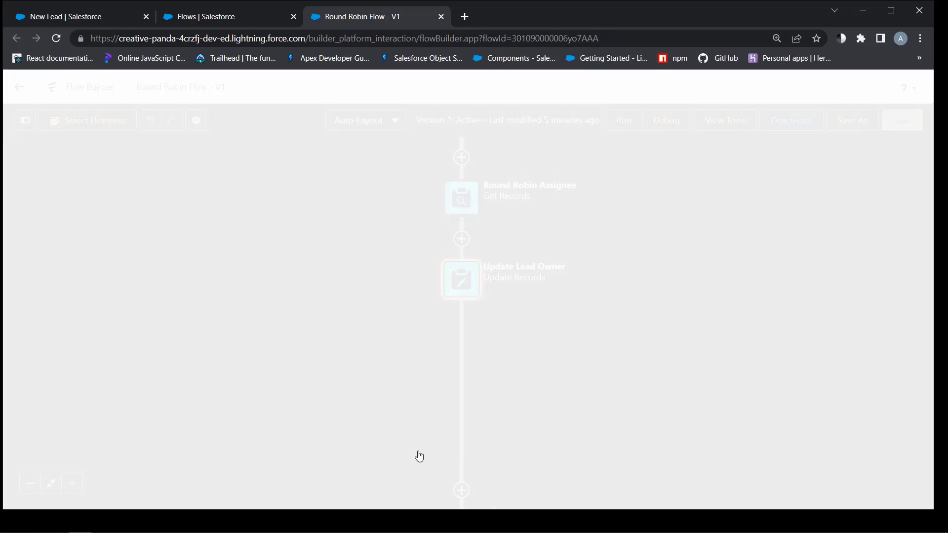
scroll(361, 321, down, 2)
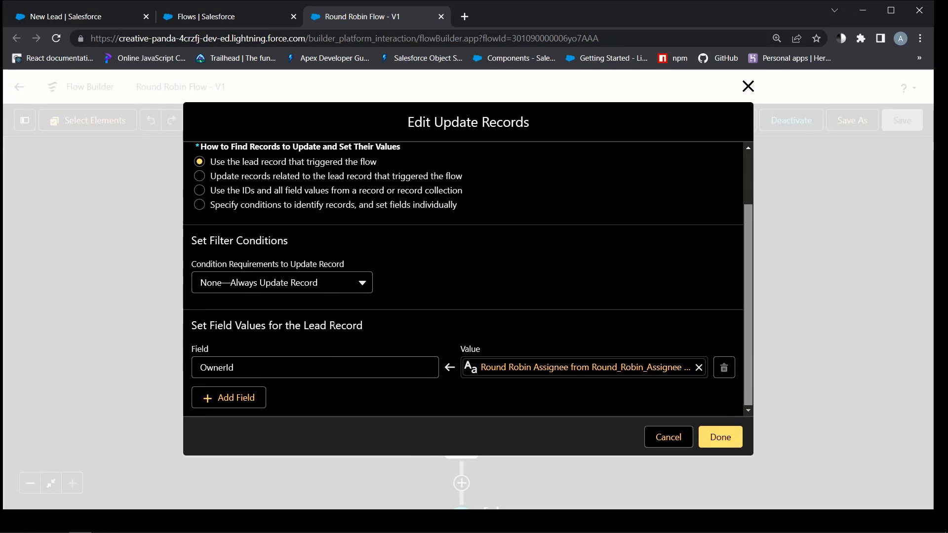
click(699, 368)
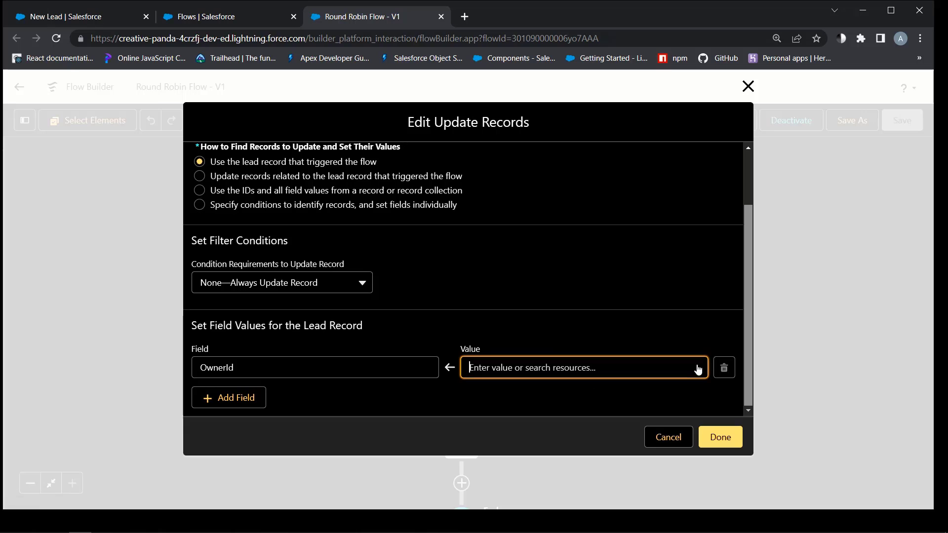
scroll(614, 279, down, 3)
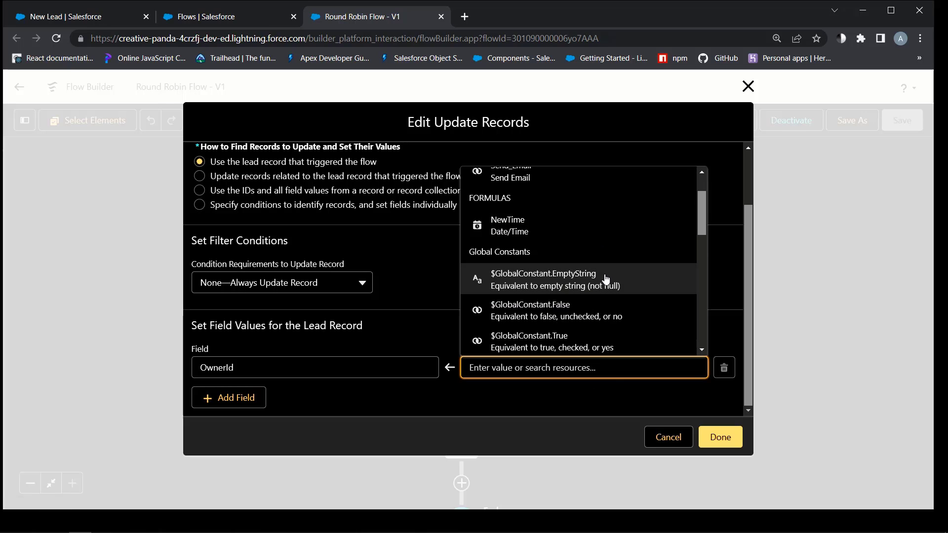
scroll(615, 280, down, 2)
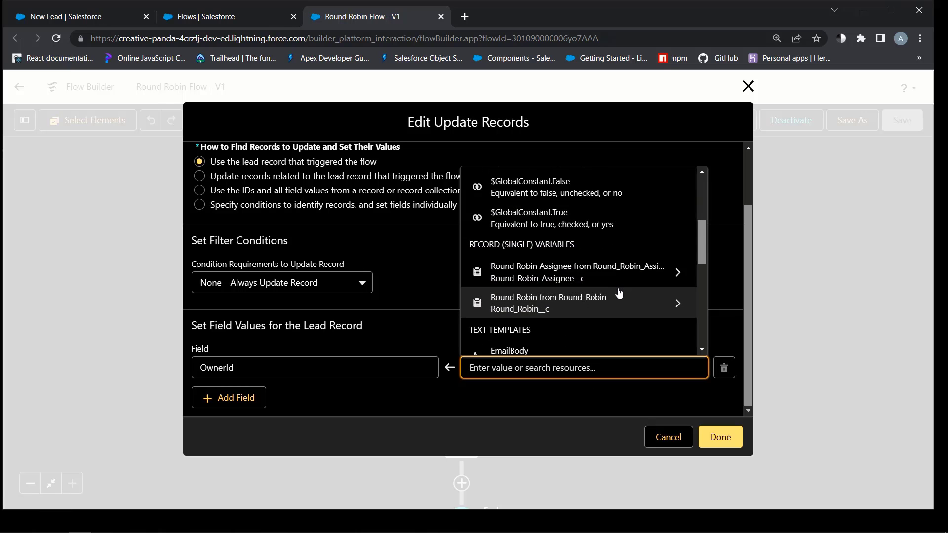
click(664, 273)
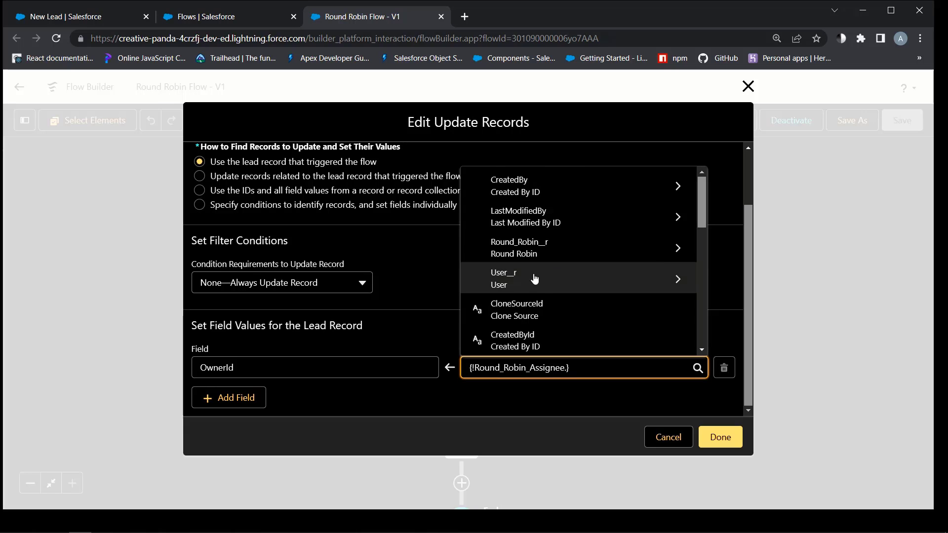
scroll(582, 286, down, 3)
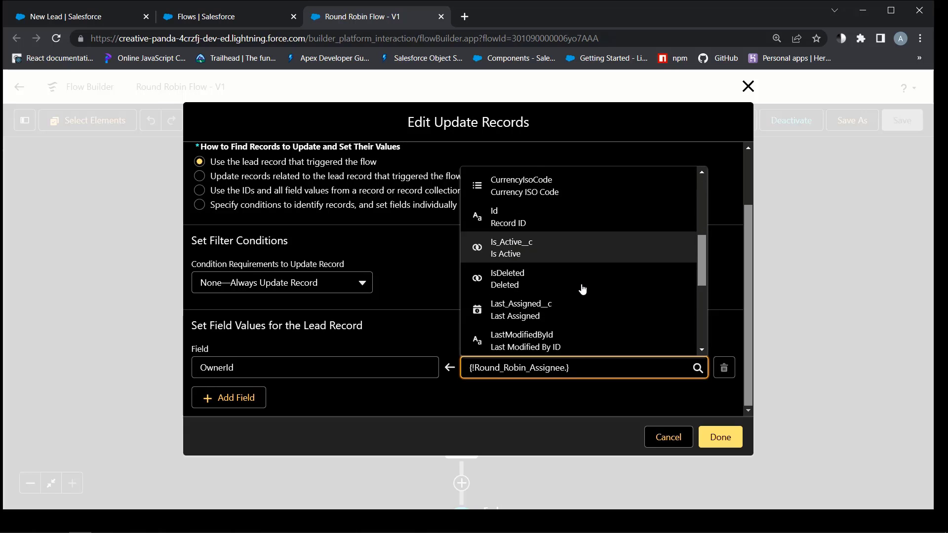
scroll(582, 290, down, 3)
click(513, 344)
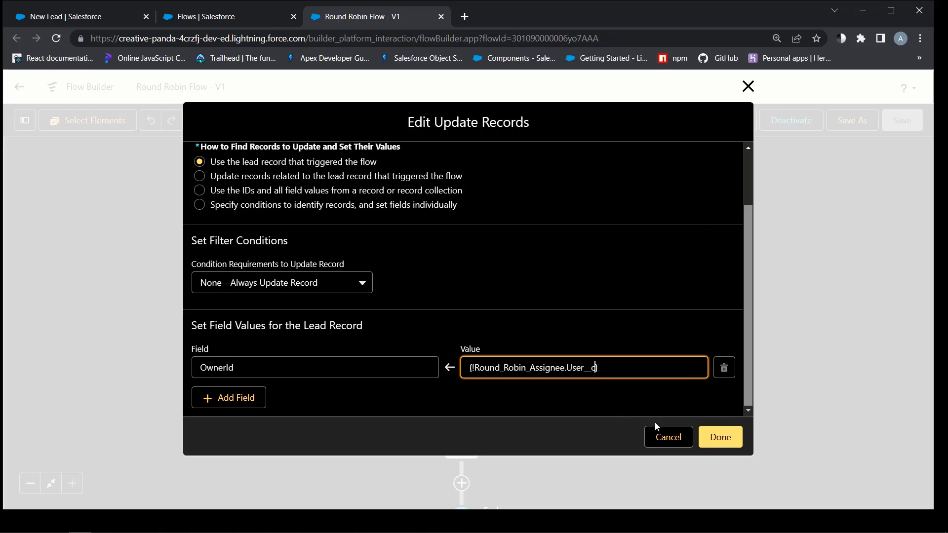
Save the corrected flow as new Version 2, activate it, and close the extra Flows tab
click(722, 437)
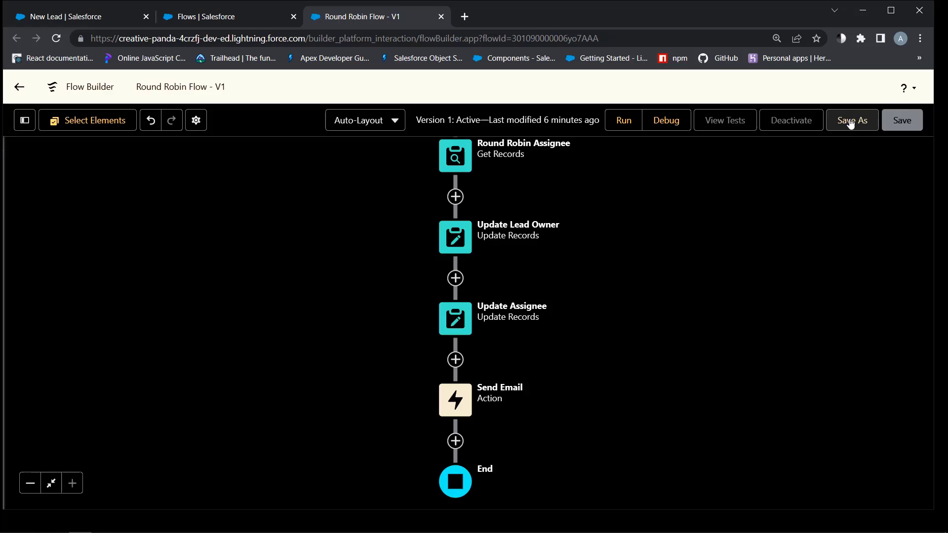
click(850, 124)
click(729, 391)
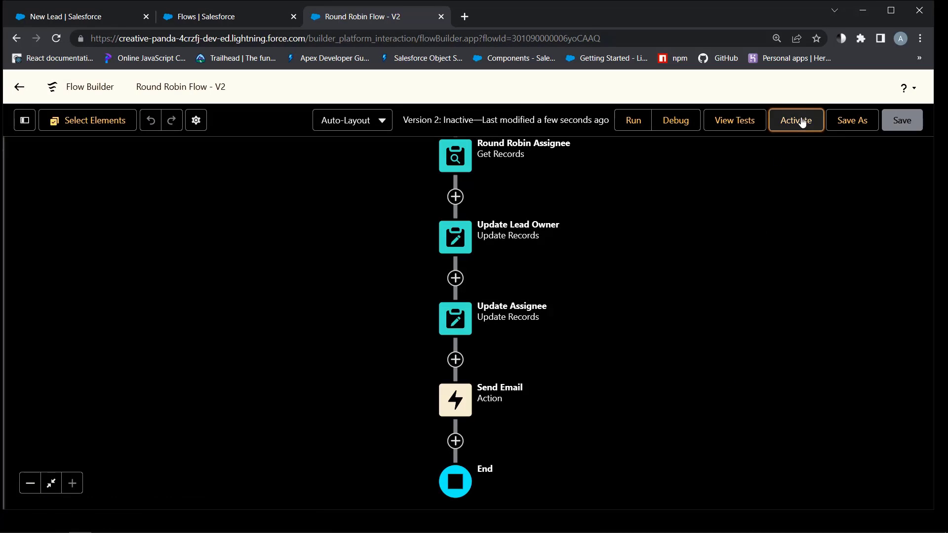
click(802, 123)
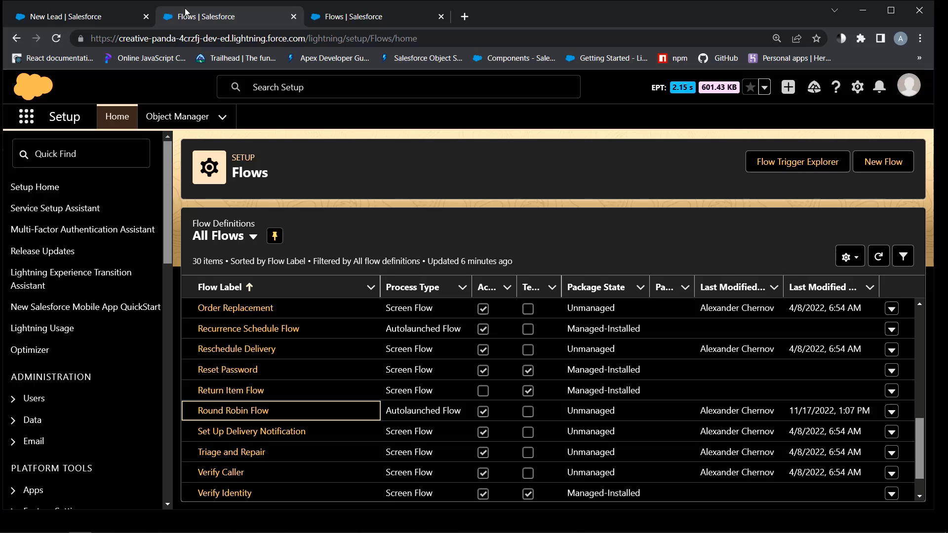
click(294, 17)
Save test lead R R1 again and check its assigned Lead Owner on the Details tab
click(84, 18)
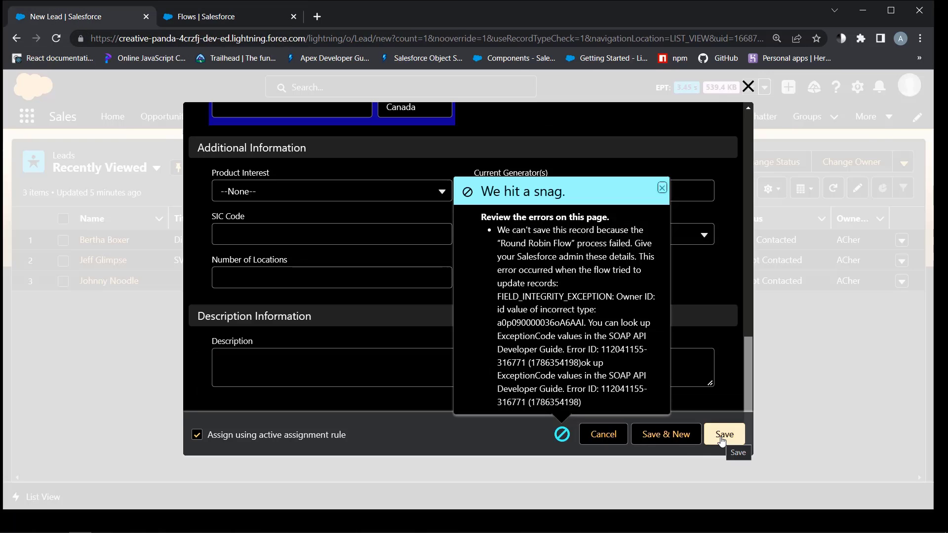
click(724, 434)
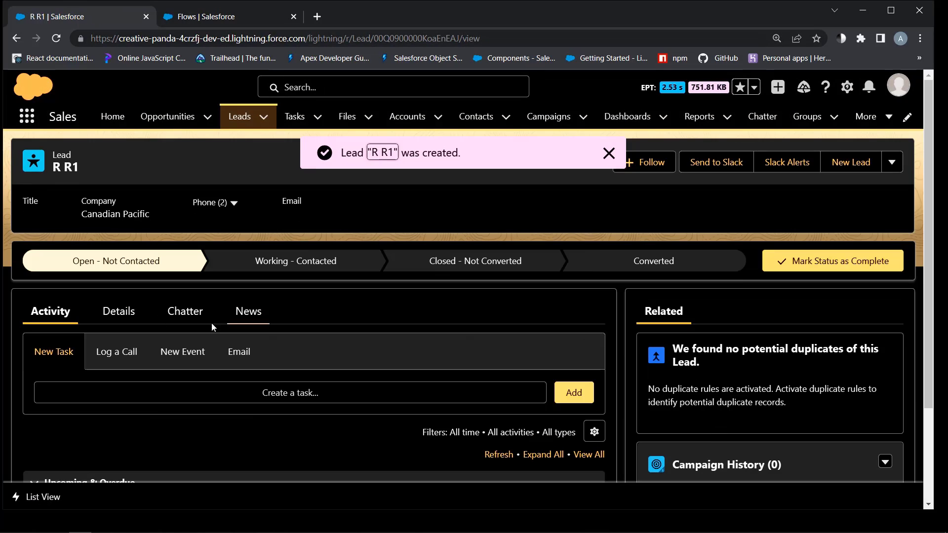
click(119, 311)
scroll(166, 302, down, 2)
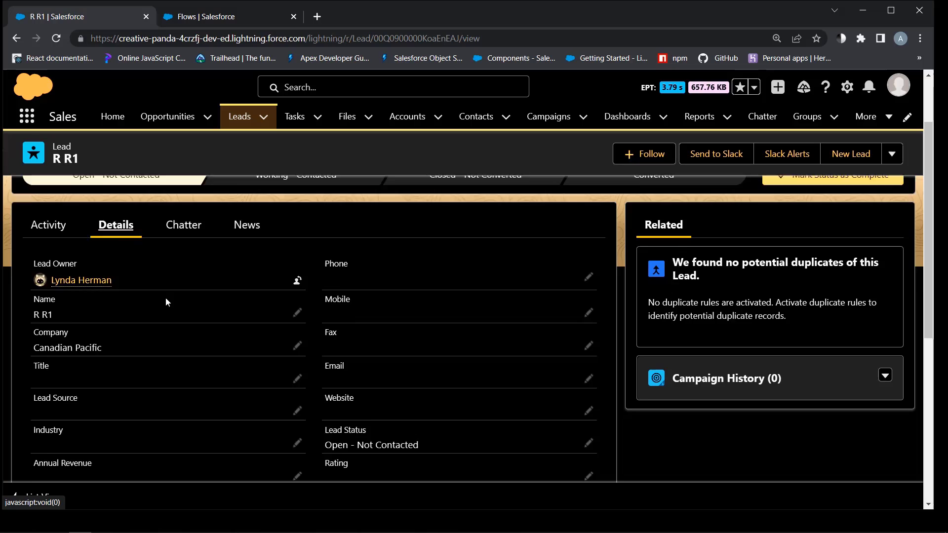
scroll(166, 300, down, 1)
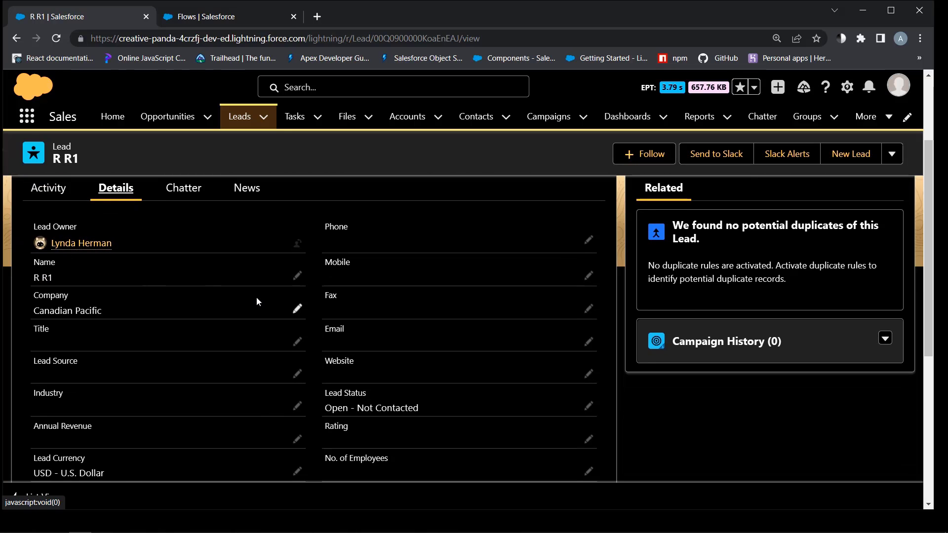
scroll(250, 297, down, 4)
scroll(241, 291, up, 6)
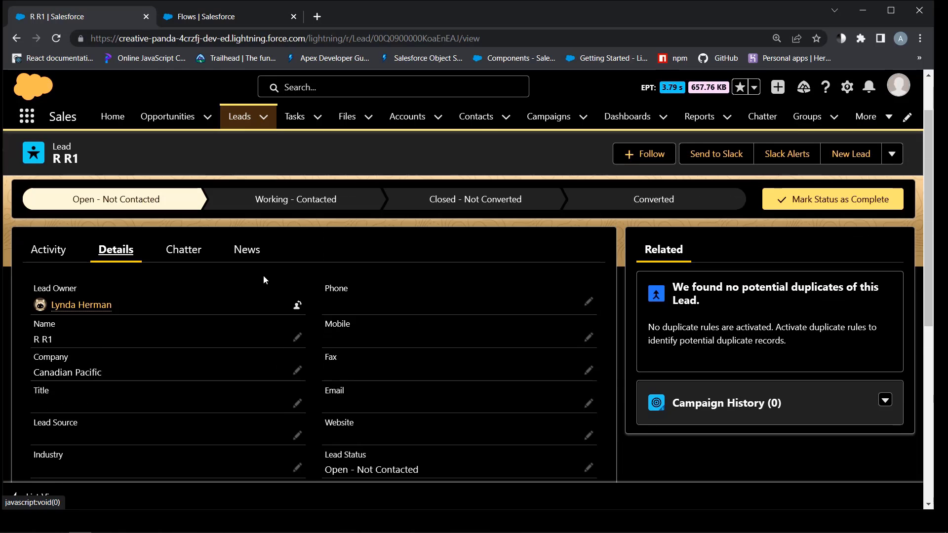
Open both Round Robin Assignee records in turn to compare their Last Assigned times
click(868, 116)
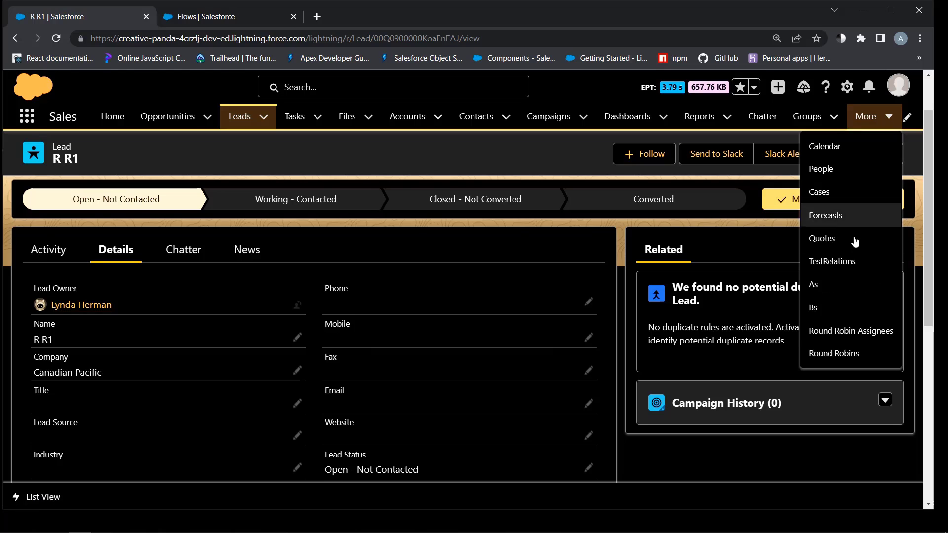
click(845, 330)
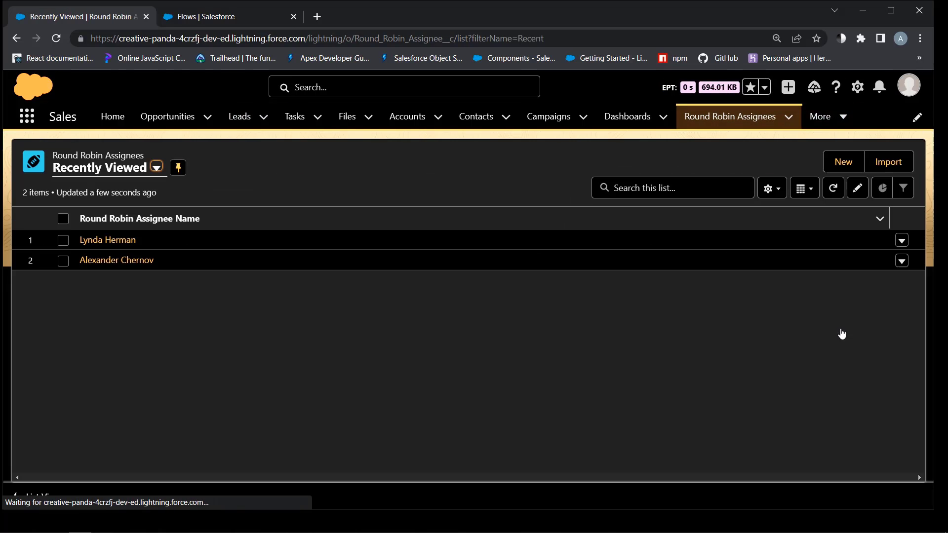
click(102, 241)
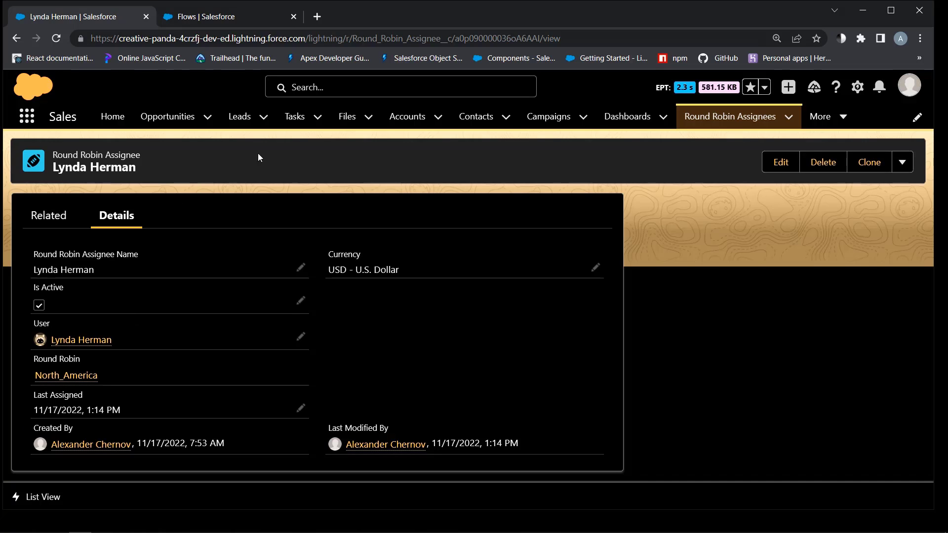
click(716, 118)
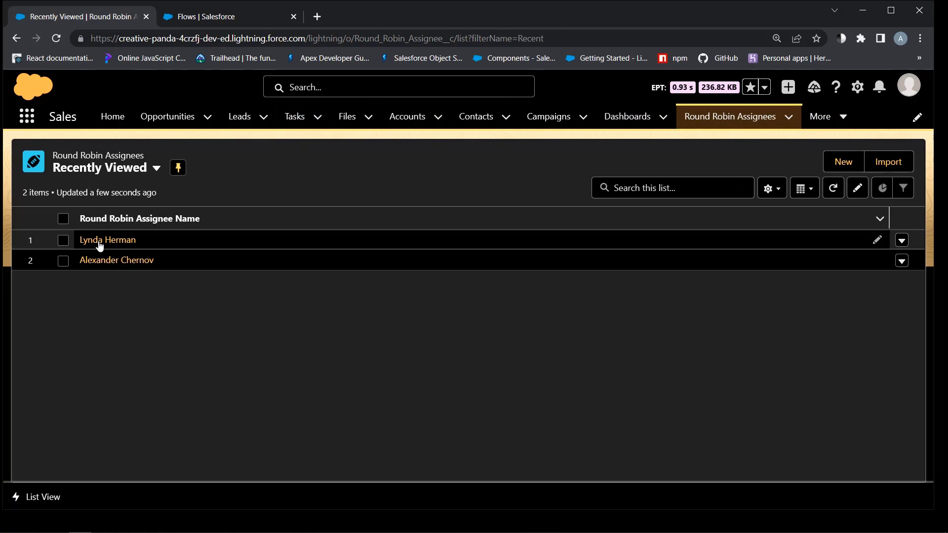
click(104, 261)
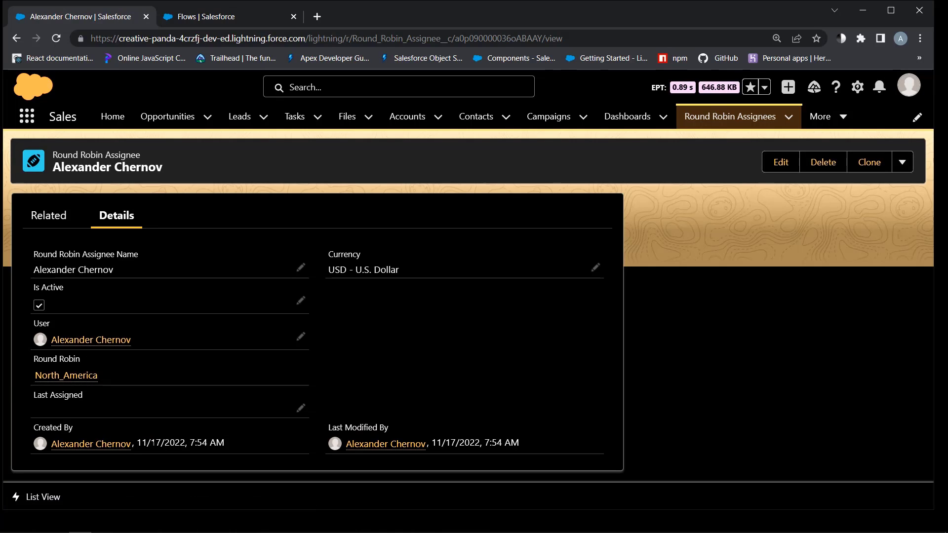
Start a new lead named R R2 with company Pemex
click(17, 38)
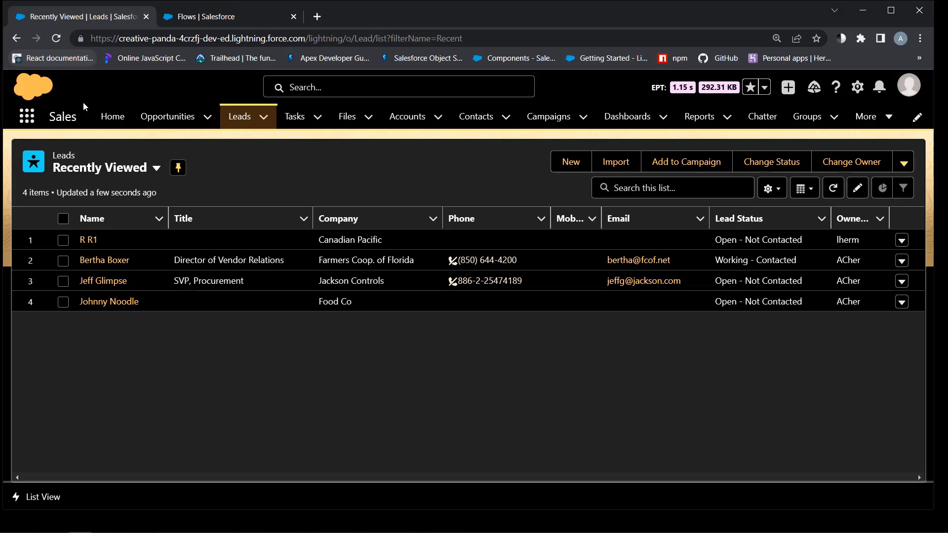
click(573, 162)
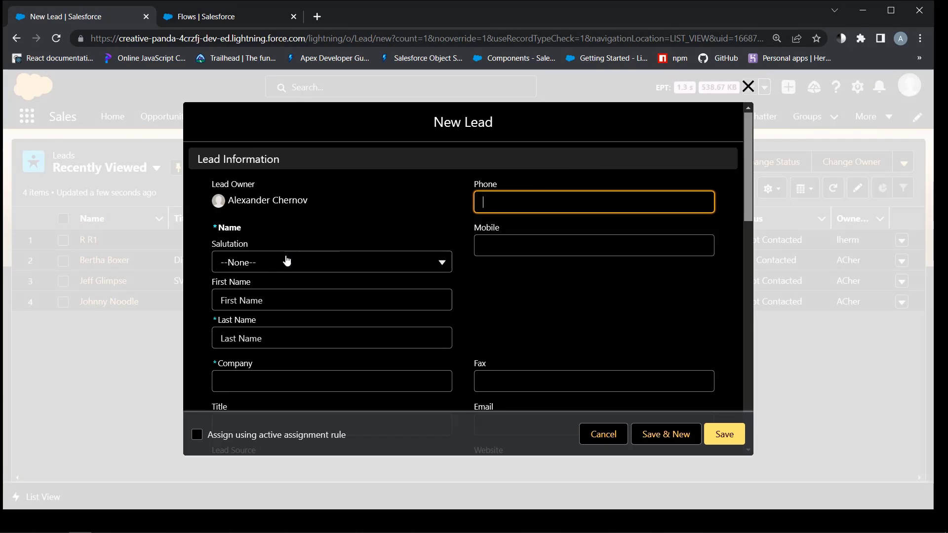
click(251, 301)
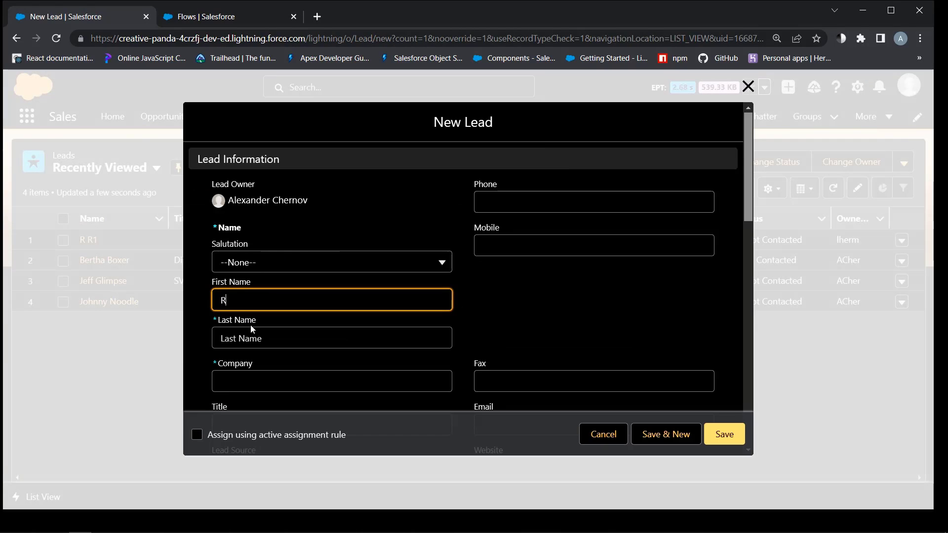
key(Tab)
text(R)
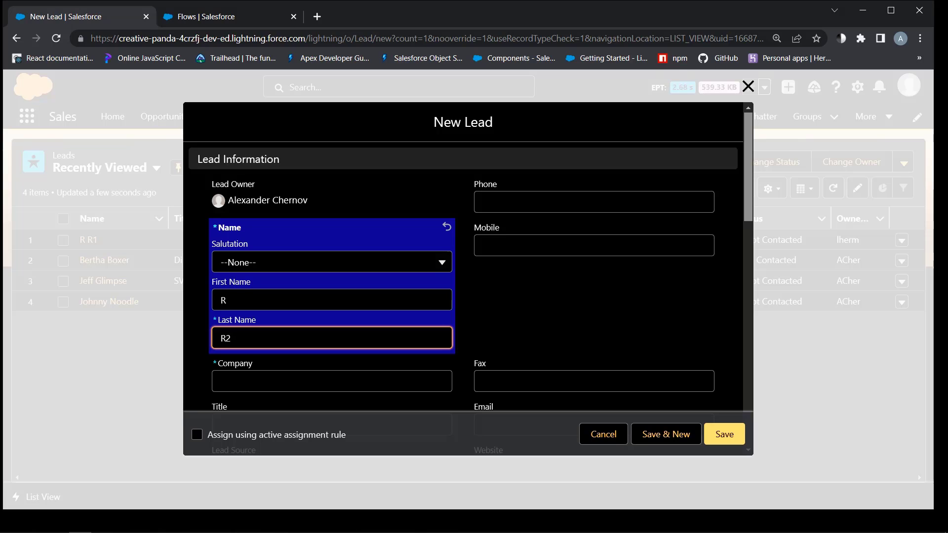
click(251, 371)
text(Pemex)
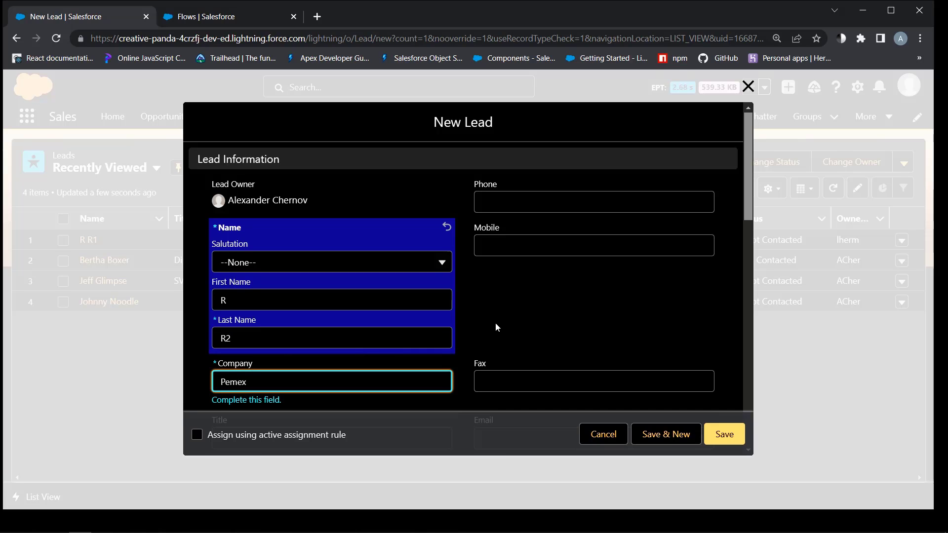
Set the lead's Country to Mexico, tick 'Assign using active assignment rule', and save
scroll(478, 332, down, 10)
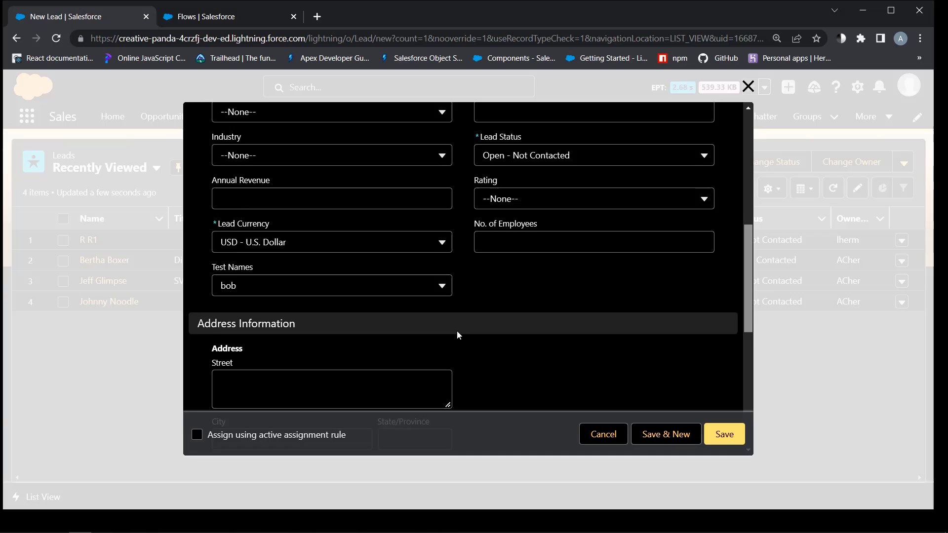
scroll(459, 336, down, 1)
click(415, 231)
text(Mexico)
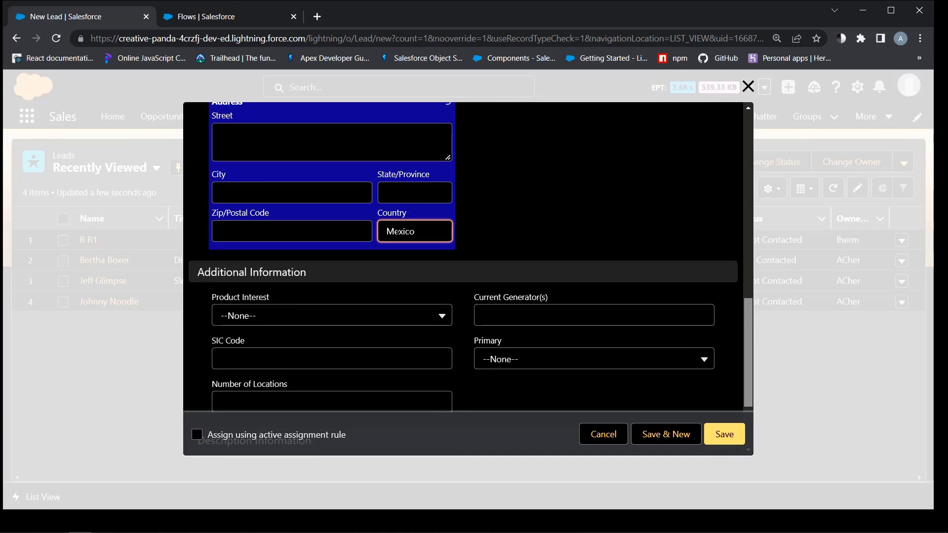
scroll(380, 269, down, 3)
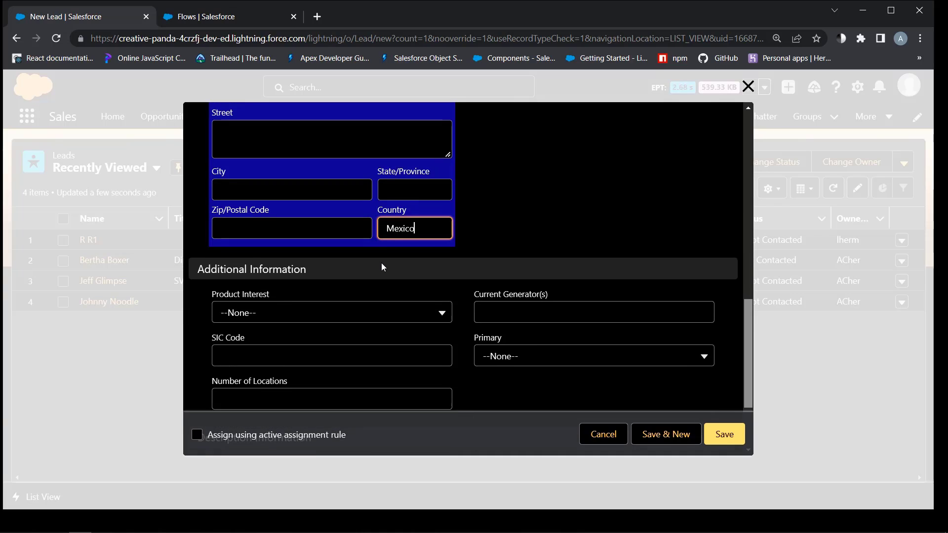
click(197, 435)
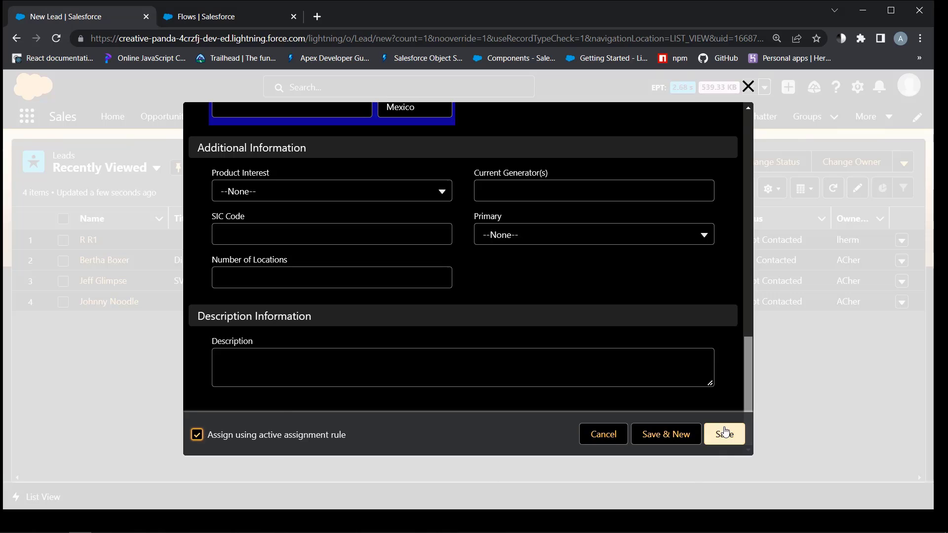
click(724, 432)
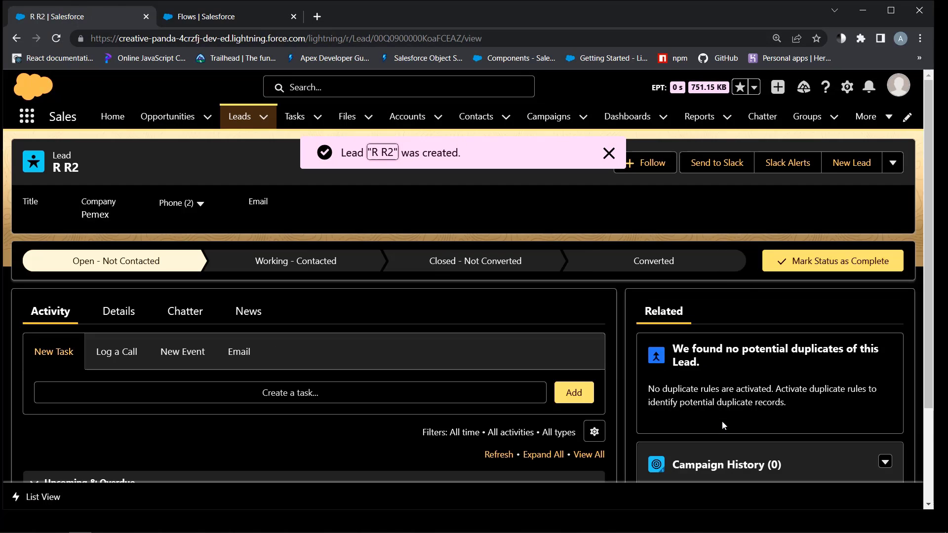
Check R R2's Lead Owner, then open that owner's Round Robin Assignee record (Last Assigned 1:16 PM)
click(114, 317)
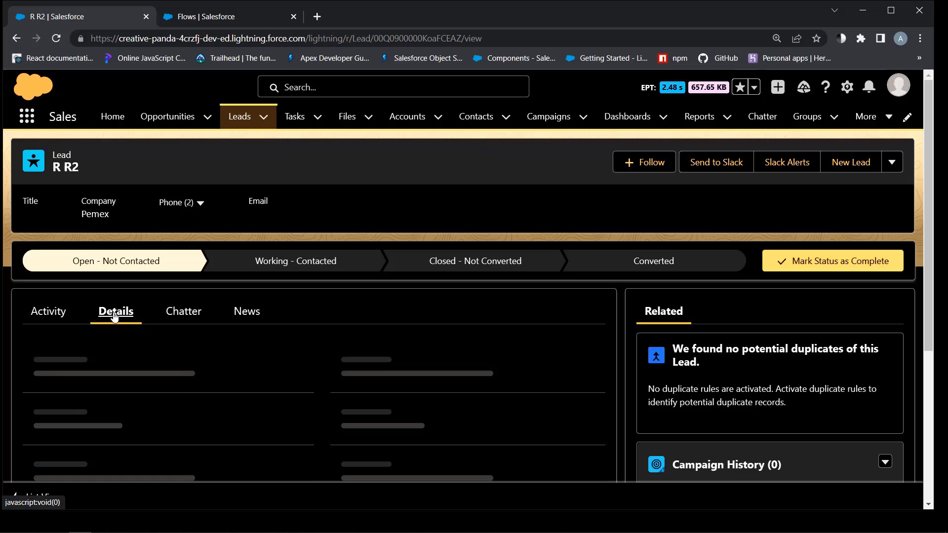
scroll(459, 407, down, 3)
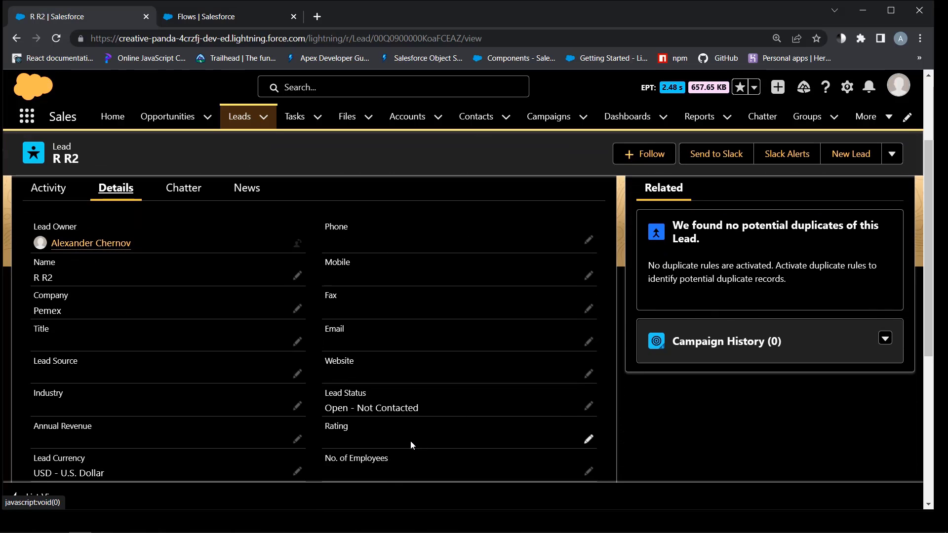
click(868, 116)
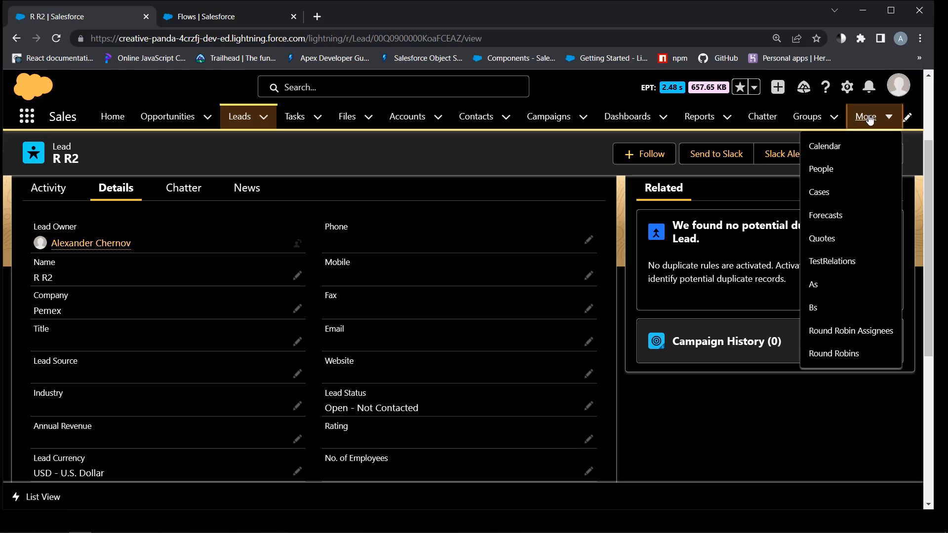
click(858, 327)
click(97, 240)
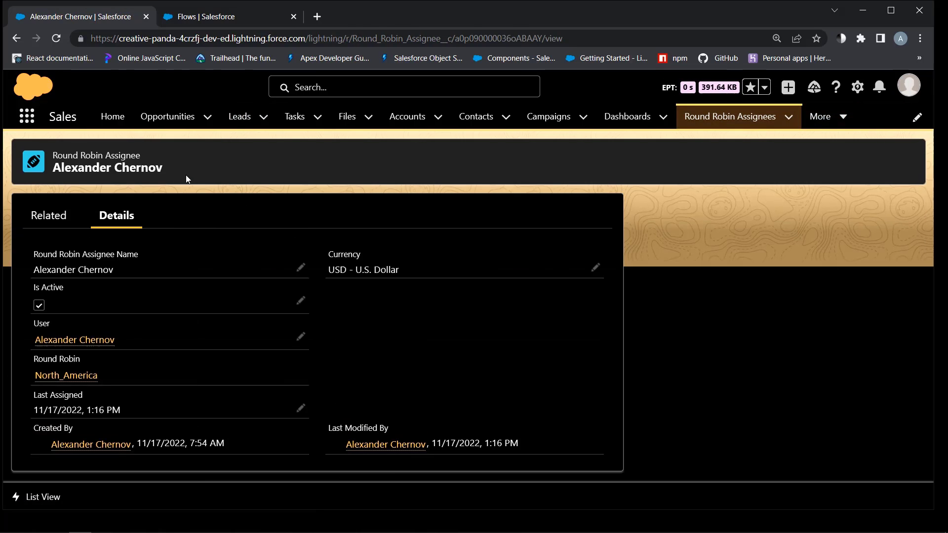